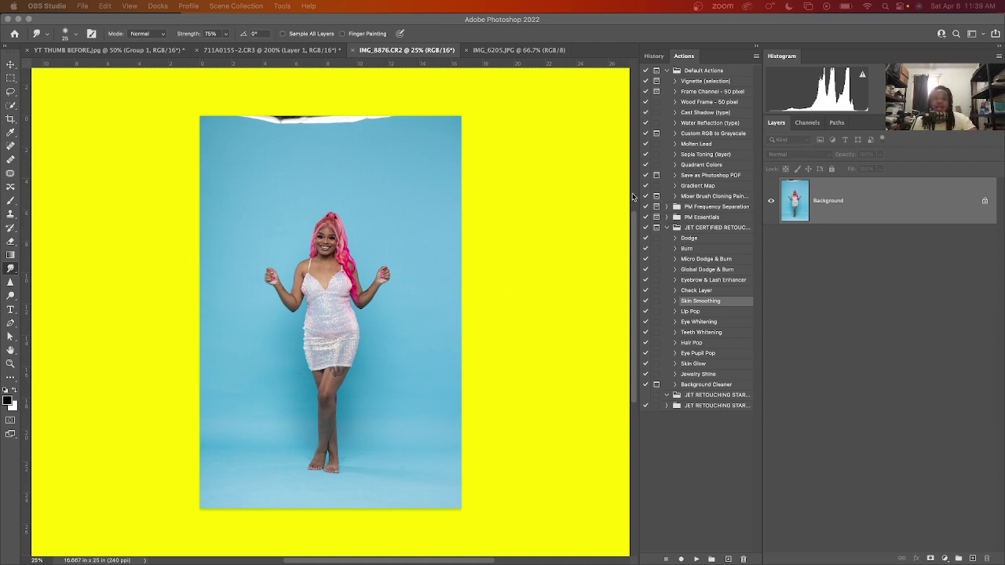
# Flip between the IMG_6205.JPG balloon reference and the IMG_8876.CR2 standing-pose photo to compare them.
pyautogui.click(523, 47)
pyautogui.click(523, 49)
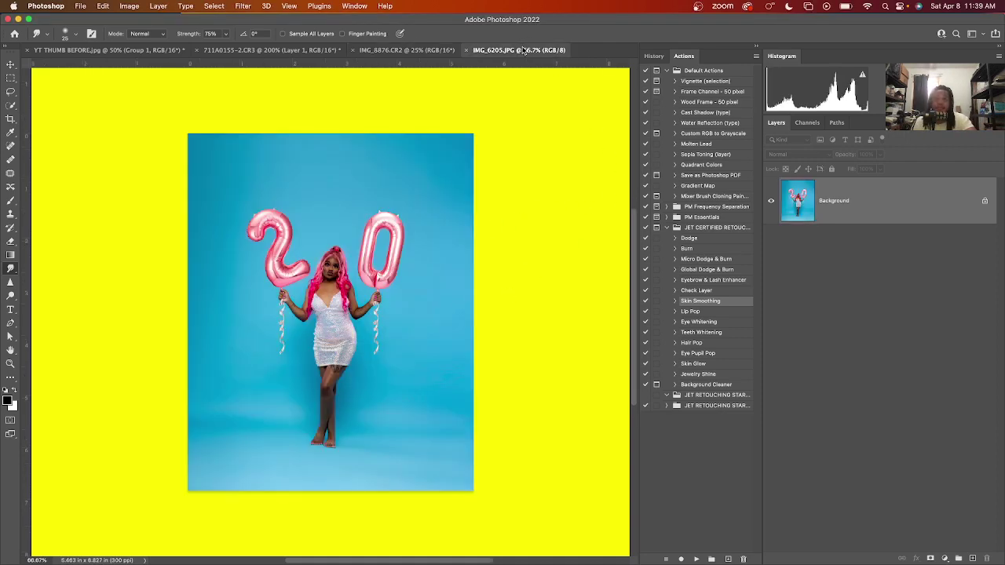
pyautogui.click(436, 50)
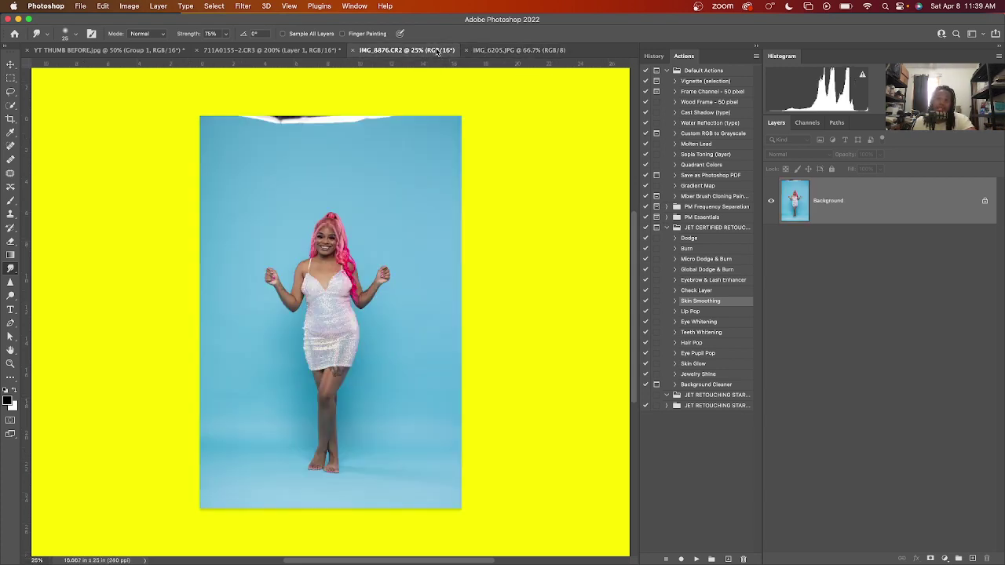
pyautogui.click(499, 50)
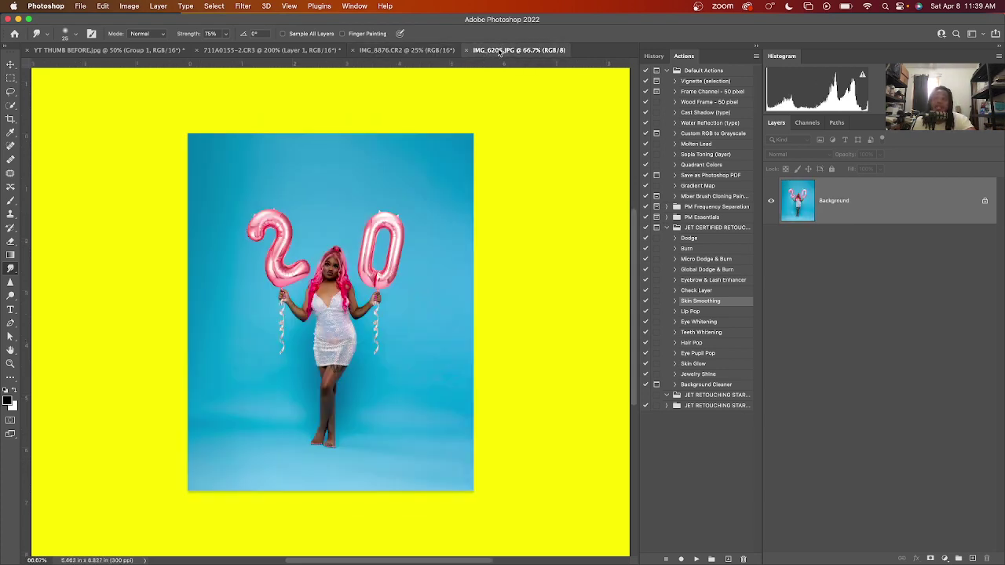
pyautogui.click(436, 51)
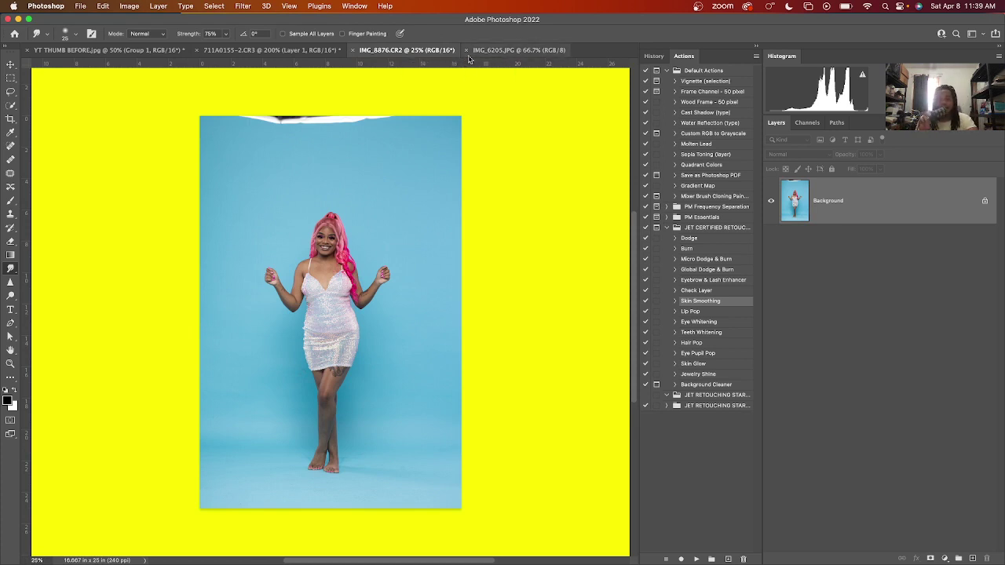
pyautogui.click(474, 50)
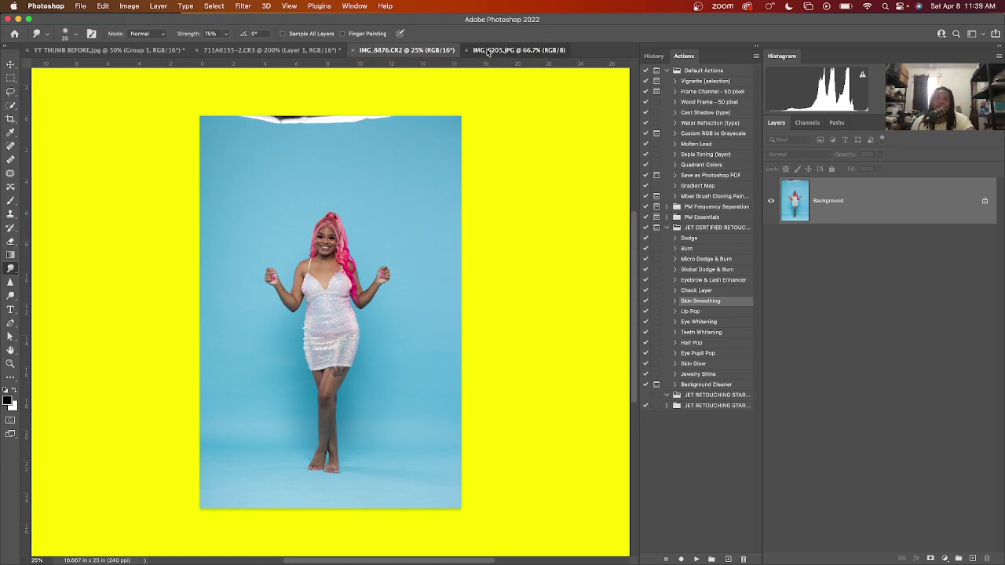
pyautogui.click(455, 50)
pyautogui.click(477, 52)
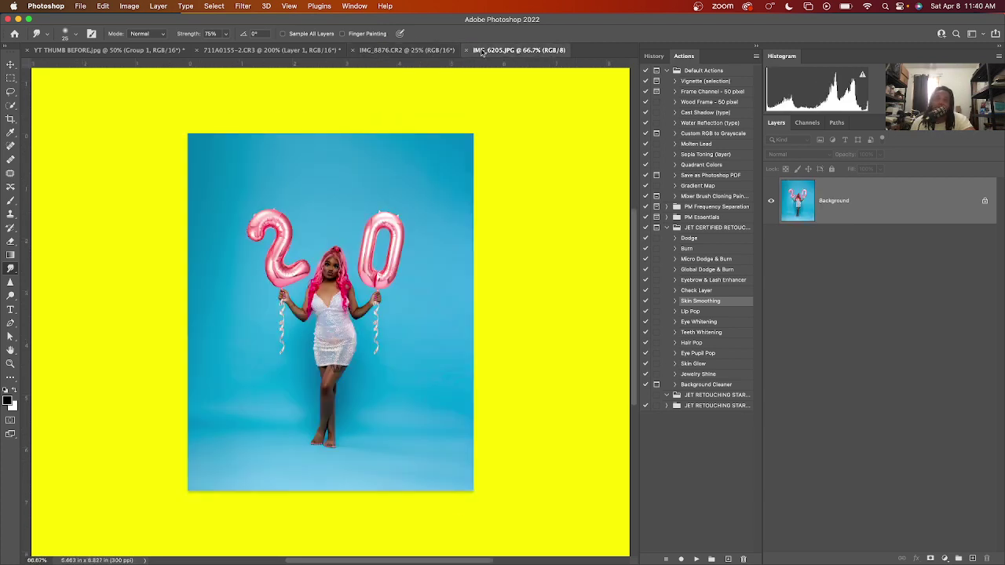
pyautogui.click(442, 52)
pyautogui.click(492, 52)
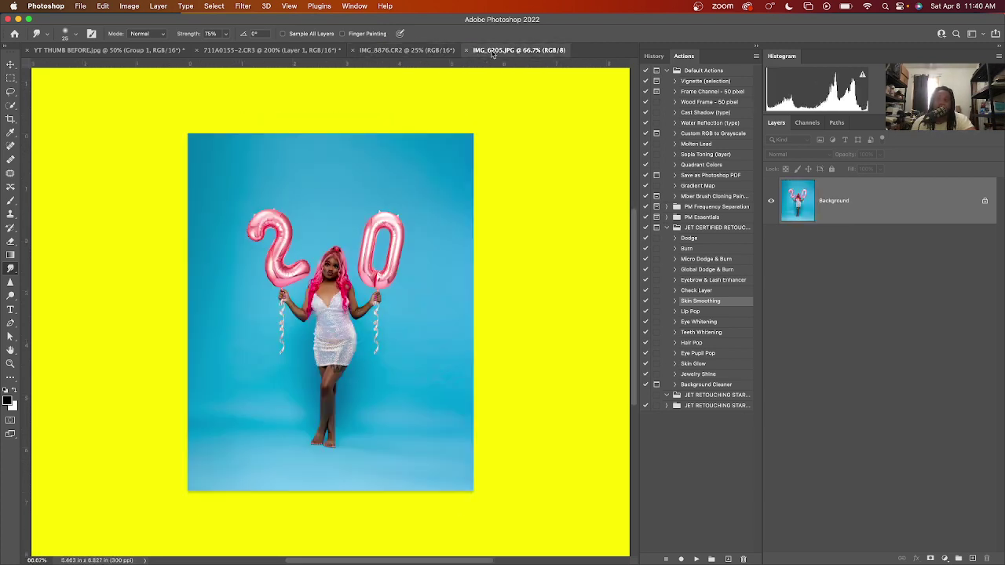
# Return to IMG_8876.CR2 and duplicate its Background into Layer 1.
pyautogui.click(424, 52)
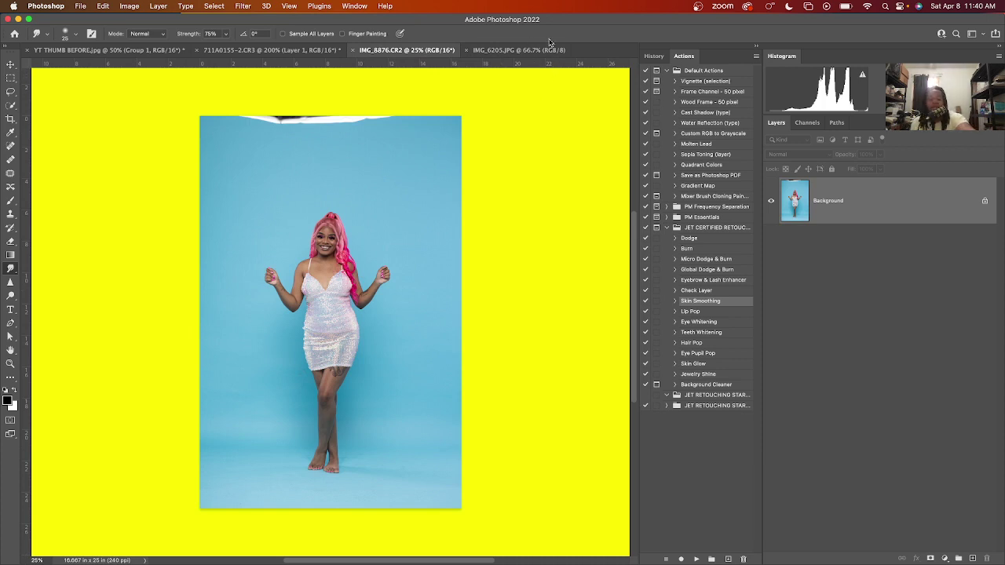
pyautogui.press('super+j')
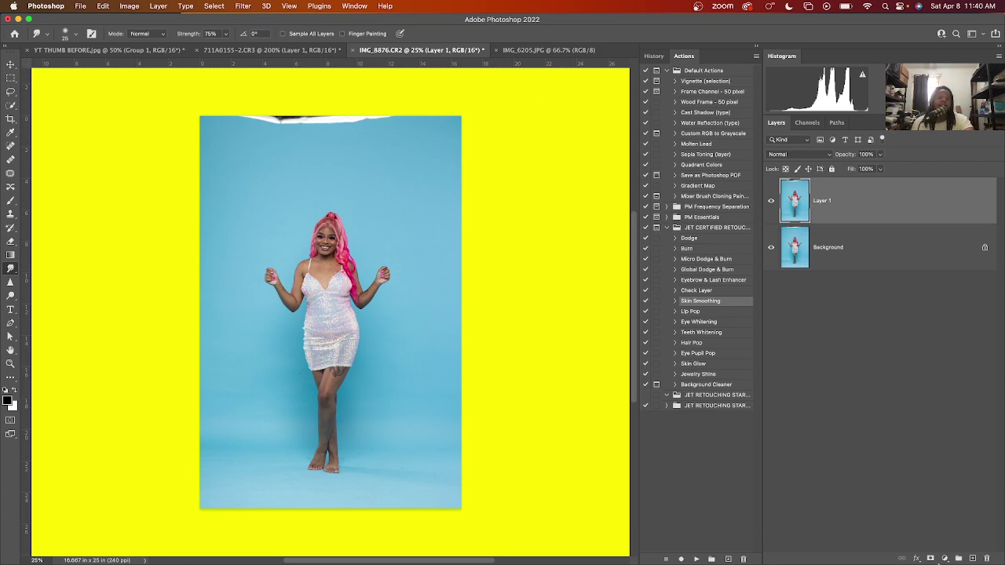
pyautogui.moveTo(901, 549)
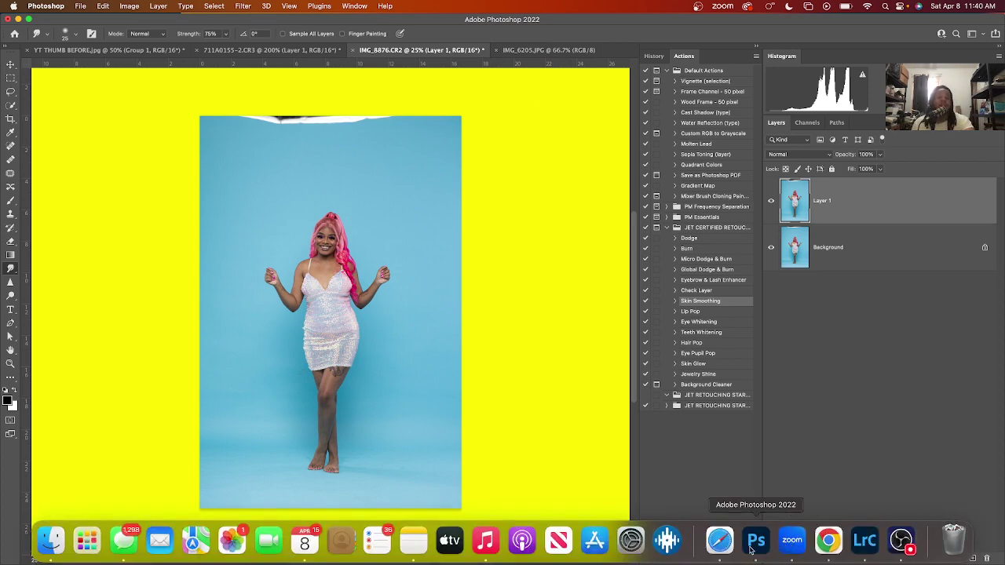
# Bring Safari forward and load the Google homepage.
pyautogui.click(714, 549)
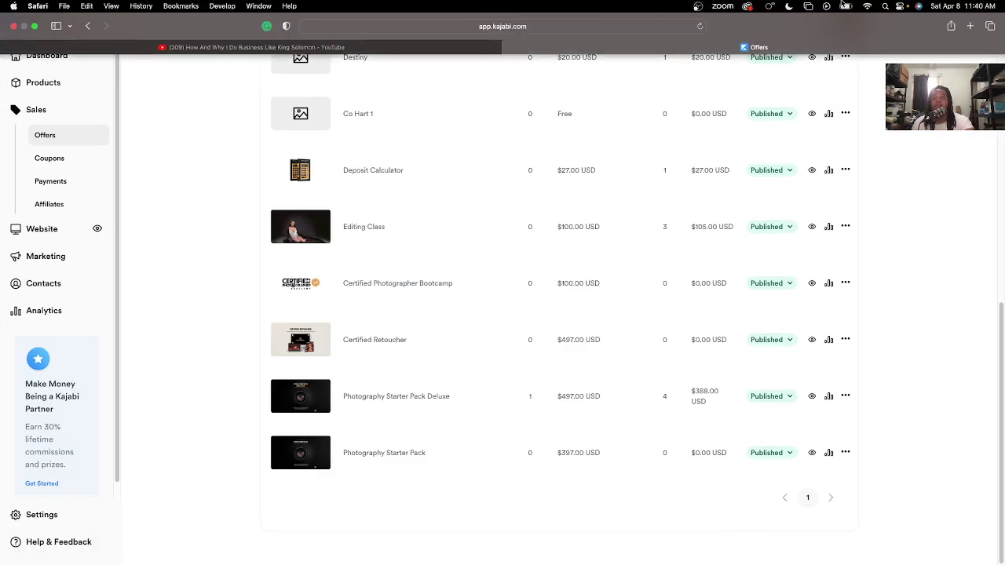
pyautogui.click(659, 26)
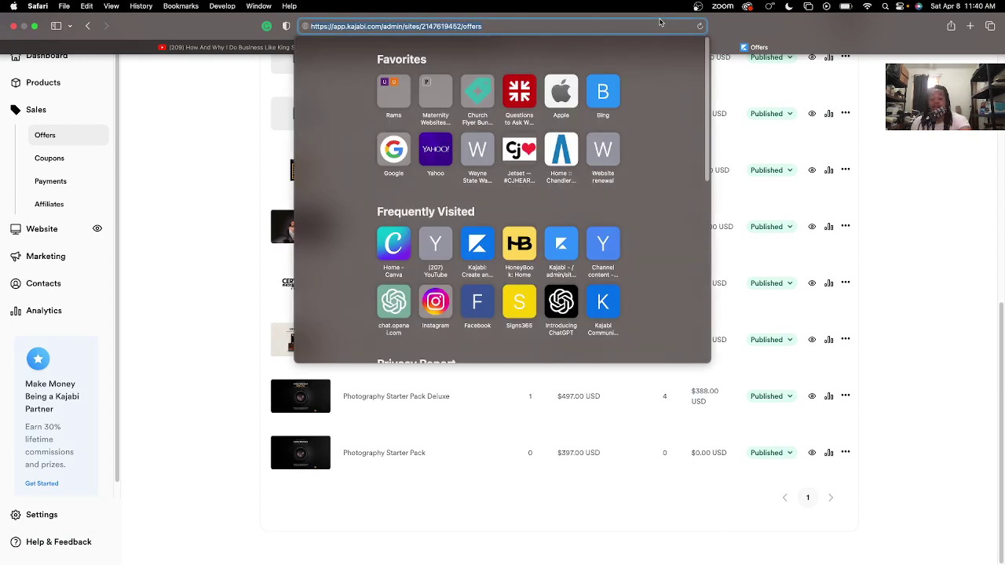
pyautogui.write('googlr')
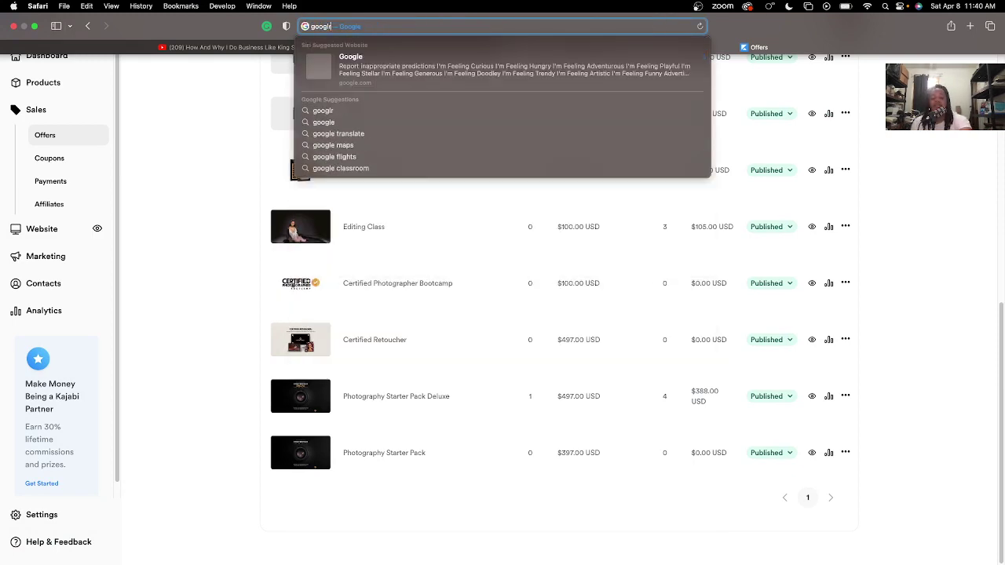
pyautogui.write('e')
pyautogui.press('Return')
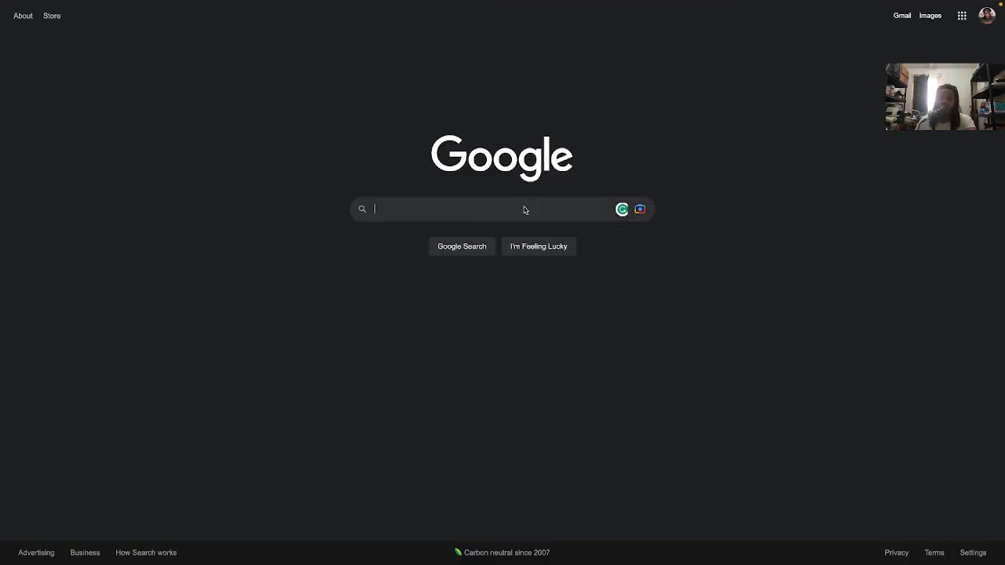
# Search Google for '2 ballon pink', then refine the query to '2 ballon pink png'.
pyautogui.write('2 b')
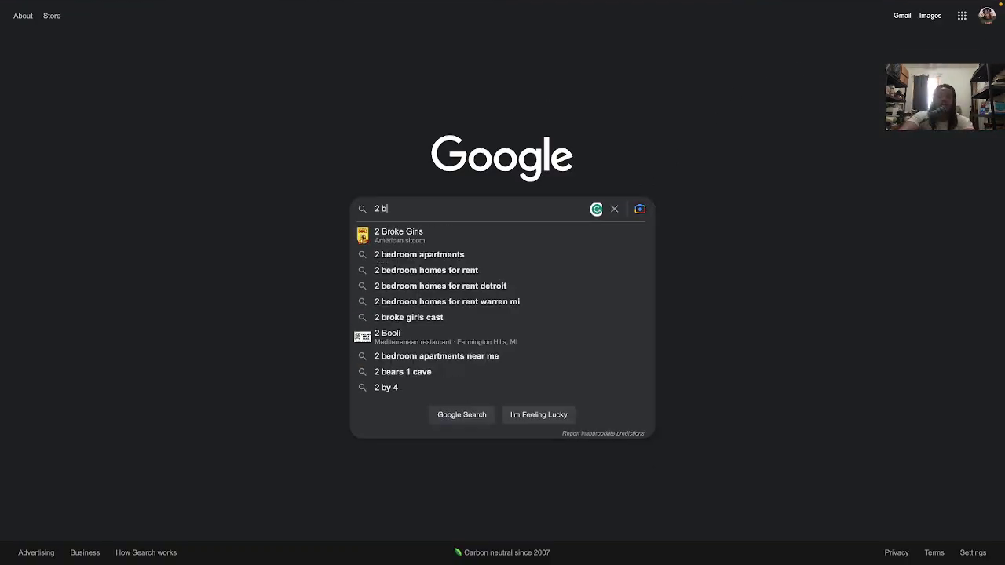
pyautogui.write('allon pink')
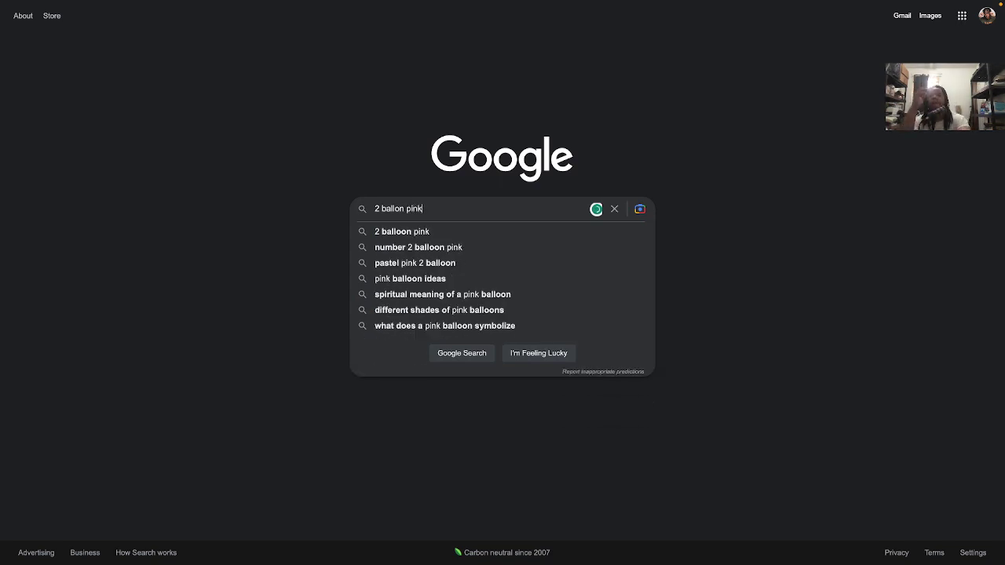
pyautogui.press('Return')
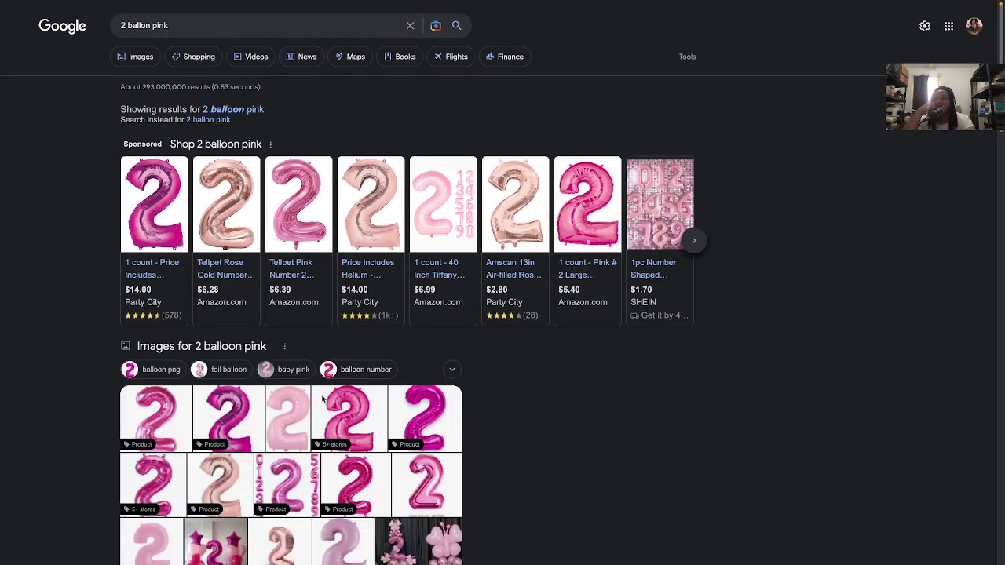
pyautogui.click(212, 35)
pyautogui.write('png')
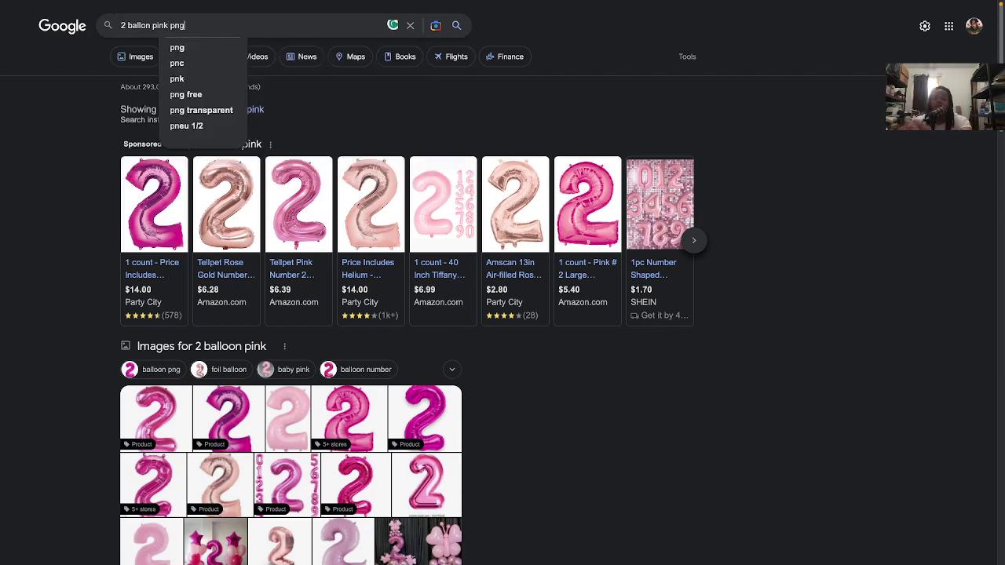
pyautogui.press('Return')
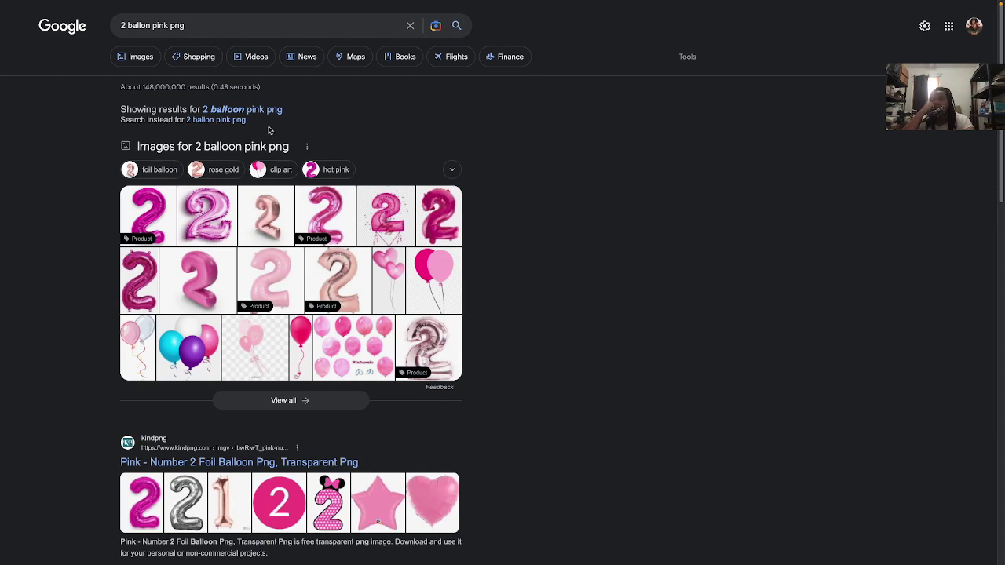
# Show image results, preview the KatchOn hot pink 2 balloon, and exit full screen.
pyautogui.click(141, 57)
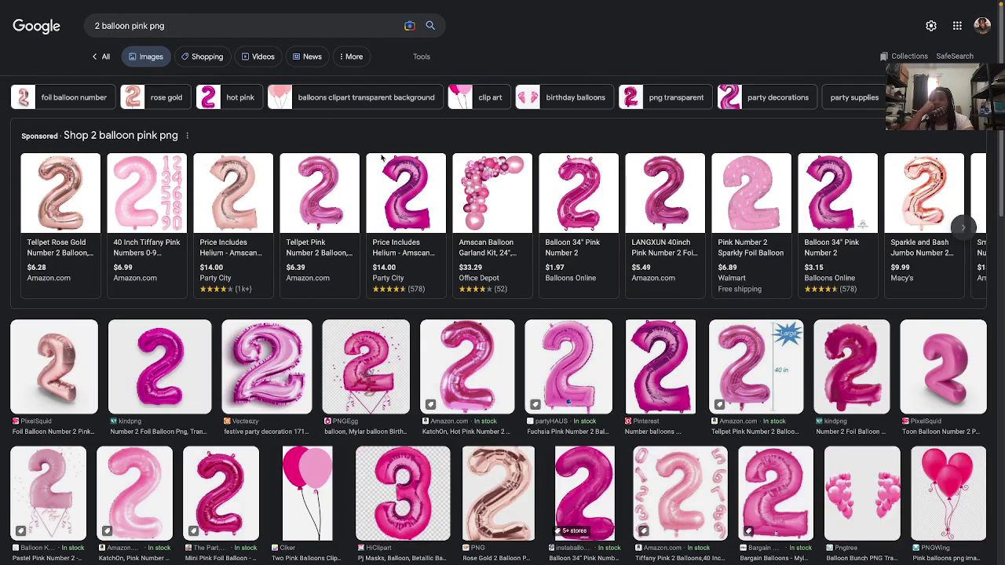
pyautogui.scroll(-3, 336, 352)
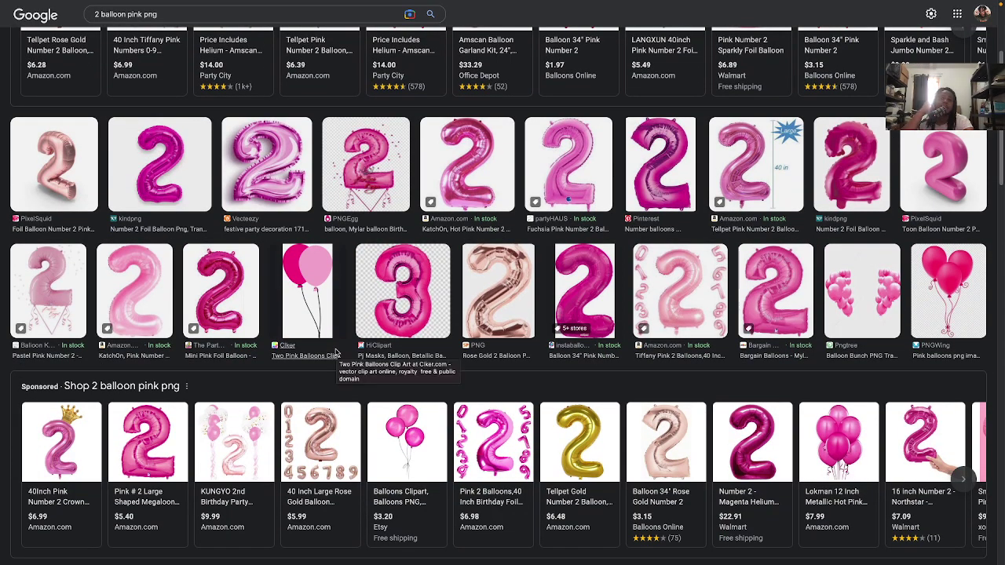
pyautogui.click(480, 146)
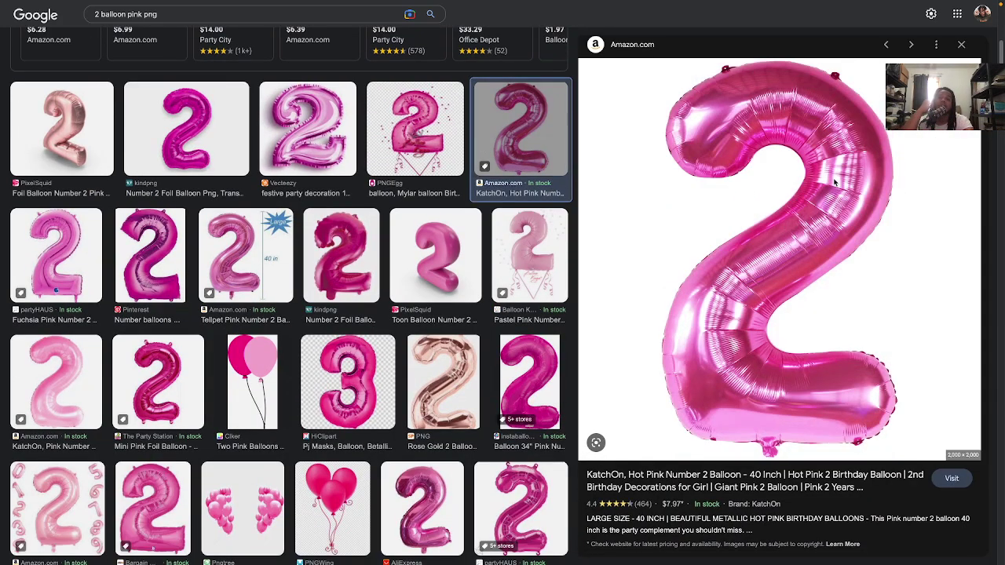
pyautogui.moveTo(421, 4)
pyautogui.click(34, 26)
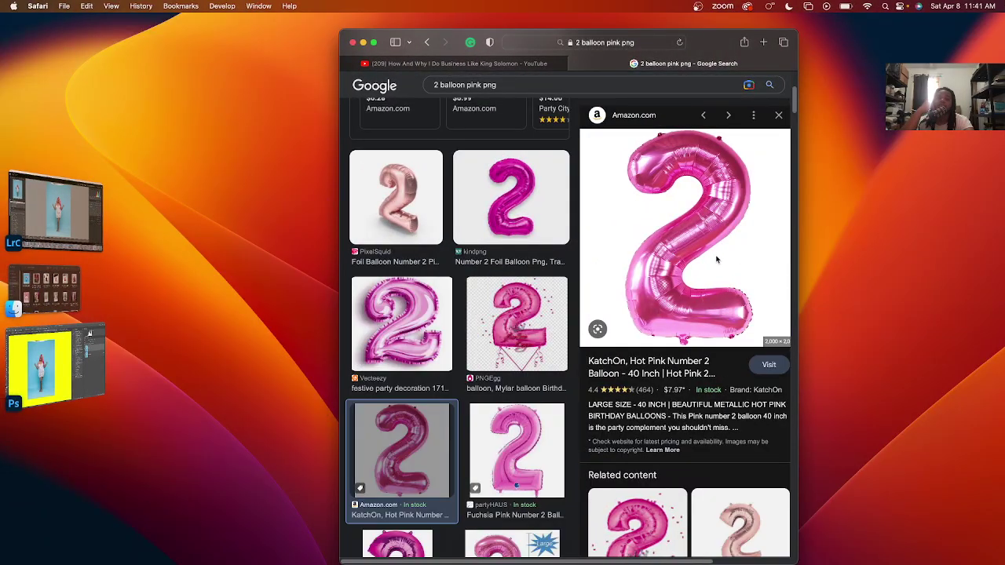
# Search for '2 & 0 balloon pink png' and scroll through the image results.
pyautogui.click(439, 88)
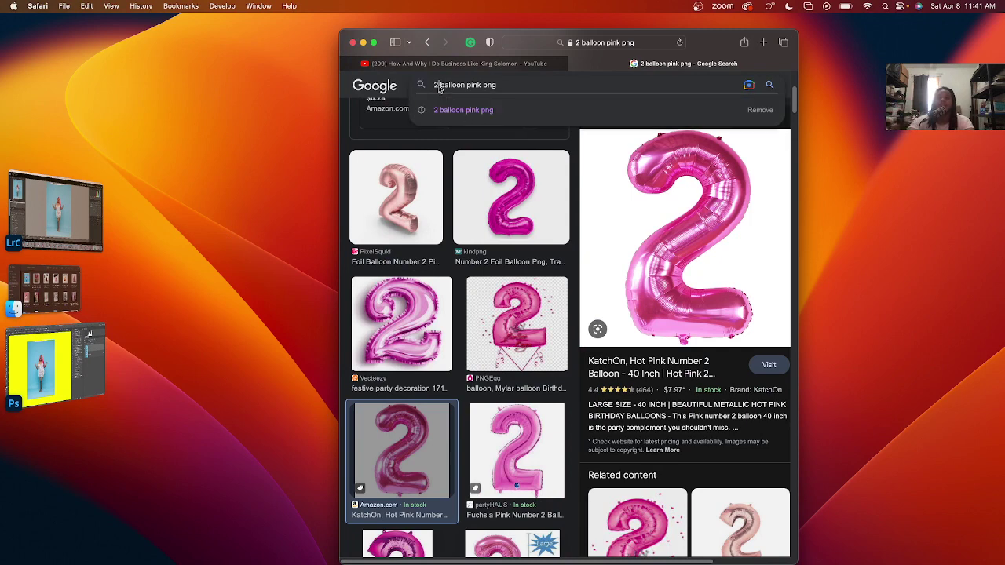
pyautogui.write('& 0')
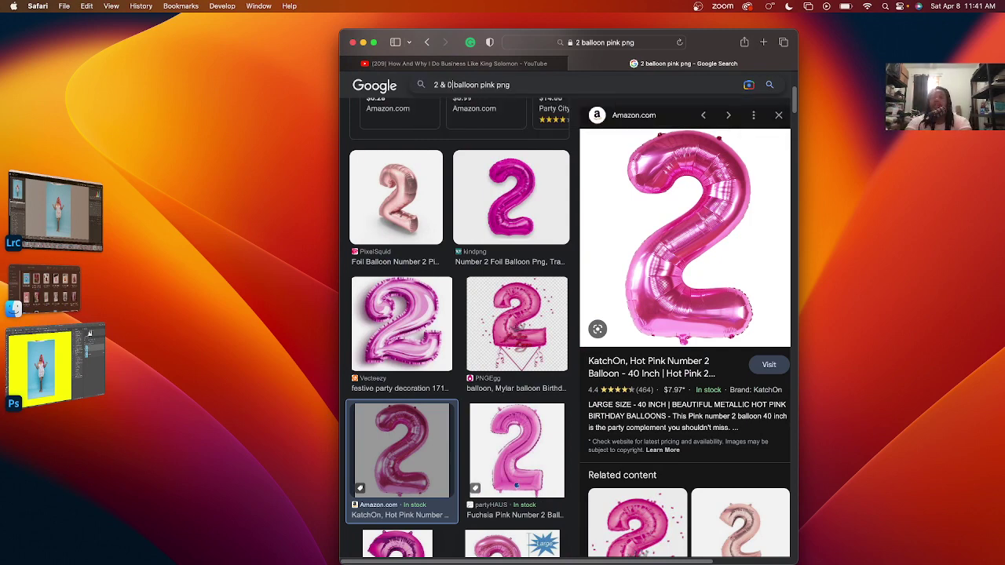
pyautogui.press('Return')
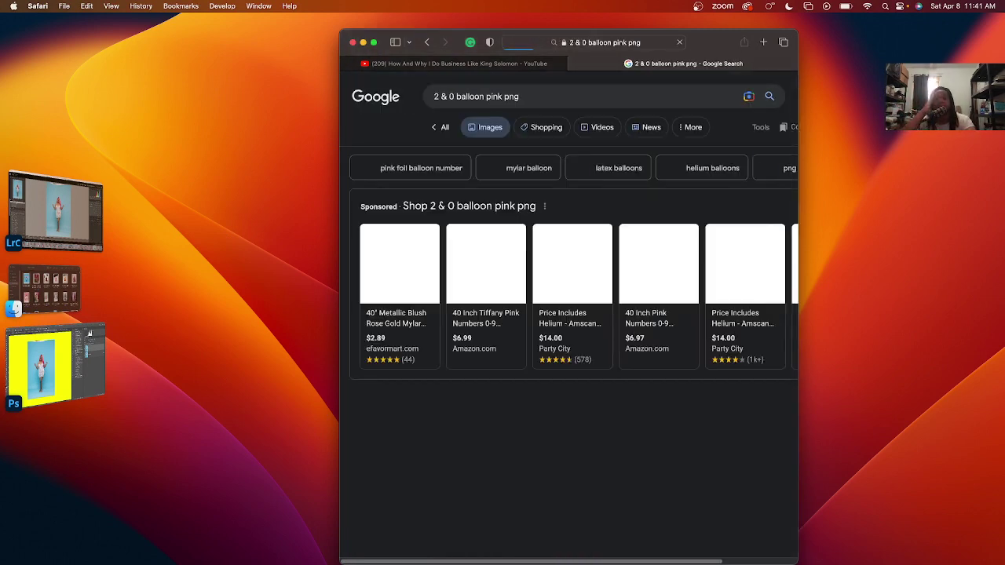
pyautogui.scroll(-3, 512, 295)
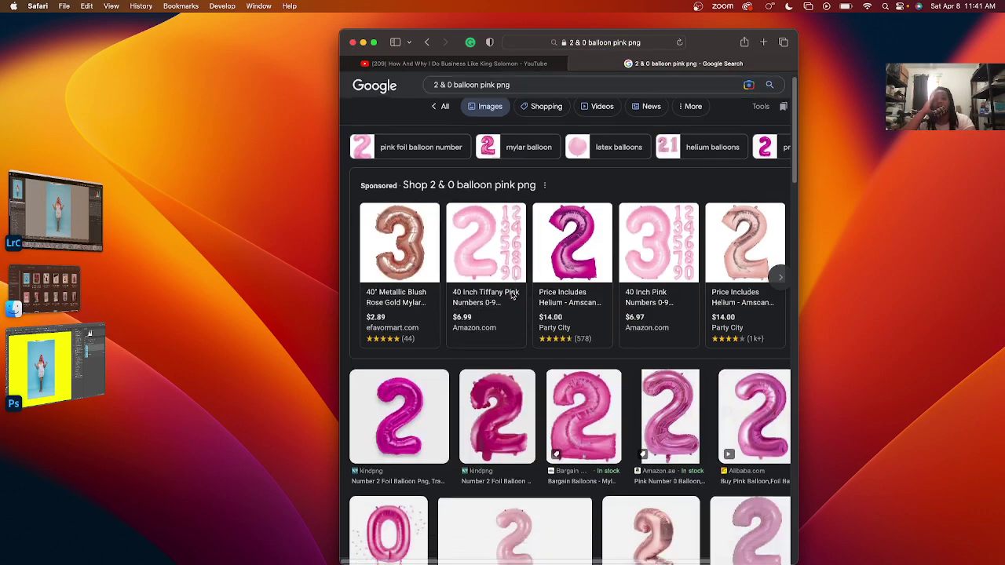
pyautogui.scroll(-5, 512, 295)
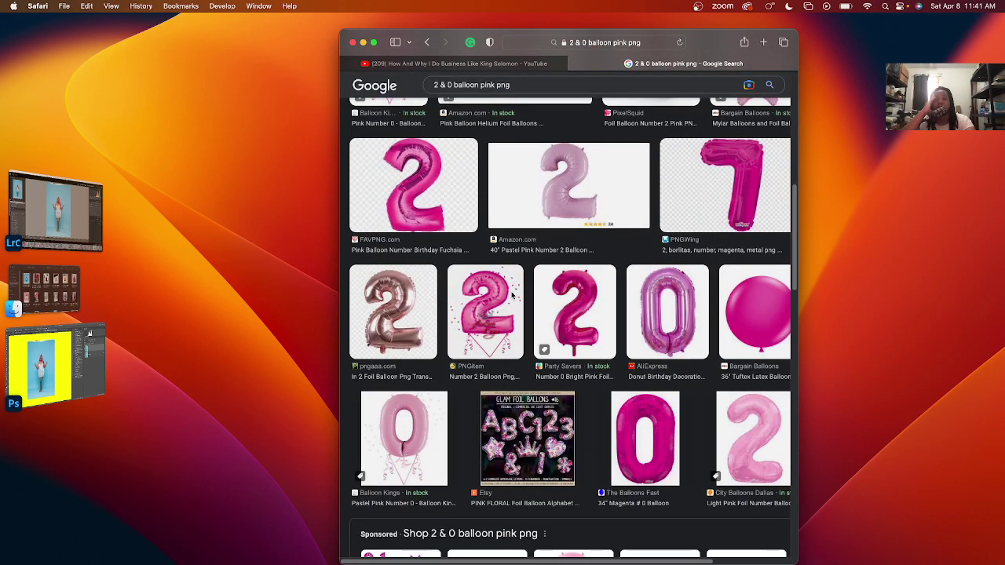
pyautogui.scroll(8, 511, 295)
# Open the Amazon Tiffany Pink numbers listing and enlarge the 2 balloon image.
pyautogui.click(504, 267)
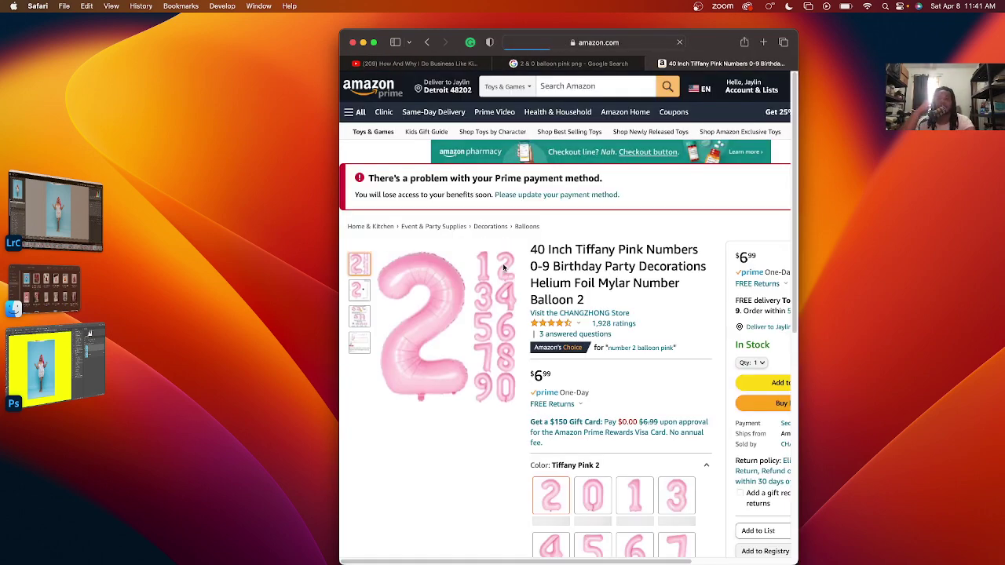
pyautogui.scroll(-2, 504, 267)
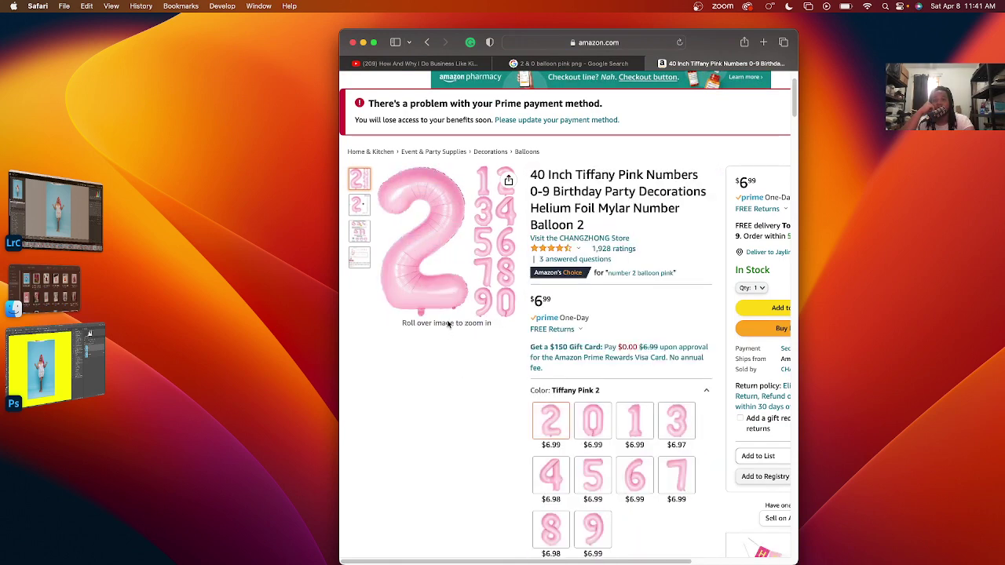
pyautogui.click(444, 287)
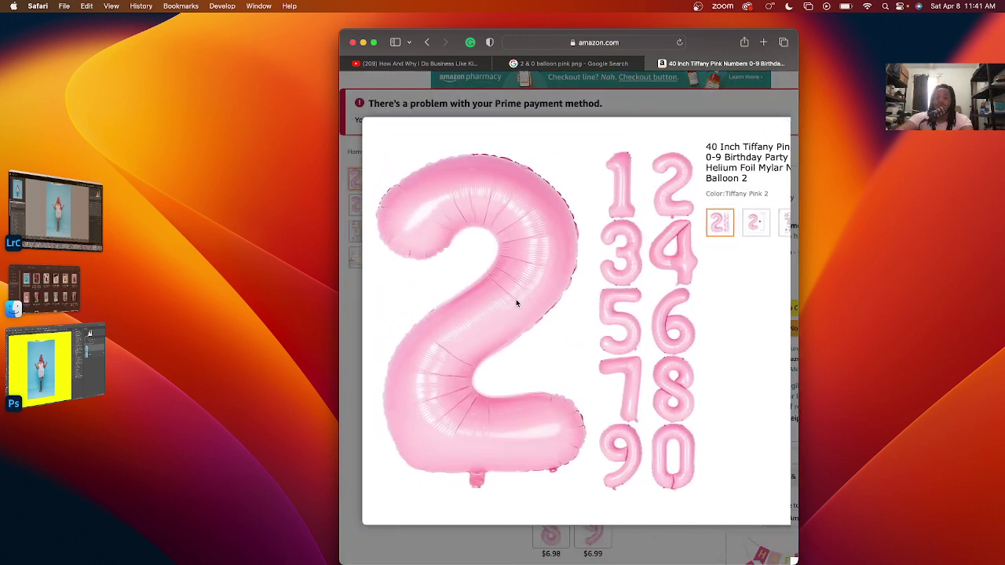
# Capture a region screenshot of the whole 2 balloon and drag it toward Photoshop.
pyautogui.press('super+shift+5')
pyautogui.moveTo(436, 297); pyautogui.dragTo(530, 212)
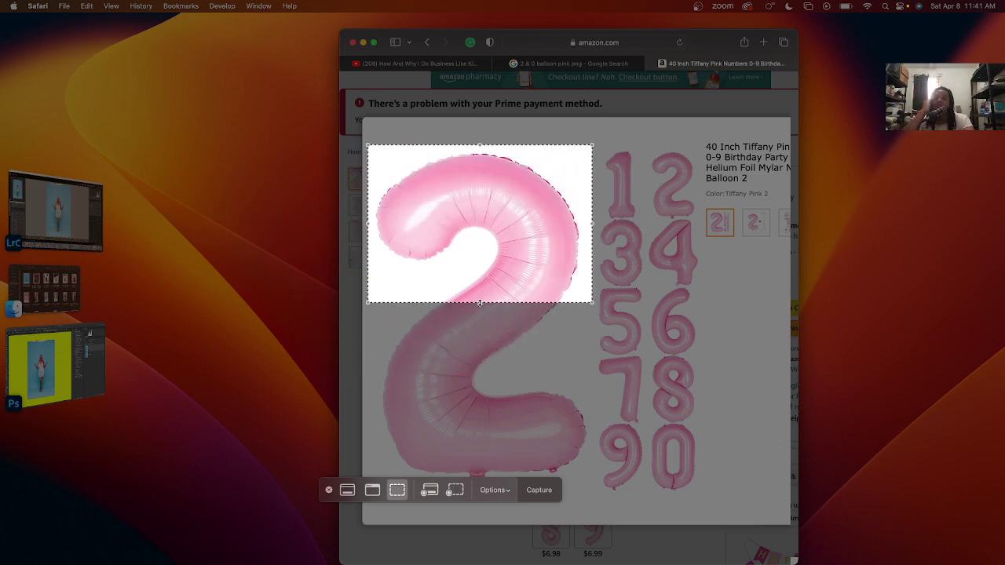
pyautogui.moveTo(479, 302); pyautogui.dragTo(482, 501)
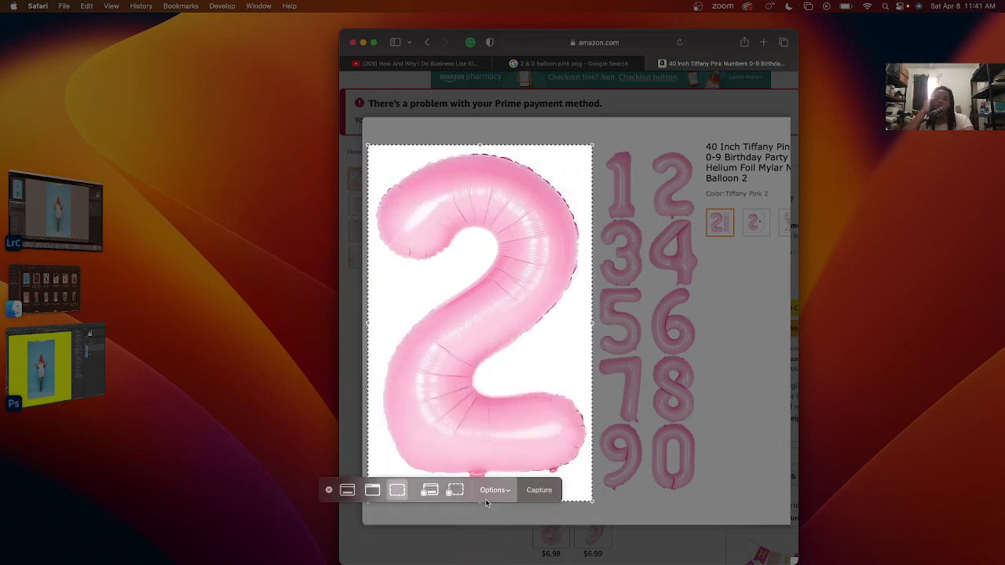
pyautogui.press('Return')
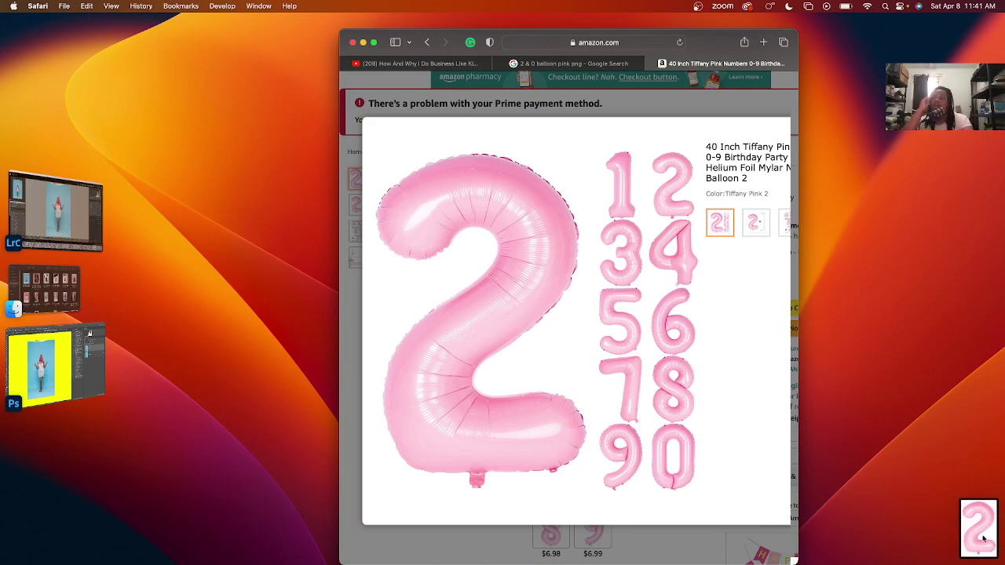
pyautogui.moveTo(984, 539); pyautogui.dragTo(33, 393)
# Open the 2 balloon Screenshot PNG as a new Photoshop document, then return to Safari.
pyautogui.click(47, 369)
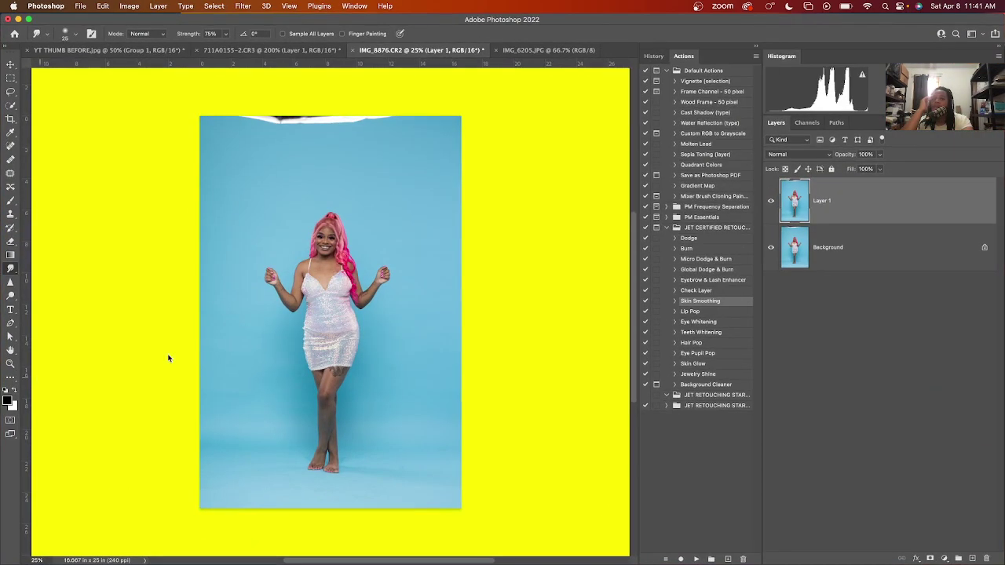
pyautogui.click(80, 6)
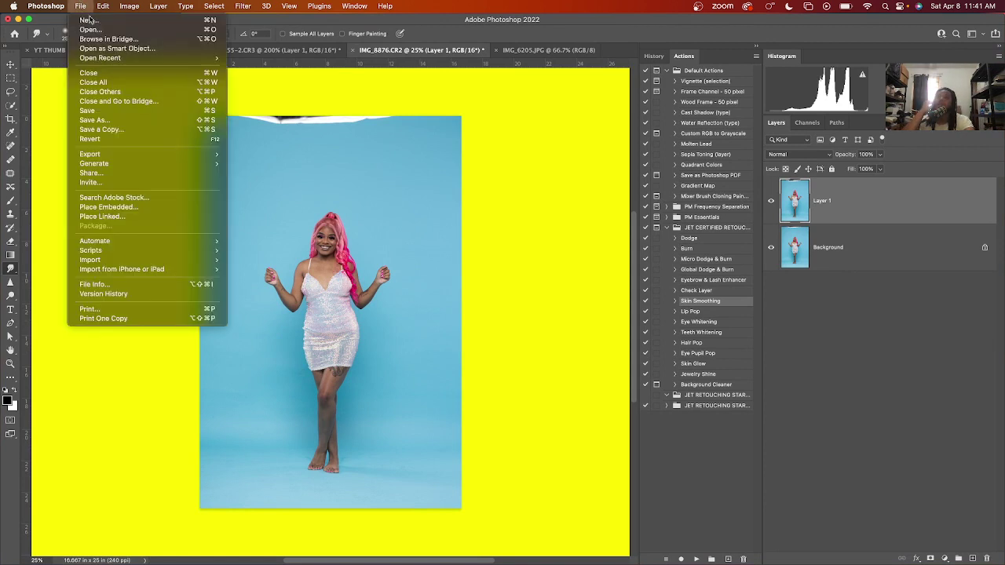
pyautogui.click(91, 30)
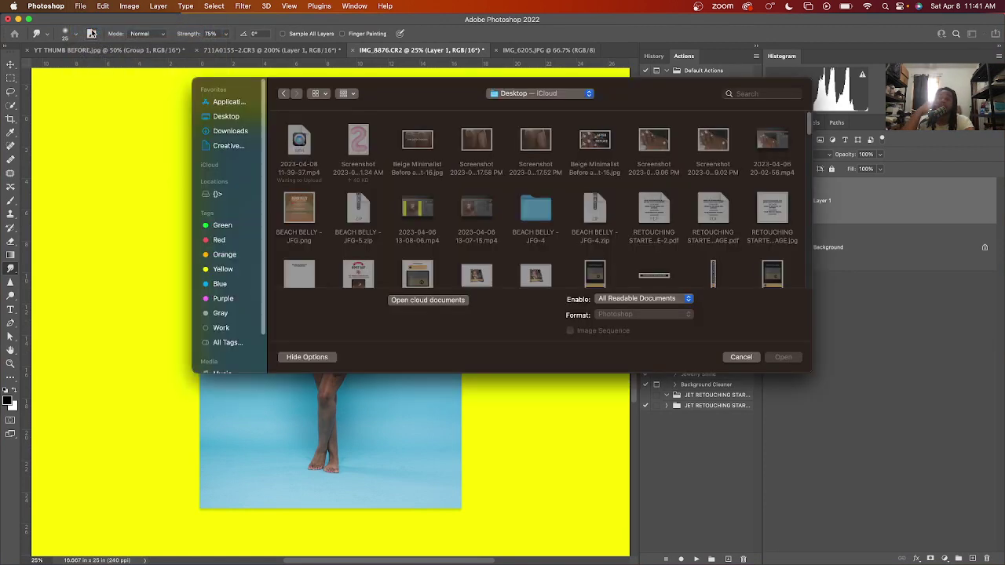
pyautogui.click(352, 138)
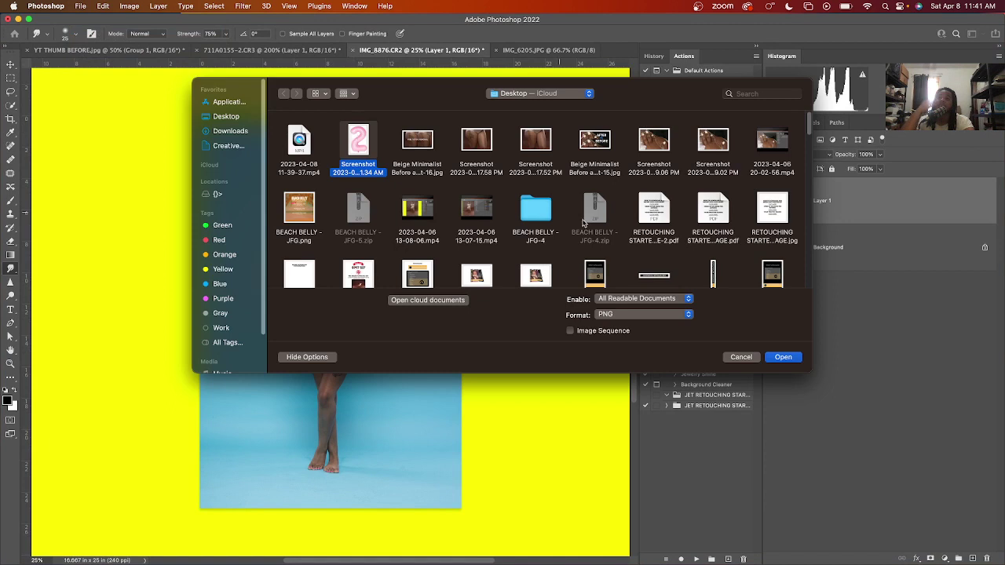
pyautogui.click(783, 356)
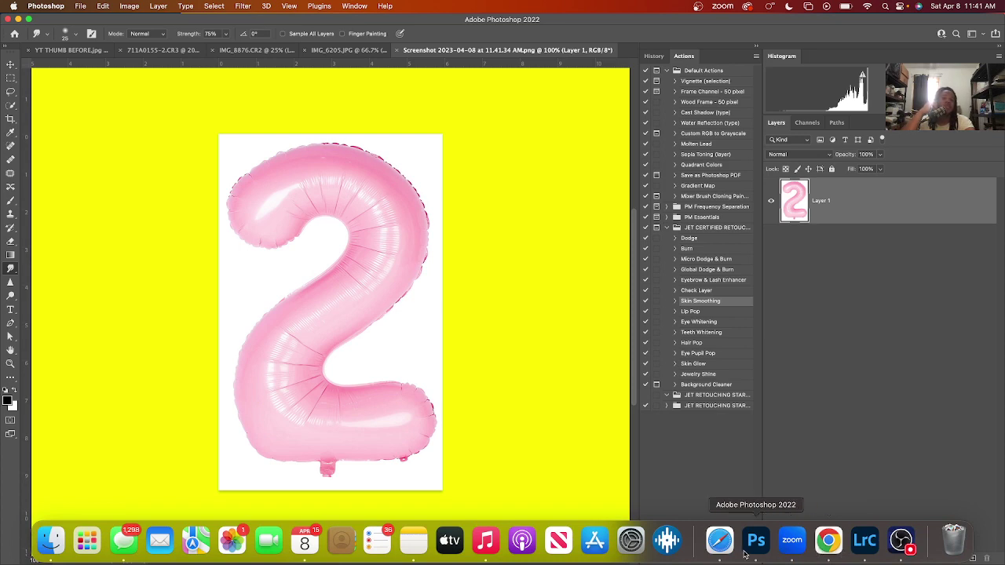
pyautogui.click(721, 541)
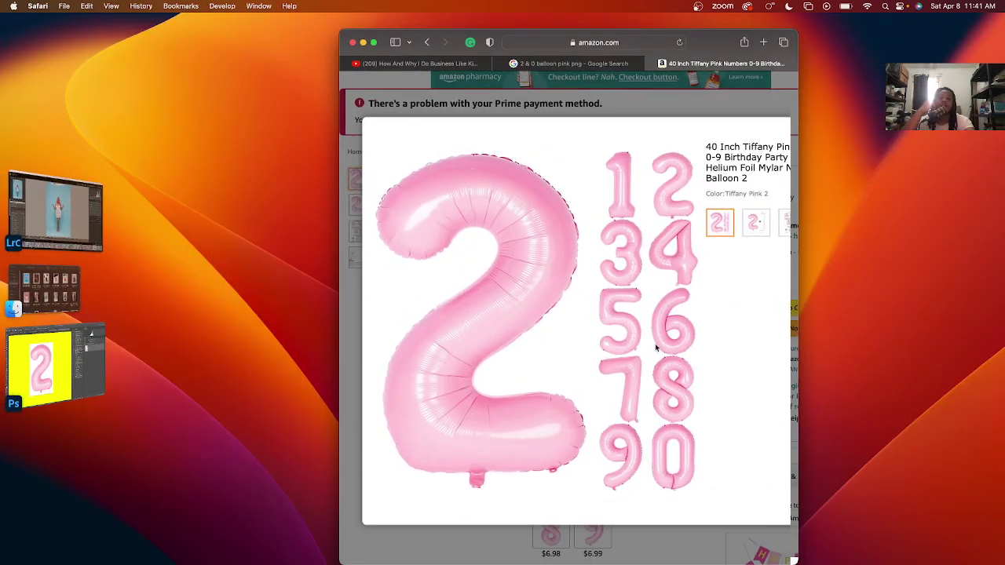
# Close the image viewer, switch the listing to the 0 balloon, and enlarge its image.
pyautogui.click(738, 107)
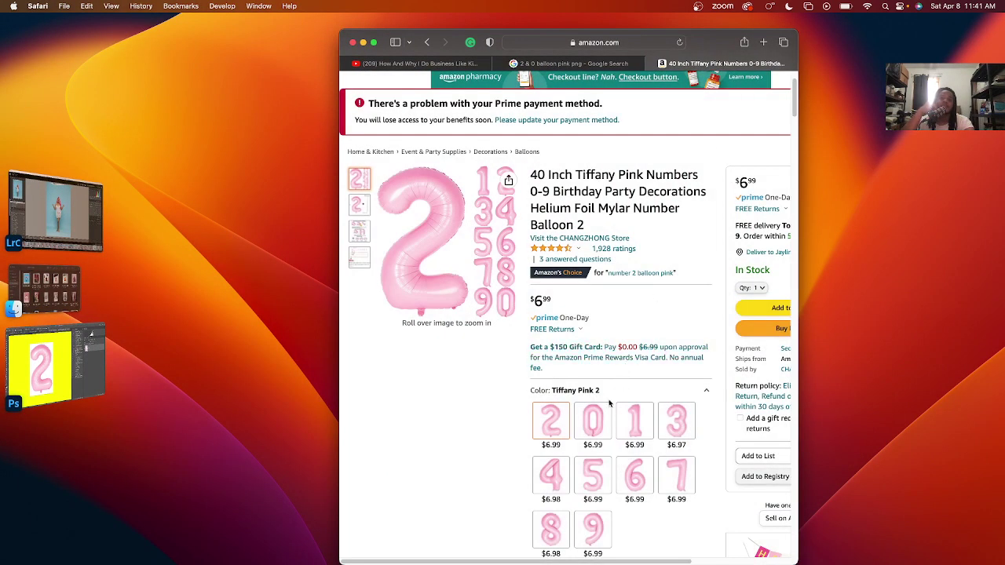
pyautogui.click(592, 420)
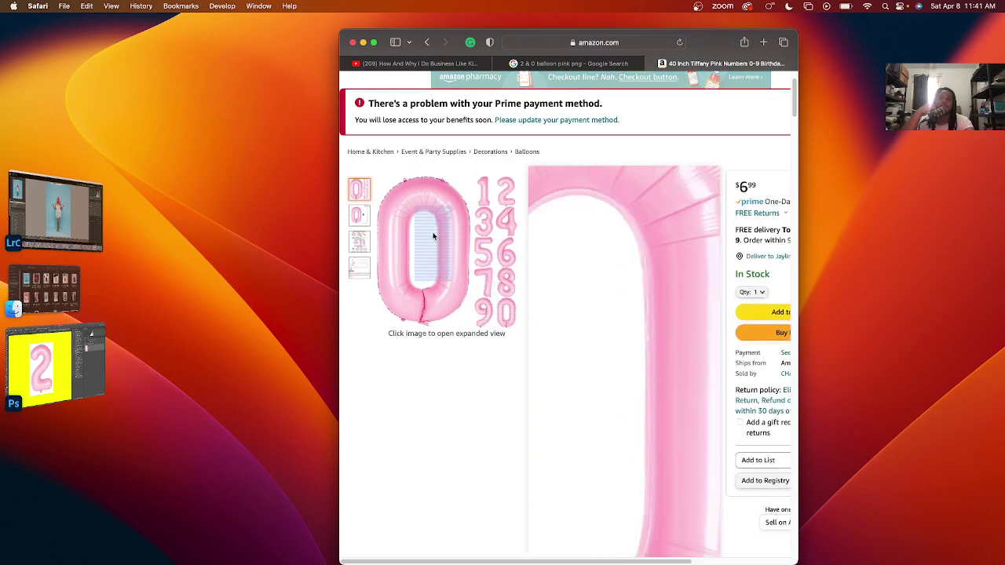
pyautogui.click(432, 236)
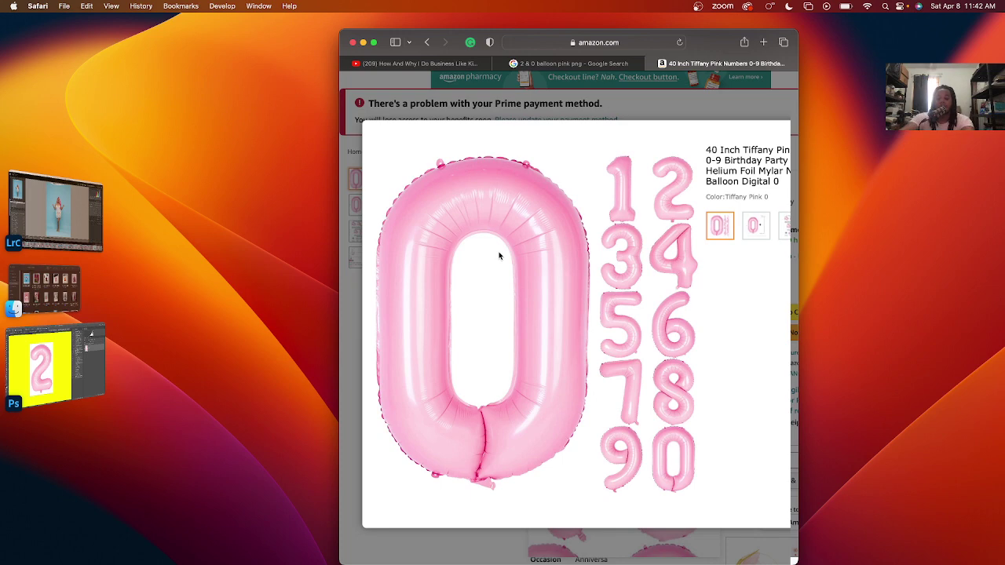
# Capture a region screenshot of the enlarged 0 balloon and bring Photoshop forward.
pyautogui.press('super+shift+5')
pyautogui.moveTo(499, 253); pyautogui.dragTo(501, 251)
pyautogui.press('Return')
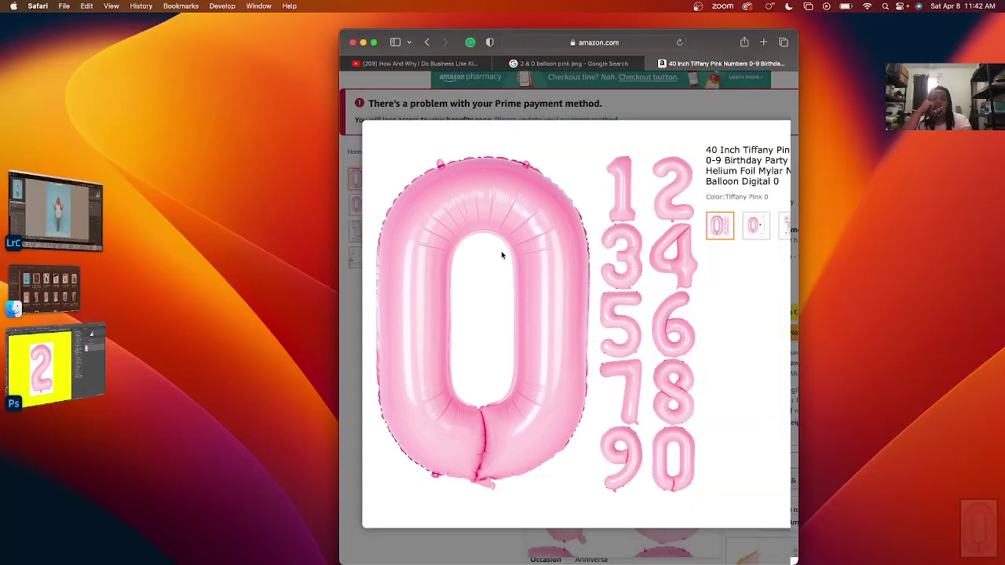
pyautogui.click(54, 365)
# Place the 0 balloon screenshot over the 2 balloon and open the placed layer's contents as a separate document.
pyautogui.moveTo(983, 525); pyautogui.dragTo(587, 405)
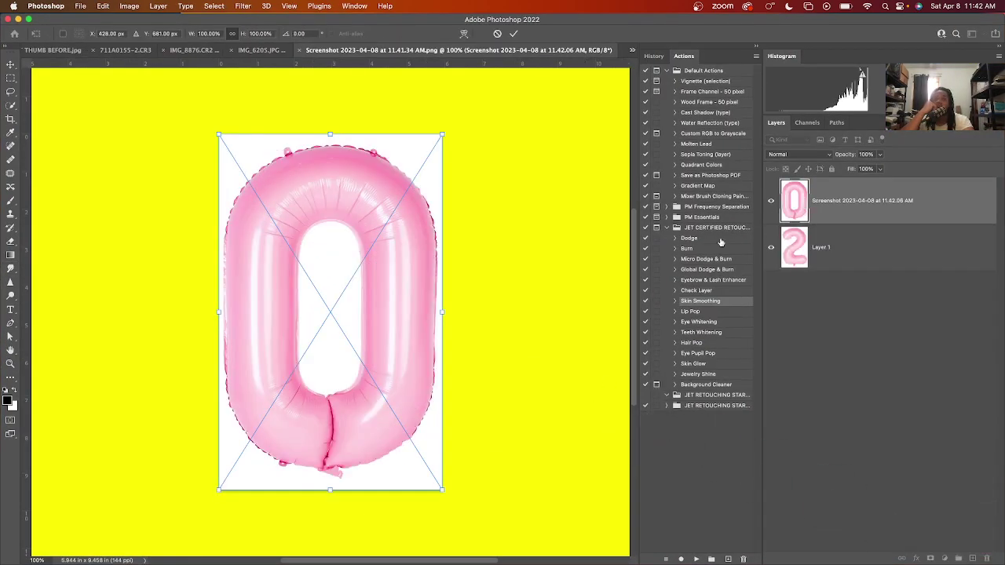
pyautogui.click(514, 34)
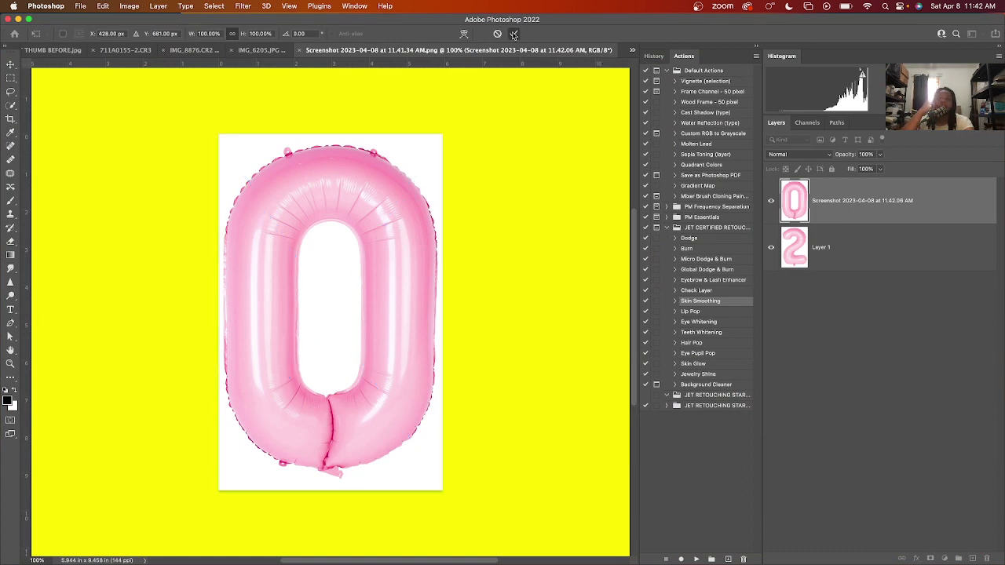
pyautogui.doubleClick(794, 201)
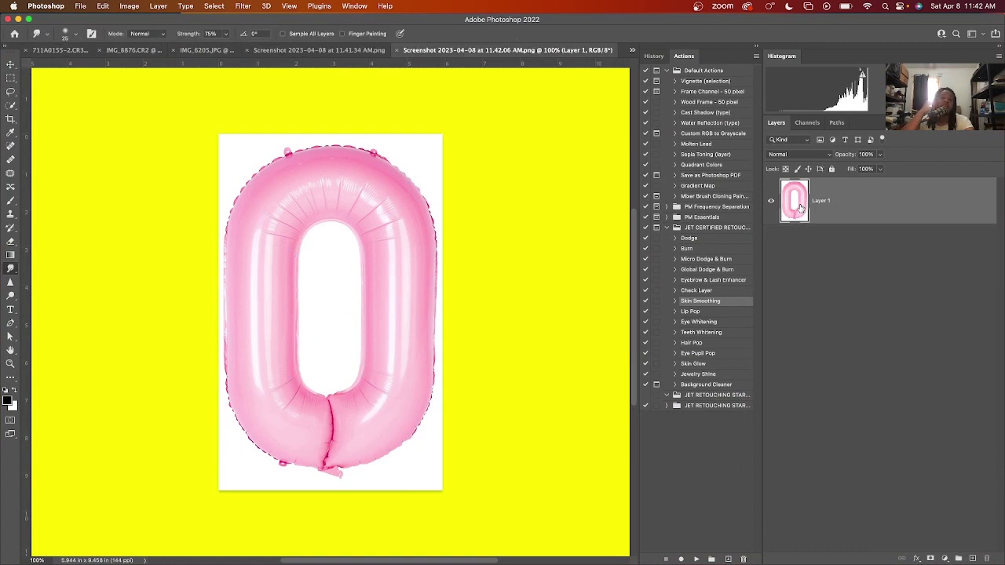
# Delete the placed 0 layer, select the 2 balloon as subject, and keep only its cut-out layer.
pyautogui.click(308, 50)
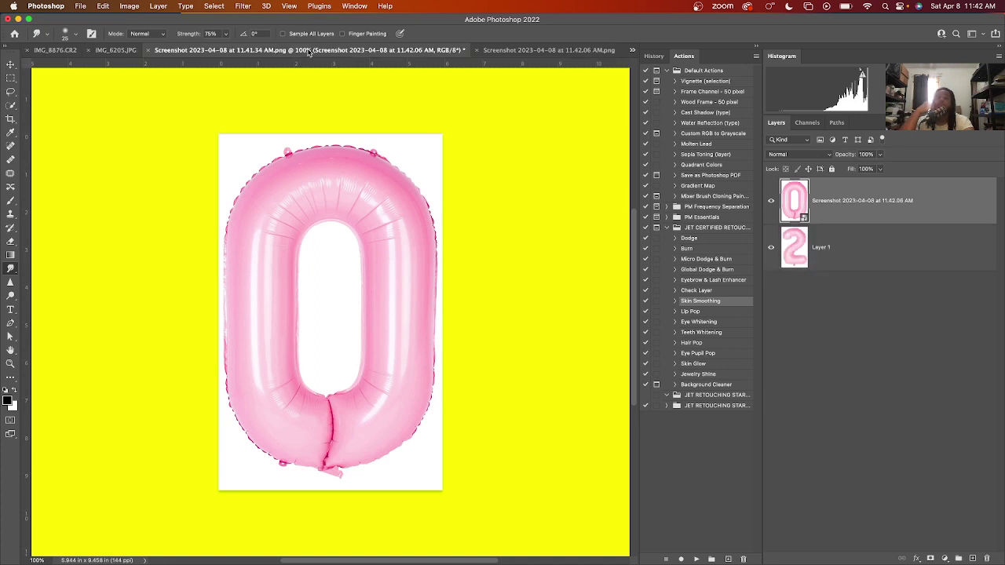
pyautogui.press('Delete')
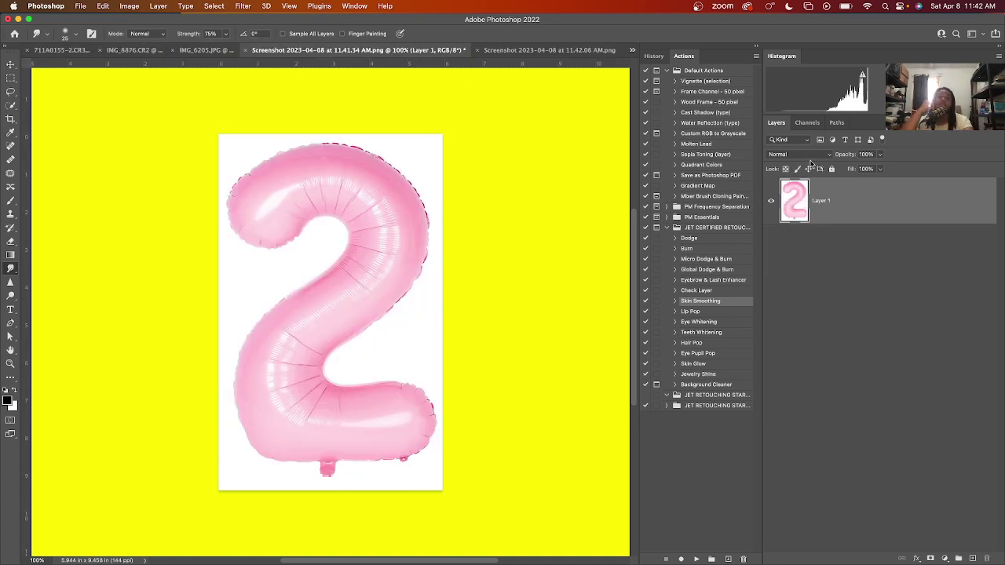
pyautogui.click(217, 6)
pyautogui.click(264, 130)
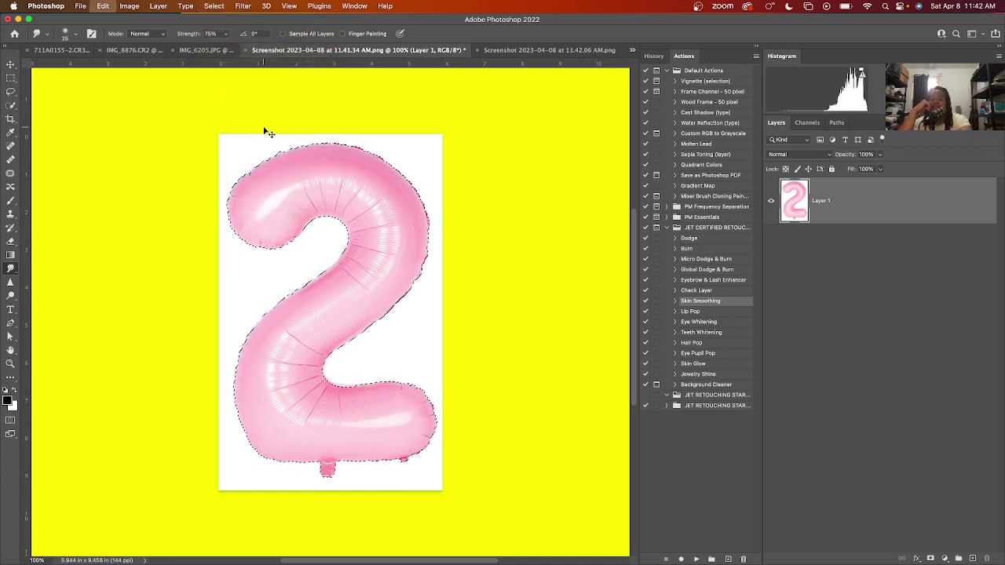
pyautogui.hotkey('ctrl', 'j')
pyautogui.click(804, 235)
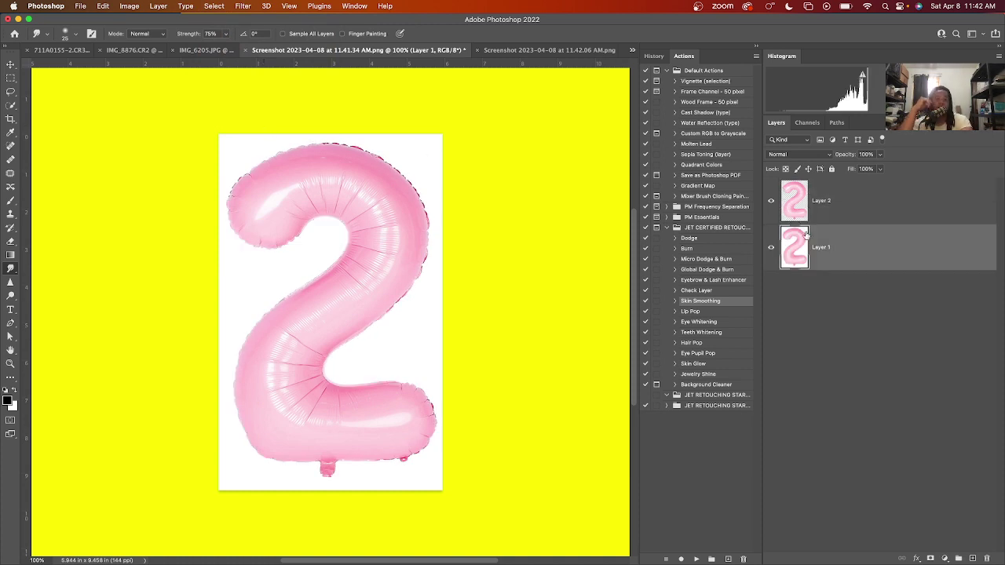
pyautogui.press('BackSpace')
# Drag the cut-out 2 onto IMG_8876.CR2, accepting the bit-depth and profile conversions.
pyautogui.moveTo(813, 214); pyautogui.dragTo(262, 179)
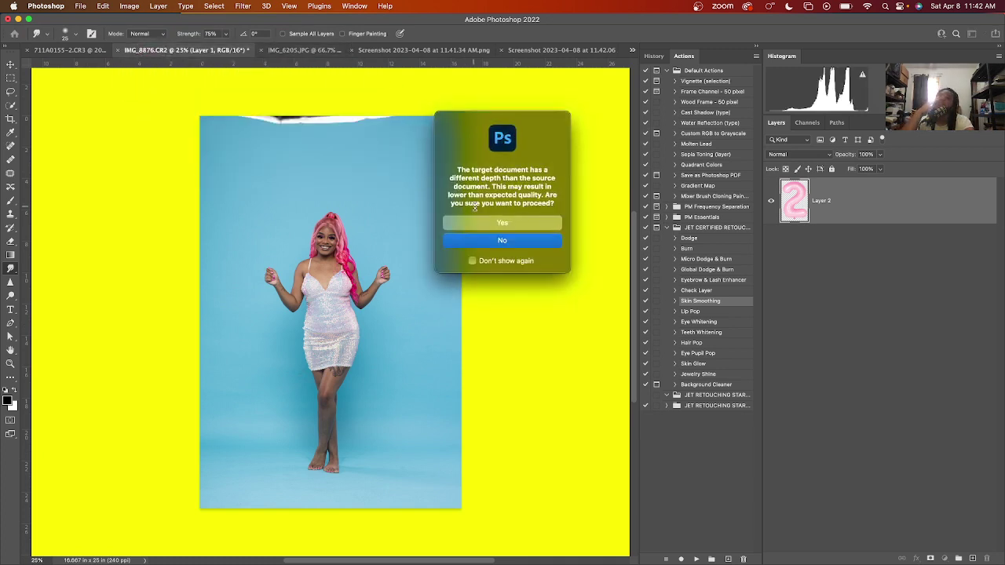
pyautogui.click(481, 221)
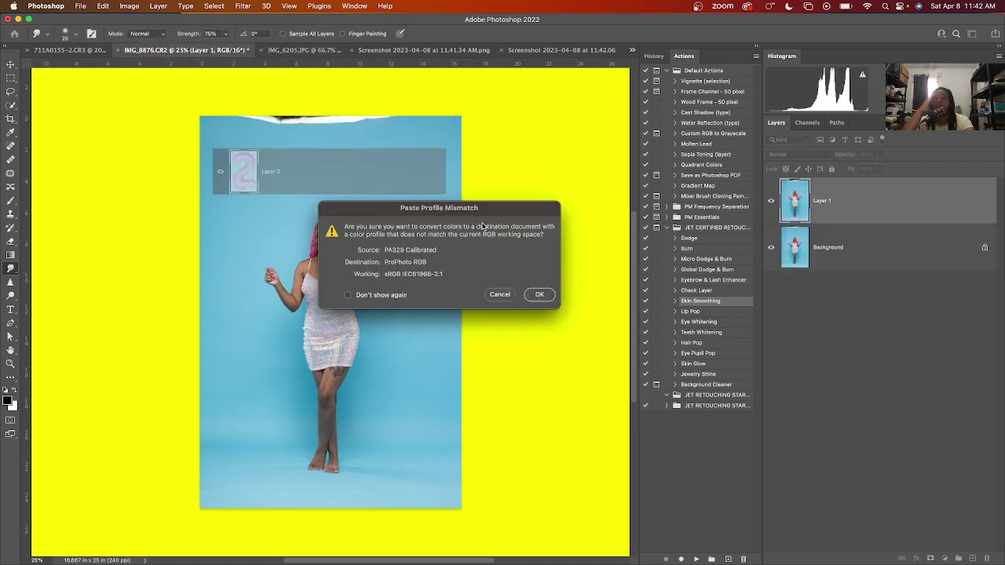
pyautogui.click(541, 294)
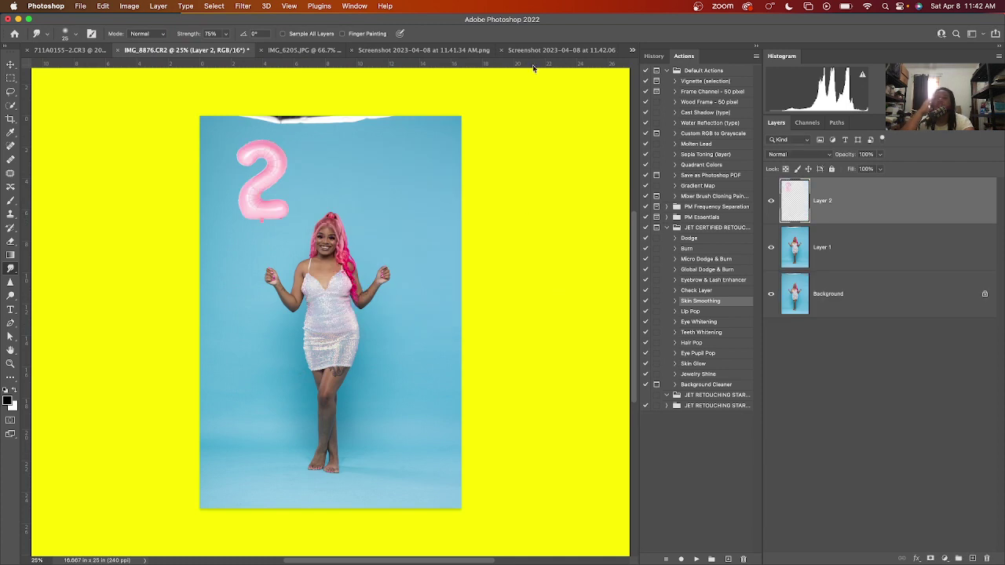
pyautogui.click(589, 51)
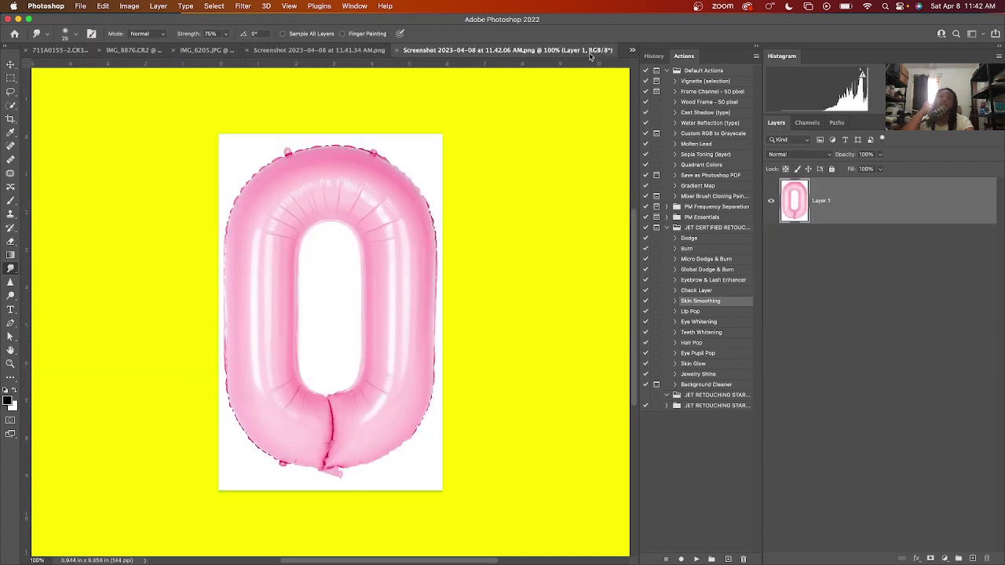
# Invert the selection to the 0 balloon and subtract the area inside its hole.
pyautogui.click(216, 5)
pyautogui.click(242, 127)
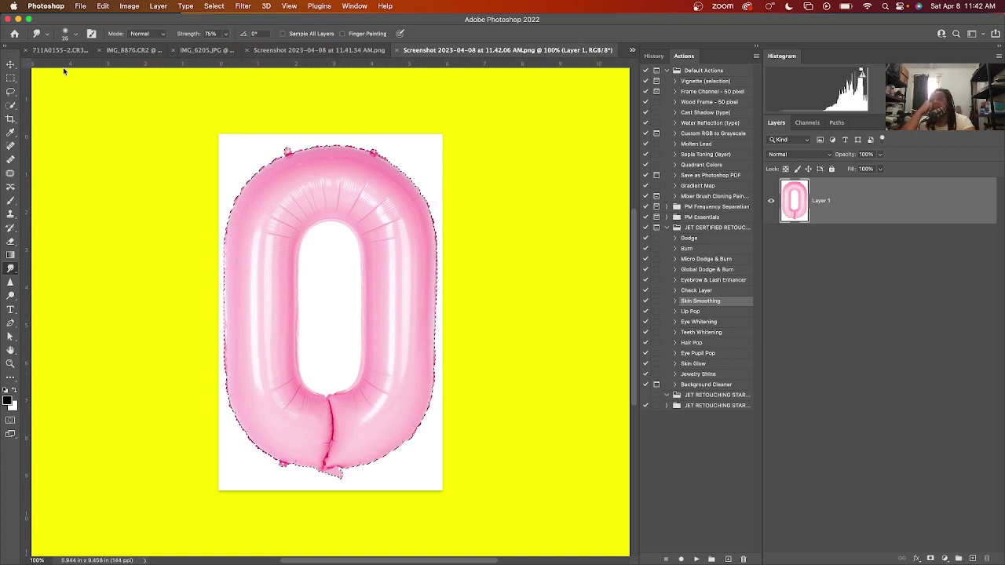
pyautogui.click(10, 105)
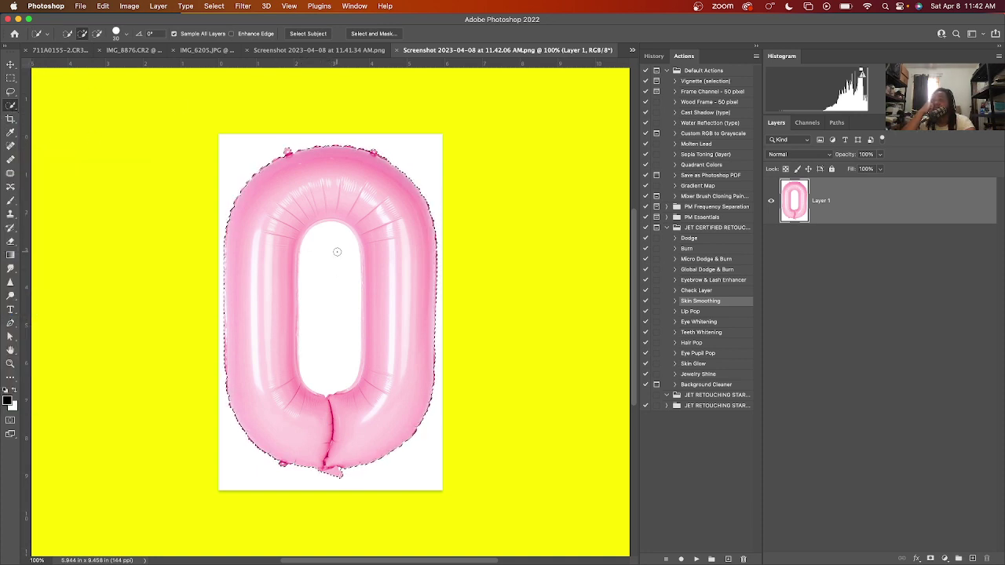
pyautogui.press('alt')
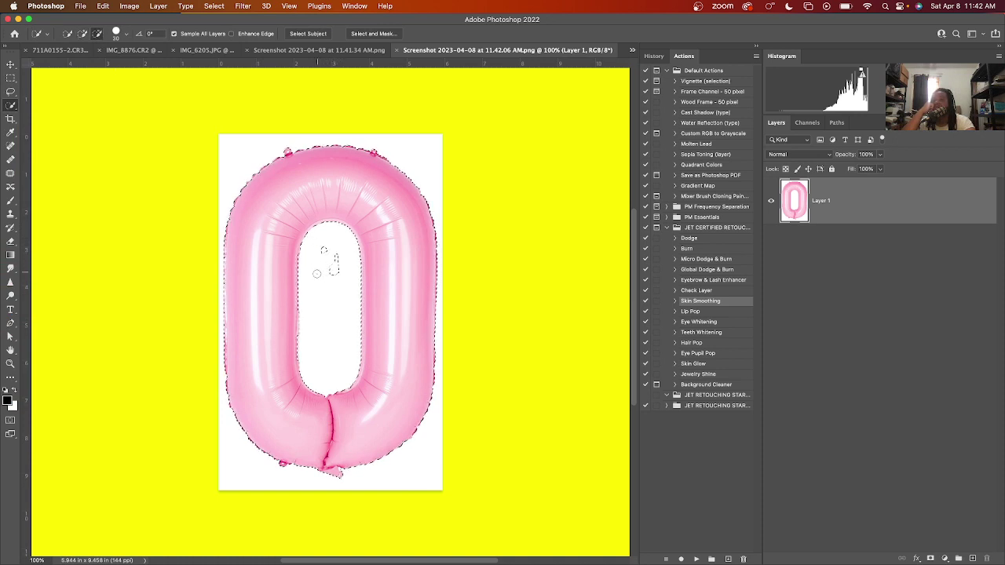
pyautogui.moveTo(318, 265)
pyautogui.mouseDown()
pyautogui.moveTo(325, 251)
pyautogui.moveTo(331, 271)
pyautogui.moveTo(334, 255)
pyautogui.mouseUp()
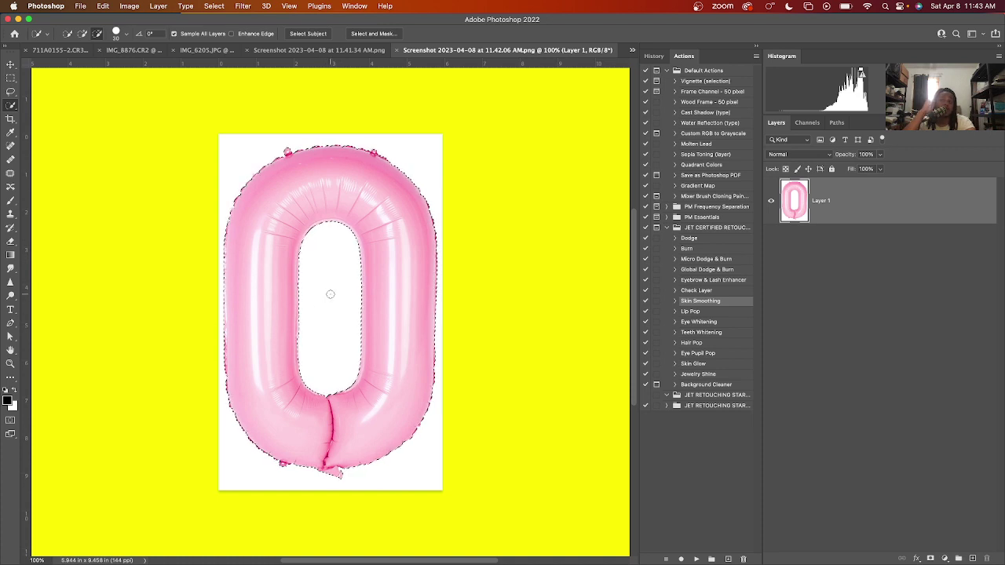
# Copy the 0 balloon to its own layer, delete the original, and drag it into the portrait.
pyautogui.press('super+c')
pyautogui.press('super+v')
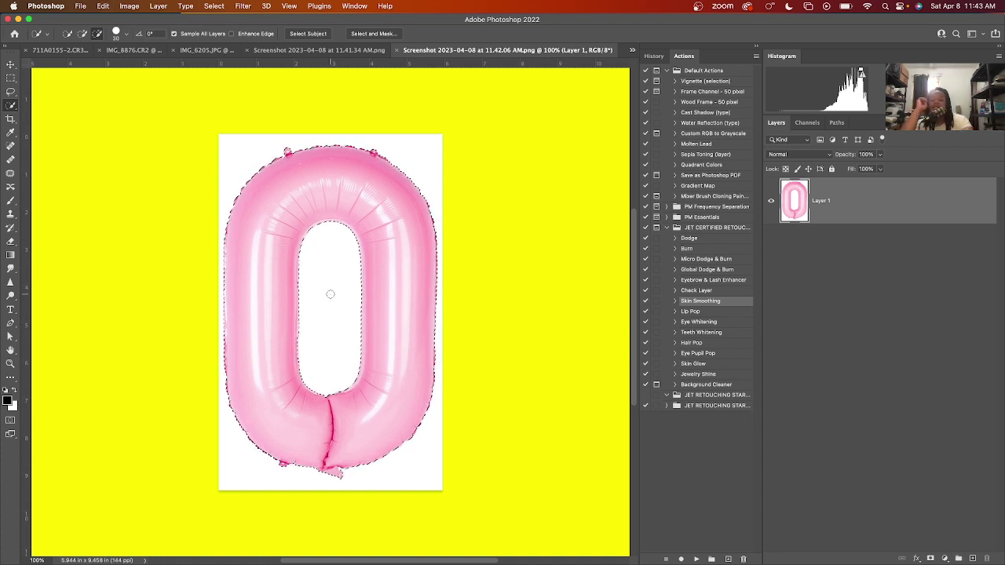
pyautogui.click(894, 250)
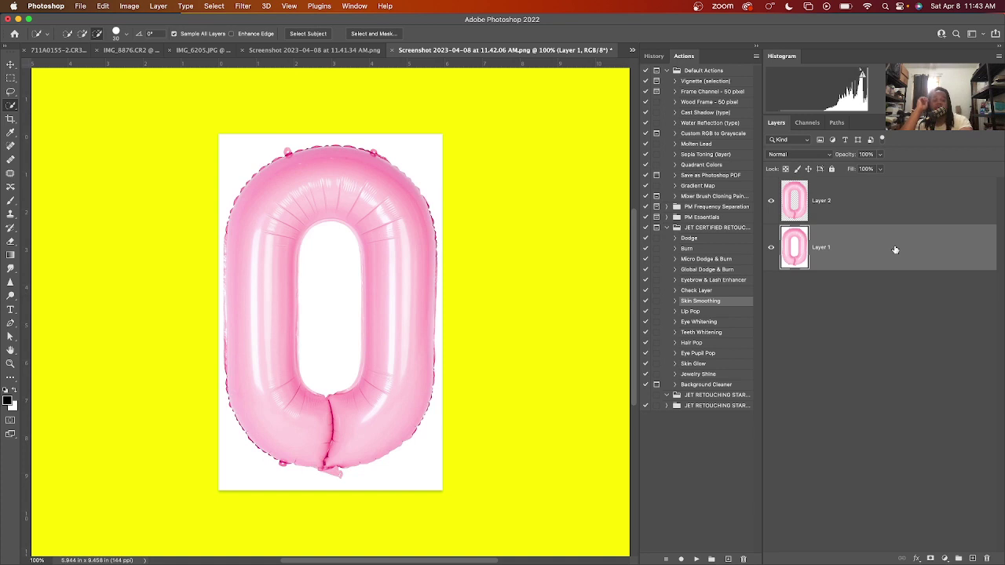
pyautogui.press('Delete')
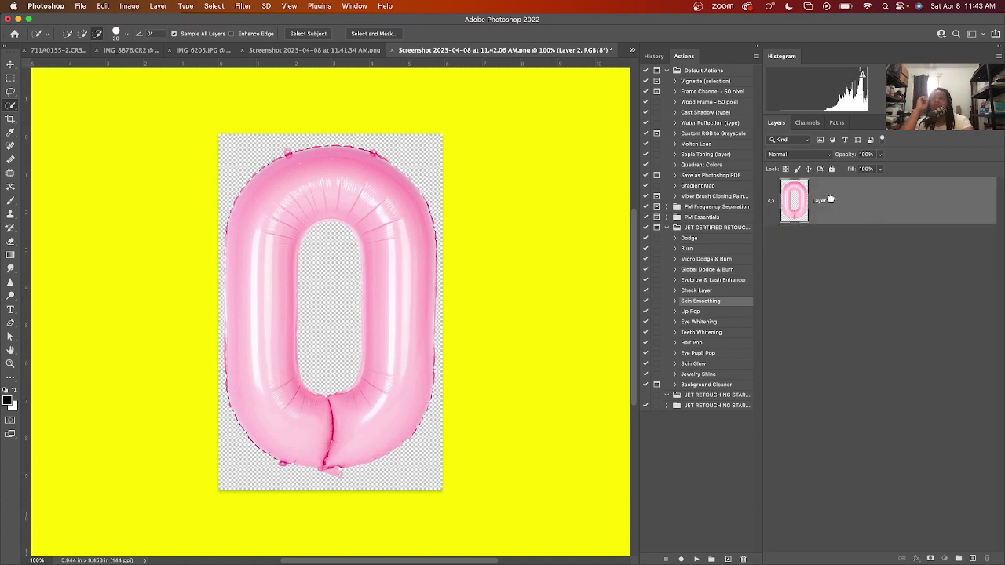
pyautogui.moveTo(873, 208); pyautogui.dragTo(395, 182)
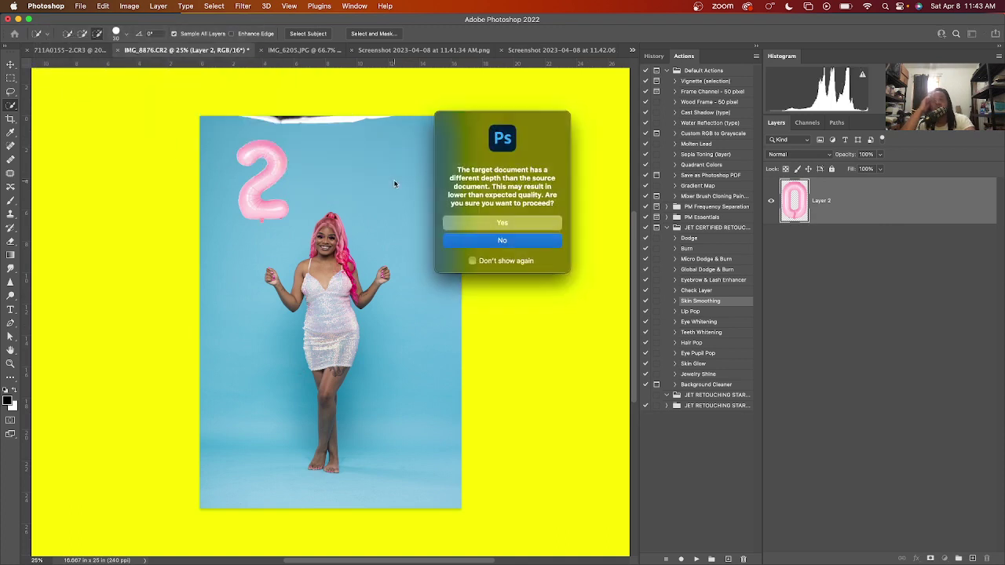
# Accept the bit-depth and profile dialogs, then lower the 2 balloon above her left hand.
pyautogui.click(516, 224)
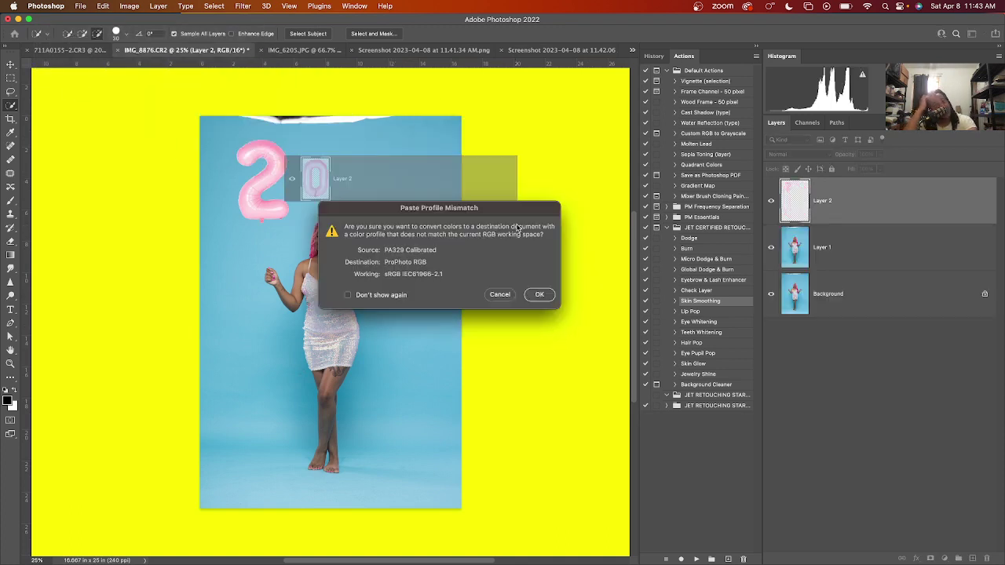
pyautogui.click(537, 294)
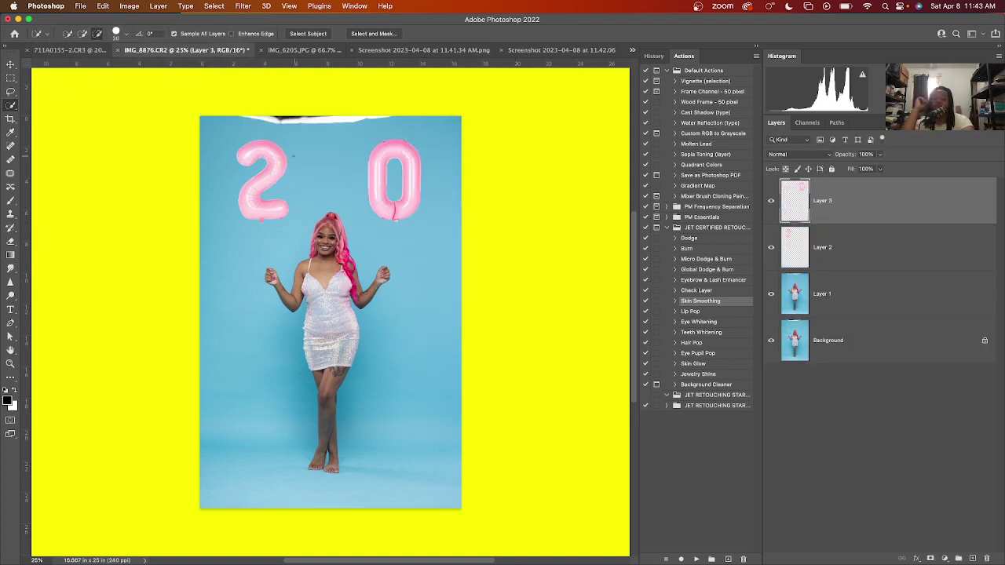
pyautogui.click(844, 240)
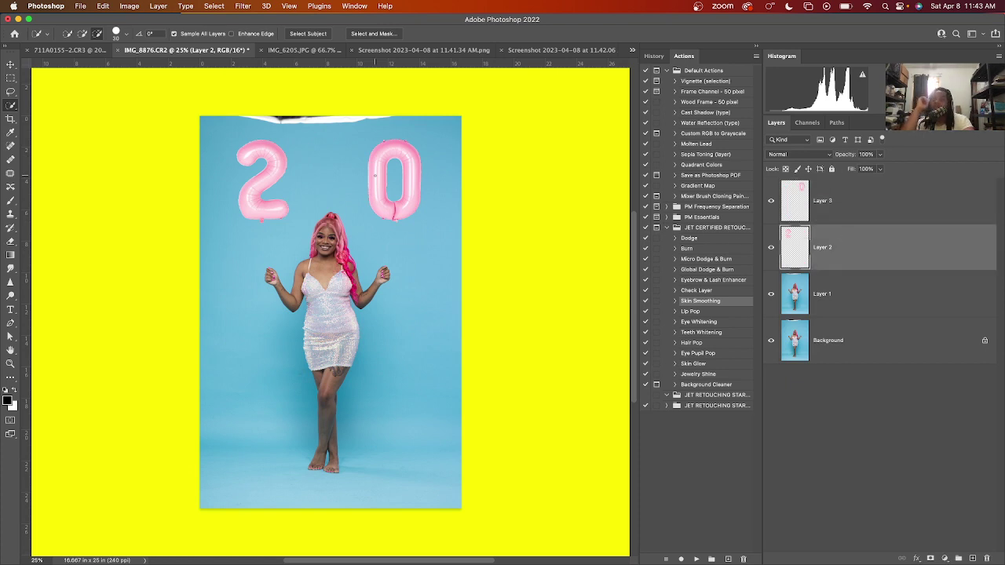
pyautogui.press('super+t')
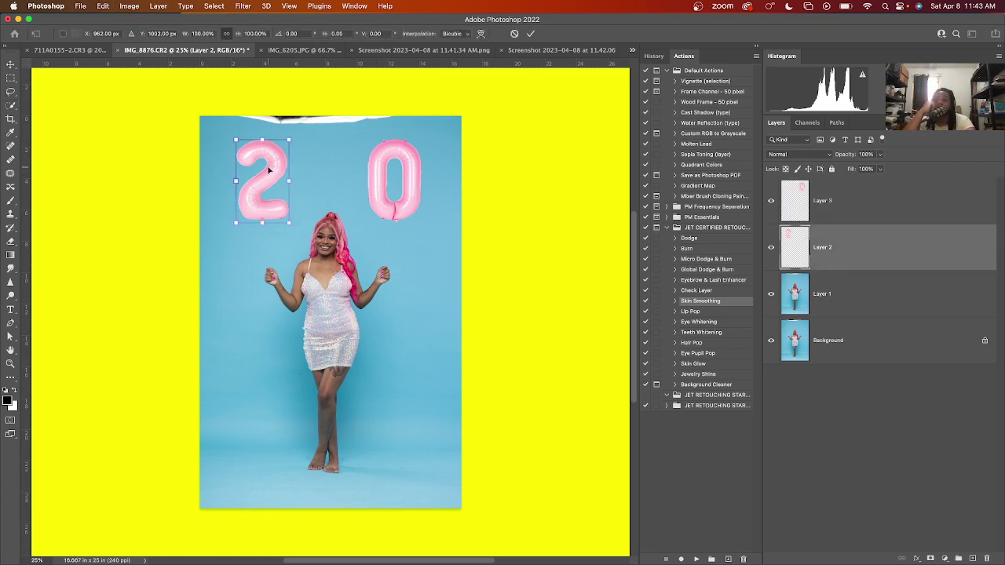
pyautogui.moveTo(269, 168); pyautogui.dragTo(277, 219)
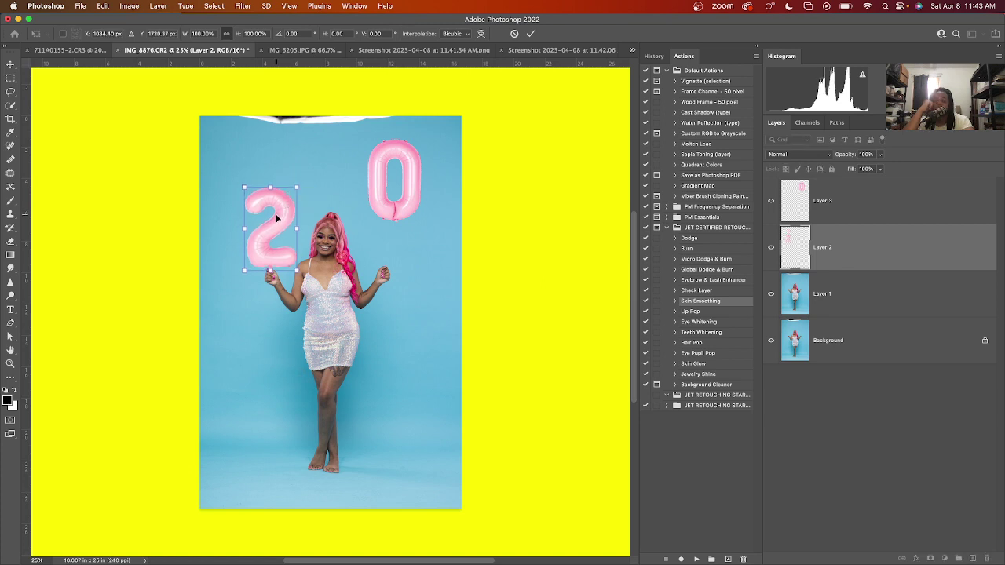
pyautogui.press('Return')
pyautogui.press('w')
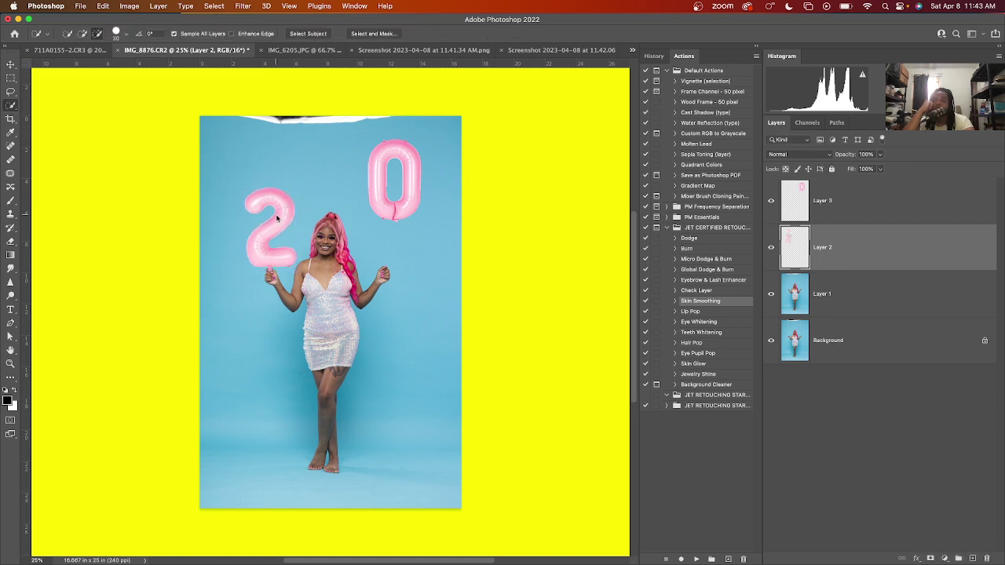
# Lower the 0 balloon above her other hand, nudge it up slightly, and select both balloon layers.
pyautogui.click(922, 214)
pyautogui.hotkey('ctrl', 't')
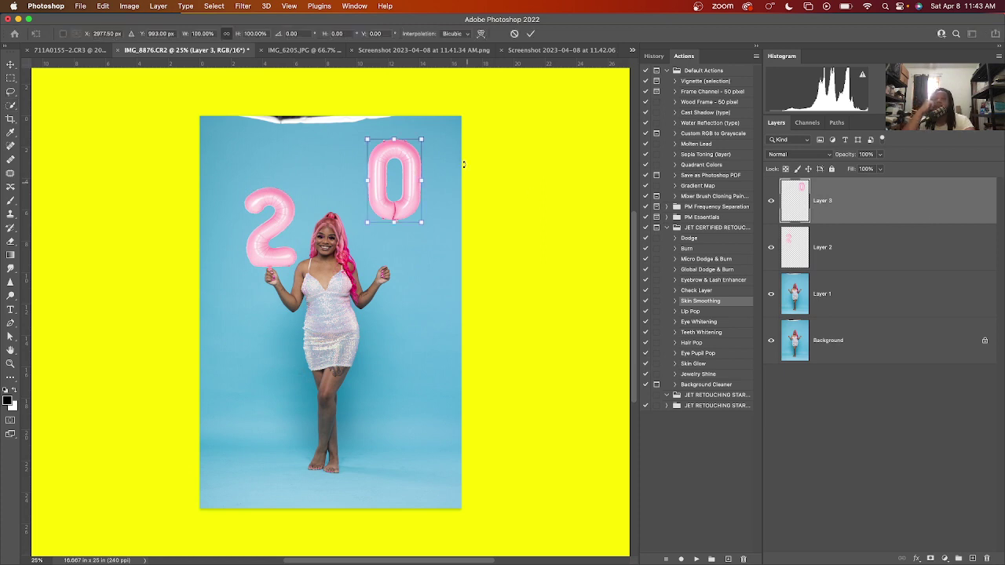
pyautogui.moveTo(389, 178); pyautogui.dragTo(377, 218)
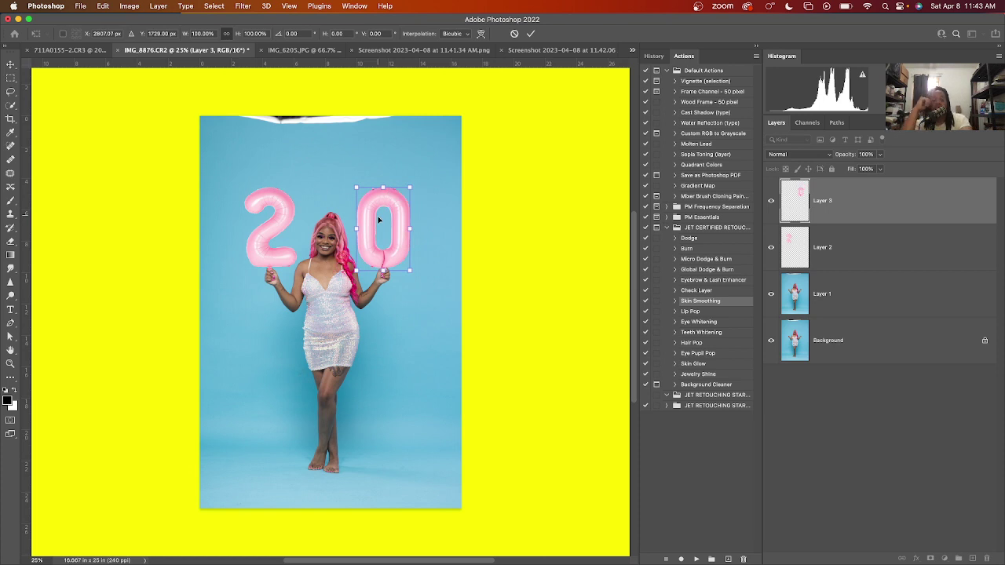
pyautogui.hotkey('shift', 'Up')
pyautogui.hotkey('shift', 'Up')
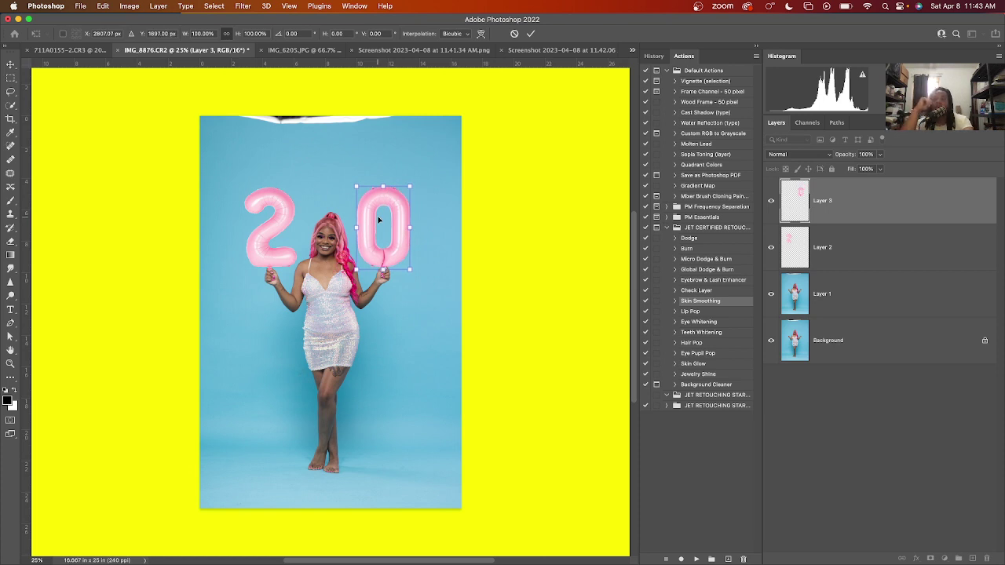
pyautogui.hotkey('shift', 'Up')
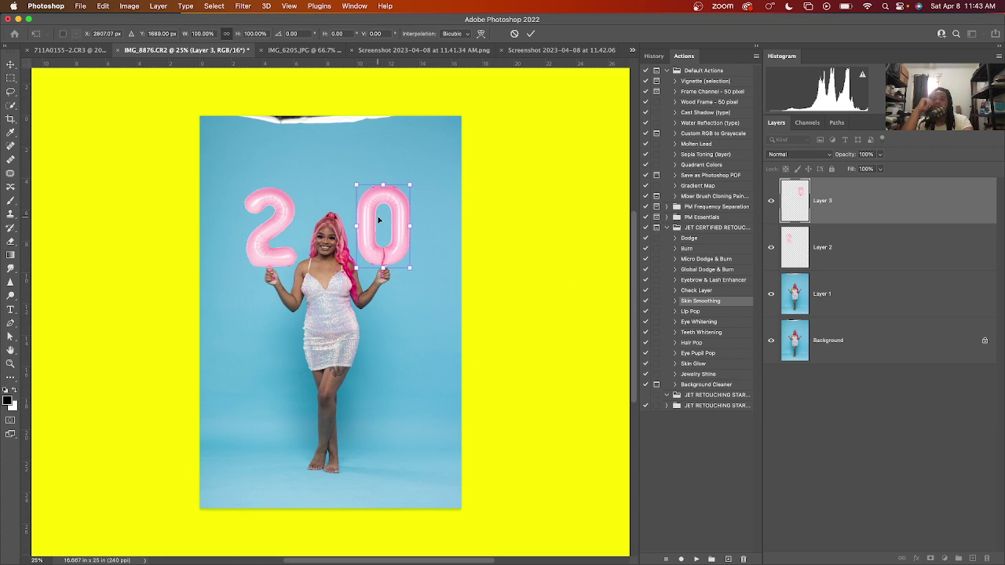
pyautogui.press('Return')
pyautogui.press('w')
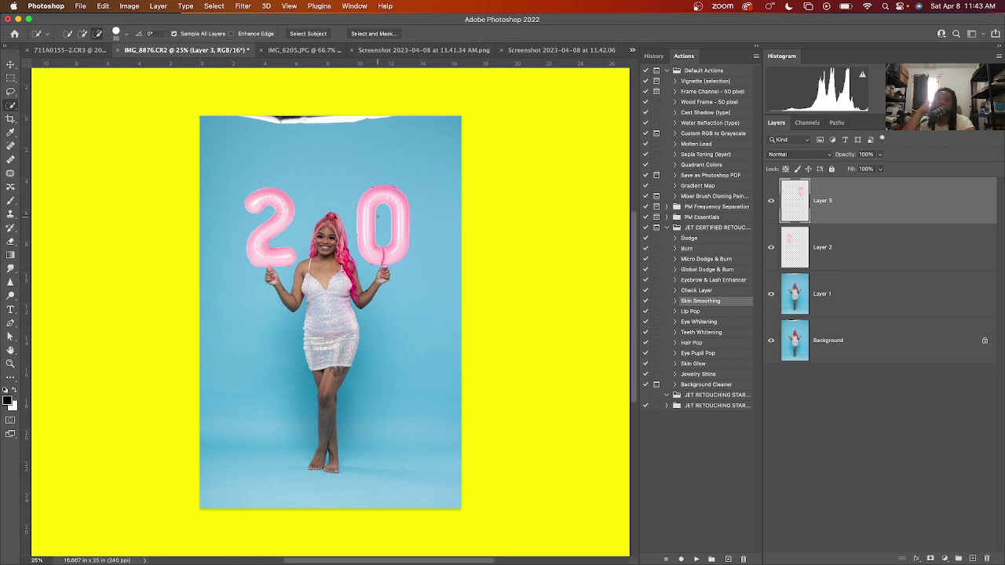
pyautogui.keyDown('shift'); pyautogui.click(887, 238); pyautogui.keyUp('shift')
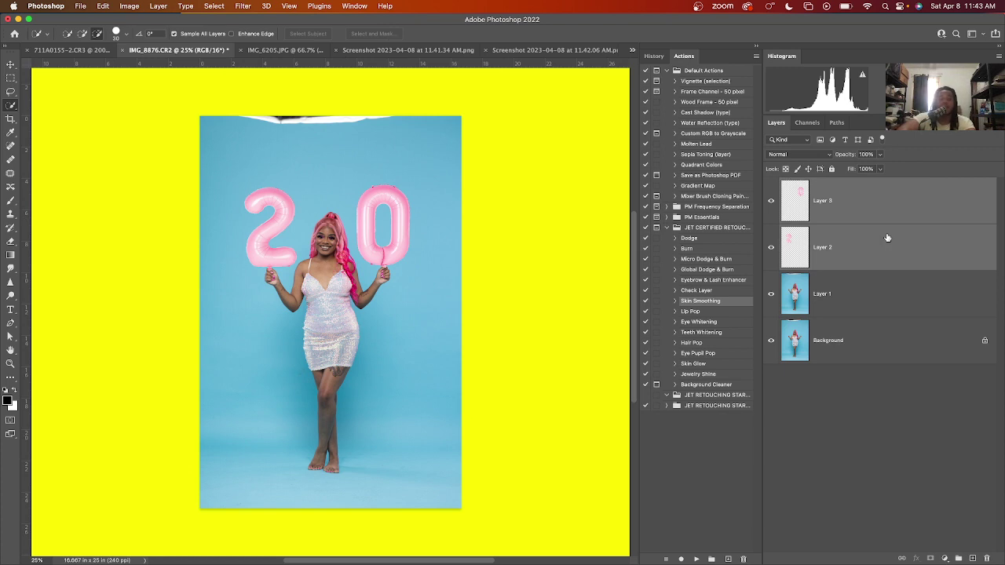
# Group the two balloon layers and name the group 'Ballons'.
pyautogui.press('super+g')
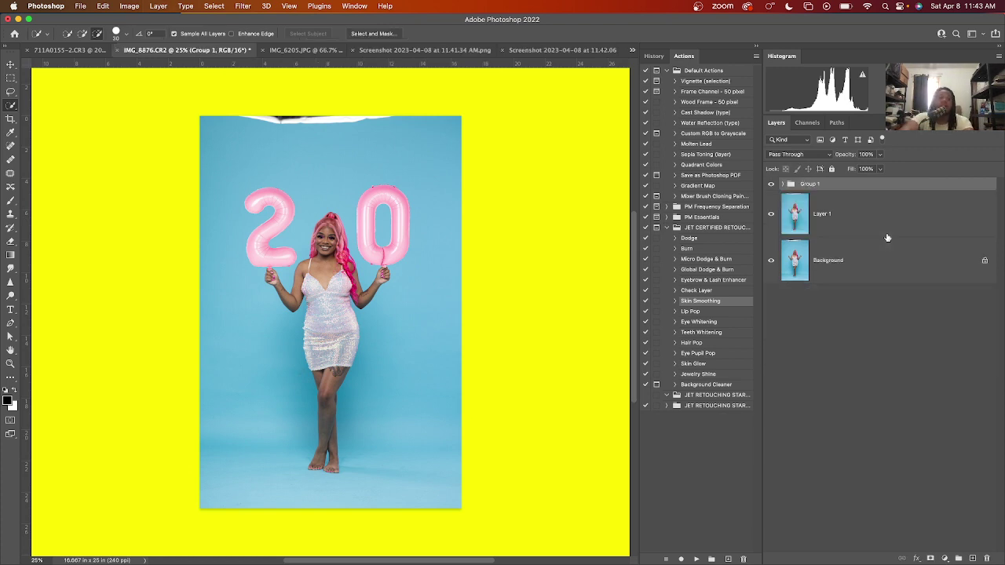
pyautogui.doubleClick(813, 183)
pyautogui.write('Ballons')
pyautogui.press('Return')
# Toggle the Ballons group's visibility to compare, then expand it and select Layer 2.
pyautogui.click(771, 185)
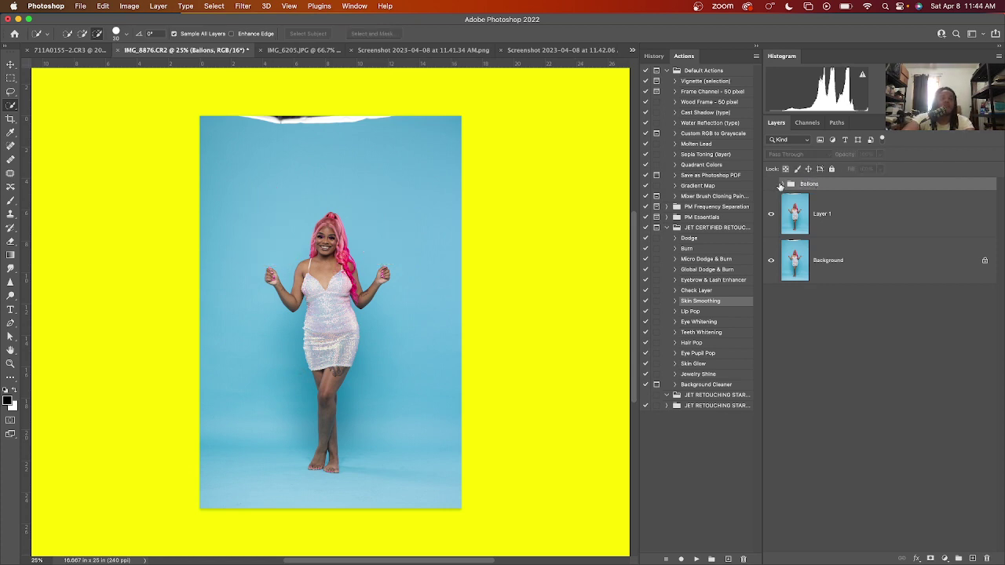
pyautogui.click(771, 185)
pyautogui.click(772, 187)
pyautogui.click(771, 185)
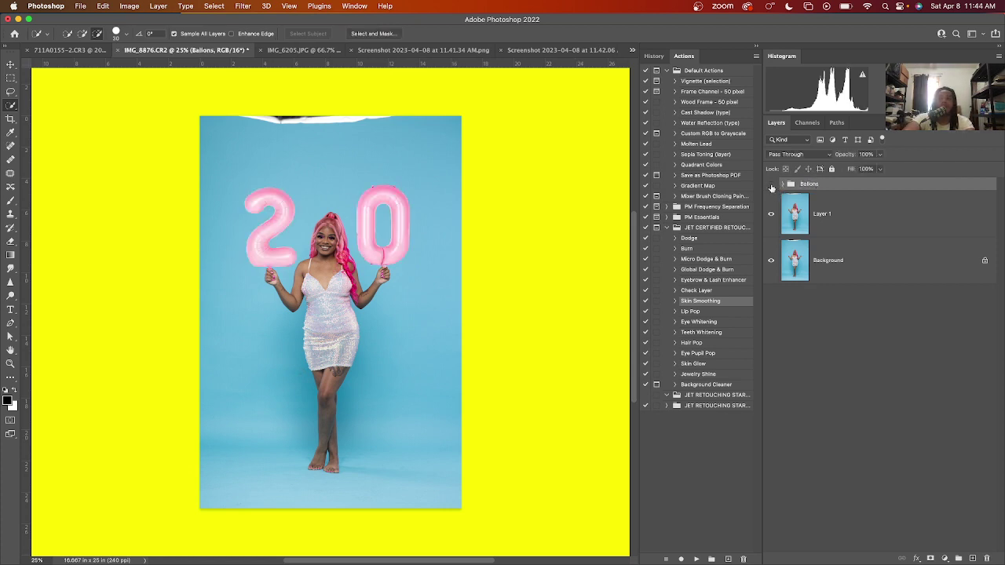
pyautogui.click(772, 186)
pyautogui.click(772, 186)
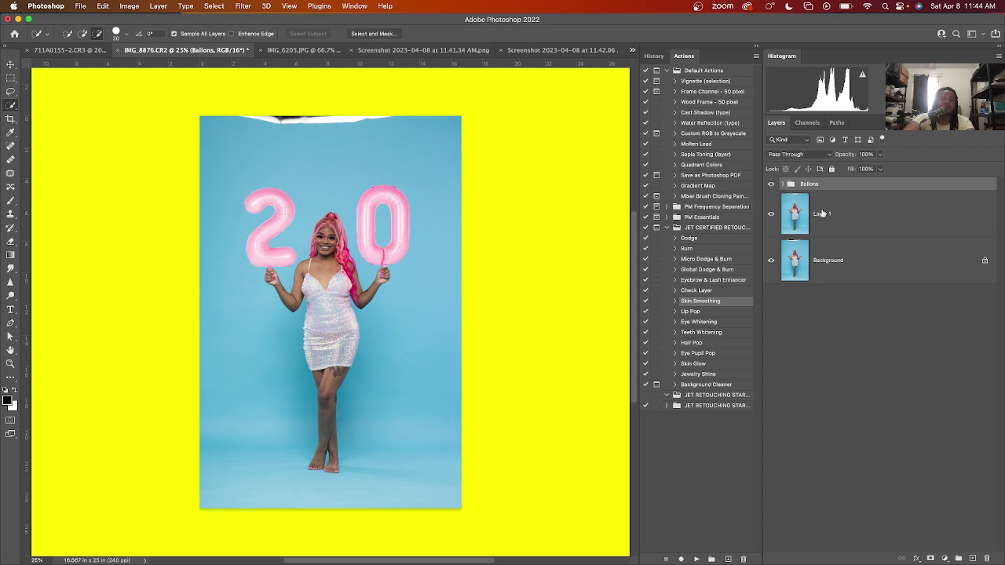
pyautogui.click(783, 184)
pyautogui.click(814, 247)
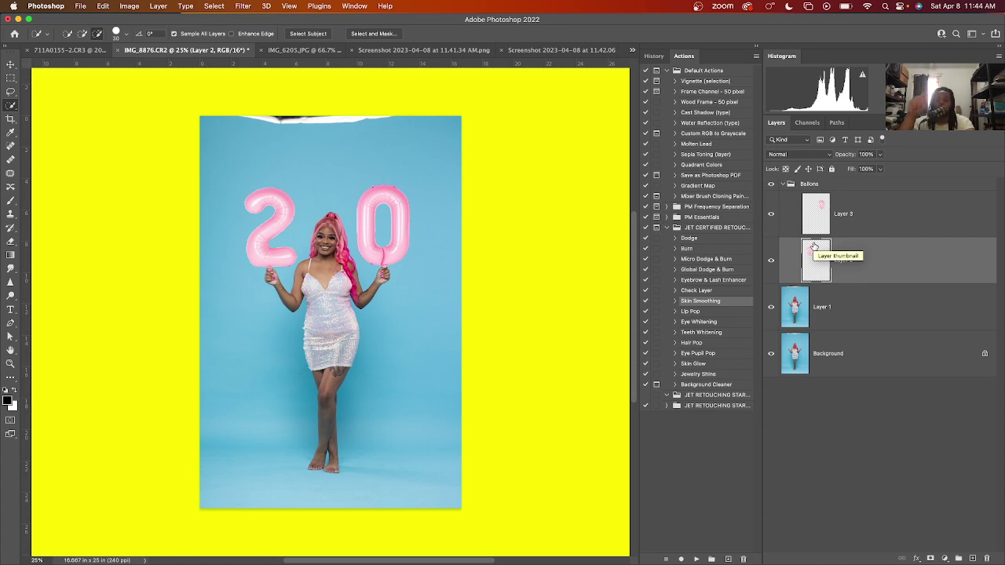
# Zoom to 200% and quick-select the hand and wrist under the 2 balloon.
pyautogui.press('super+equal')
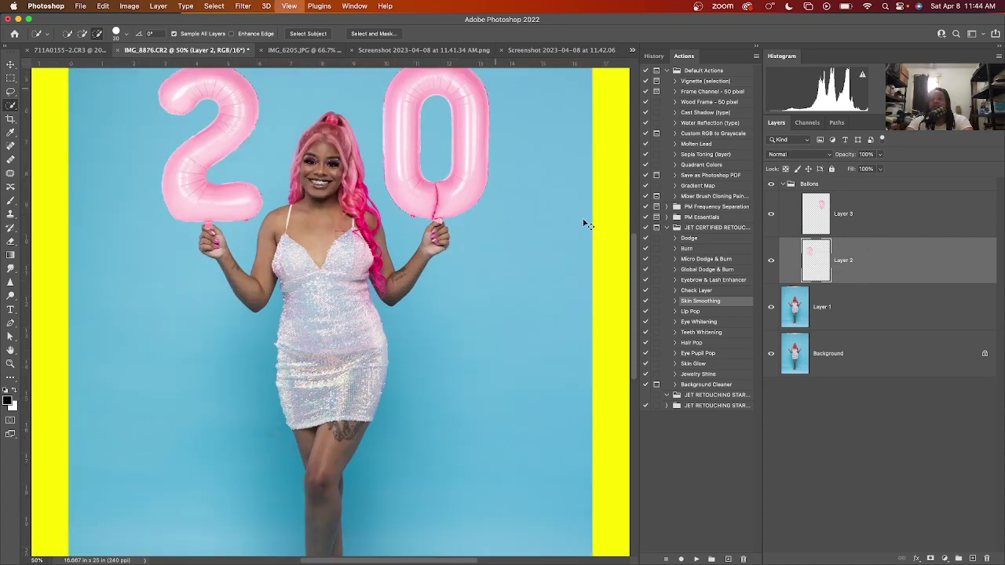
pyautogui.press('super+equal')
pyautogui.press('super+equal')
pyautogui.hscroll(-10, 277, 233)
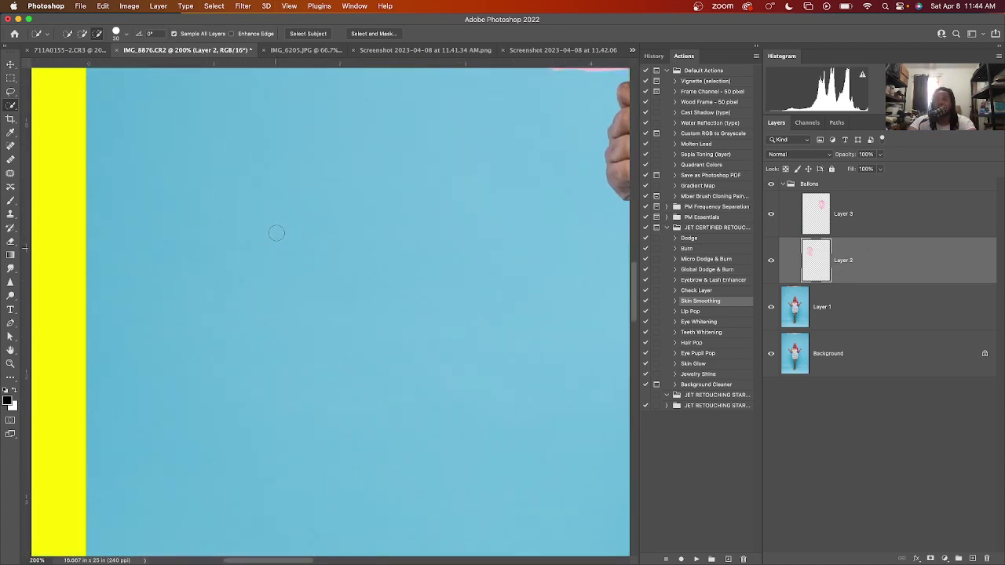
pyautogui.hscroll(5, 277, 233)
pyautogui.scroll(3, 276, 233)
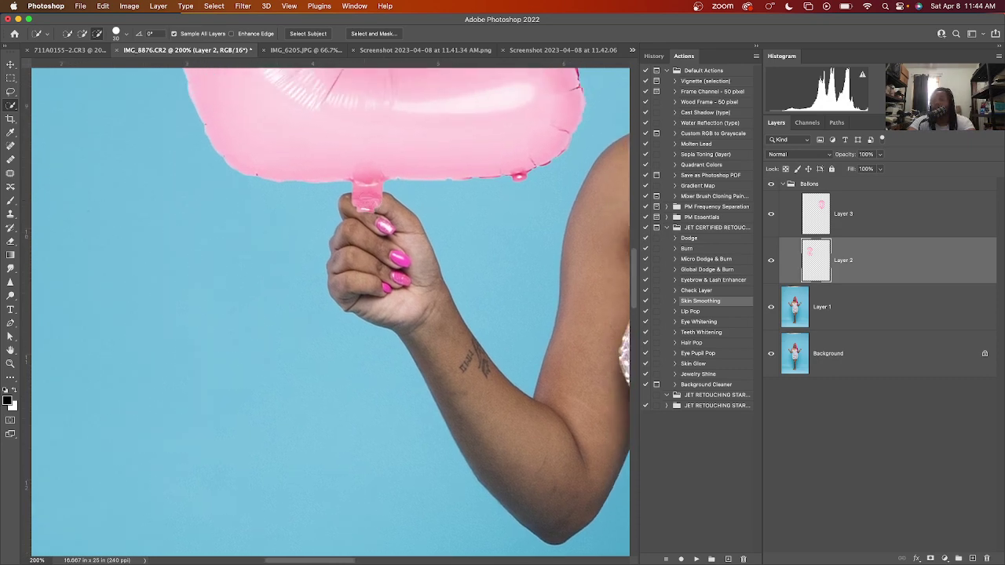
pyautogui.click(10, 148)
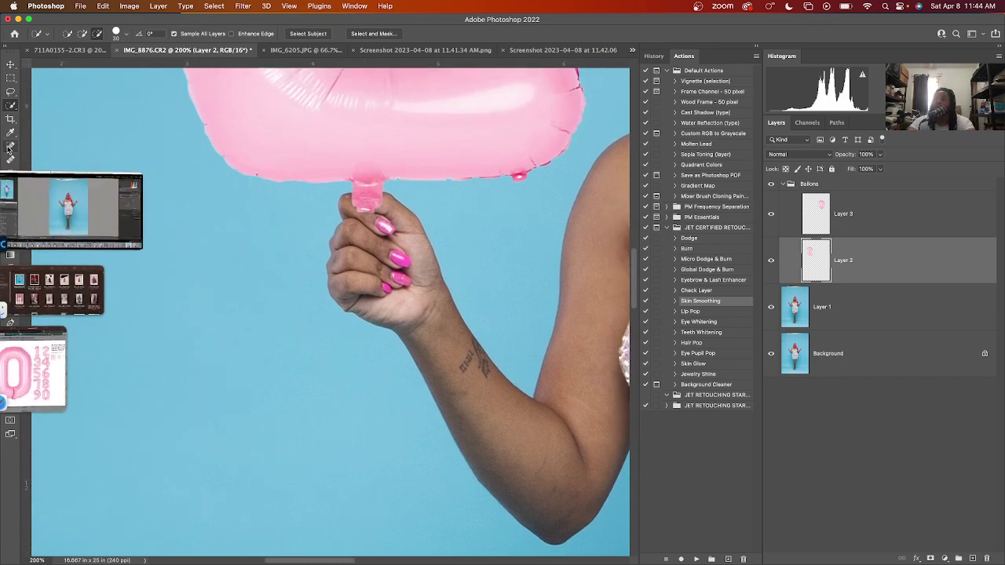
pyautogui.click(10, 105)
pyautogui.moveTo(384, 255)
pyautogui.mouseDown()
pyautogui.moveTo(341, 302)
pyautogui.moveTo(424, 302)
pyautogui.moveTo(349, 310)
pyautogui.mouseUp()
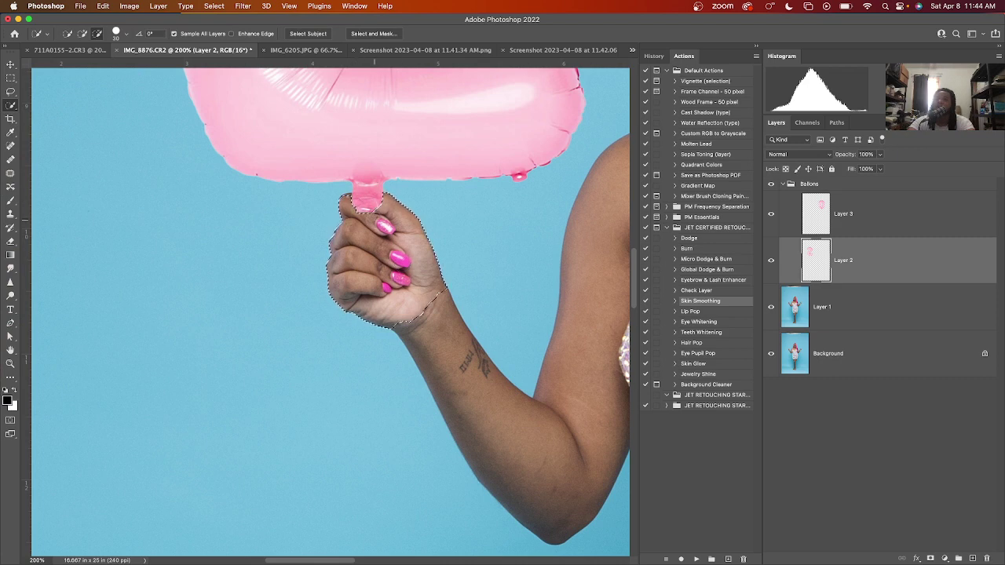
# Erase the 2 balloon's tail on Layer 2 where it overlaps her fingers.
pyautogui.click(843, 326)
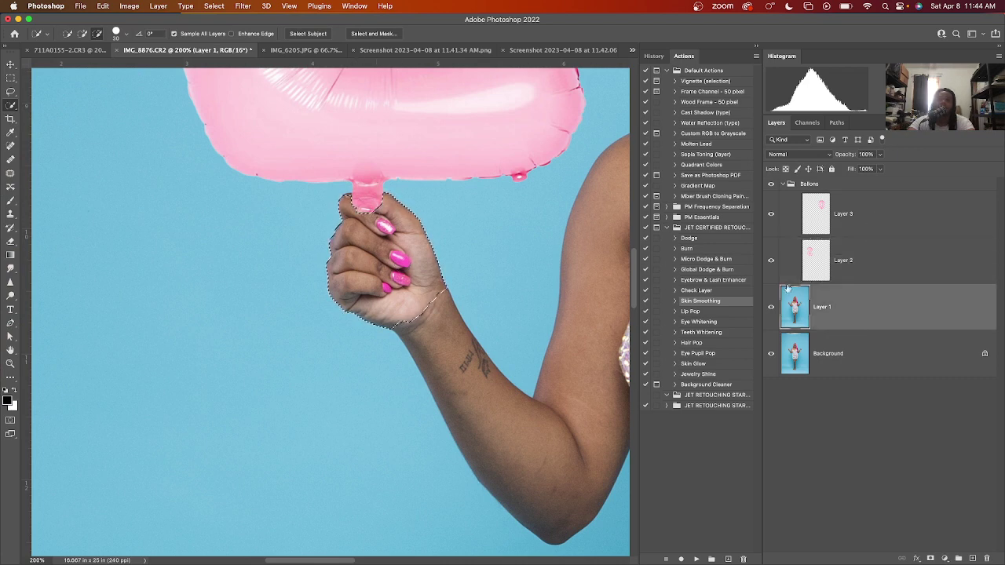
pyautogui.click(770, 184)
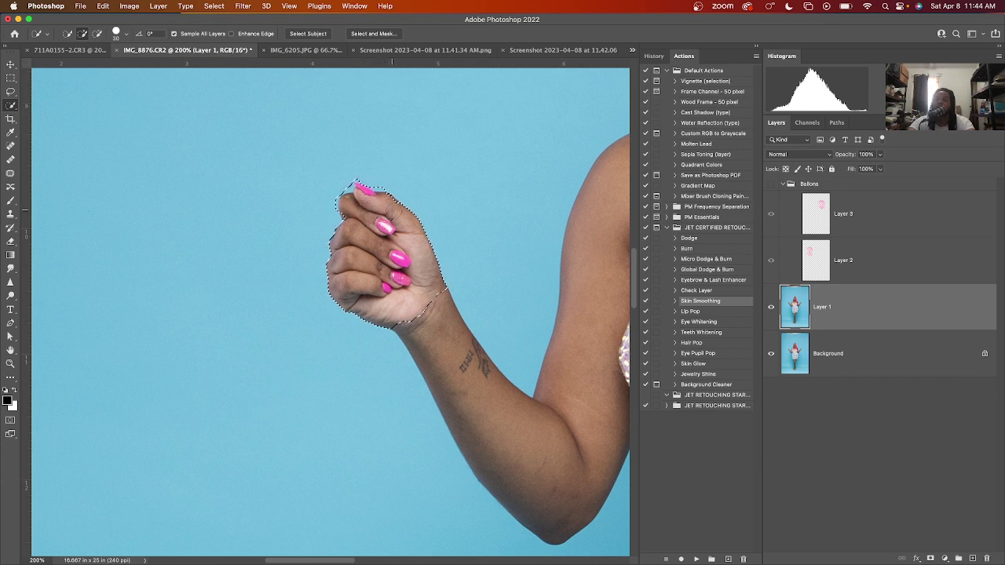
pyautogui.click(770, 185)
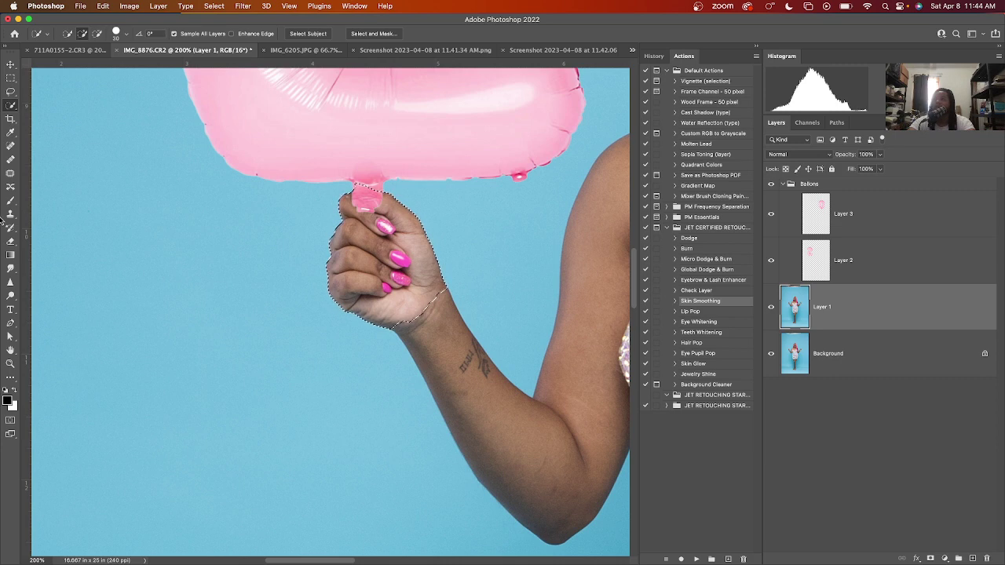
pyautogui.click(10, 241)
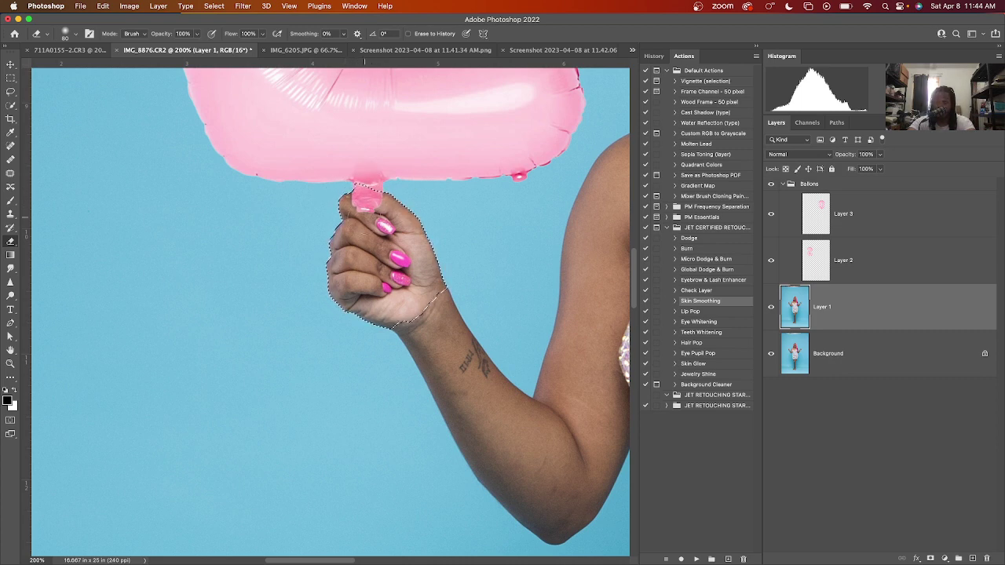
pyautogui.click(835, 265)
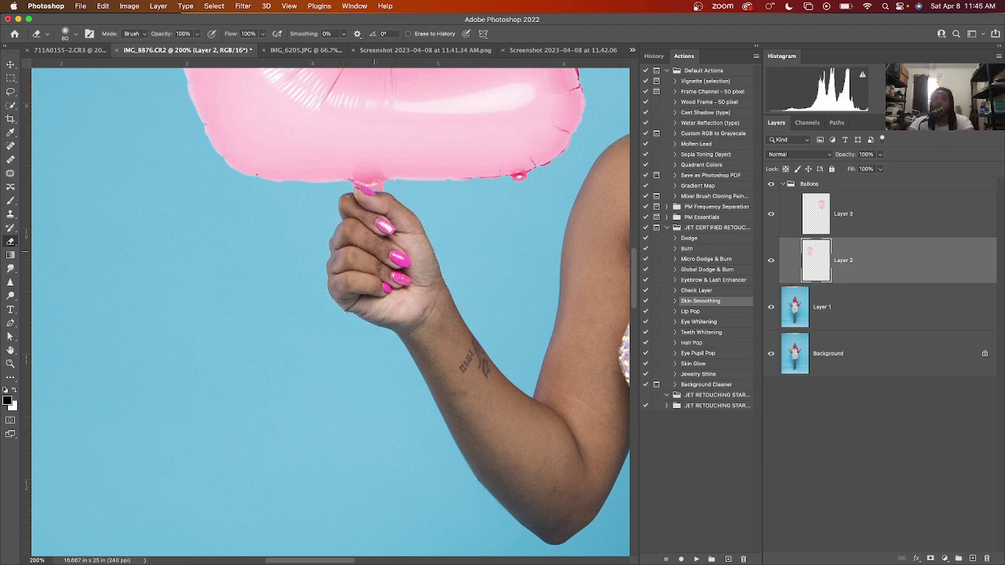
pyautogui.hscroll(10, 330, 314)
pyautogui.hscroll(-8, 375, 252)
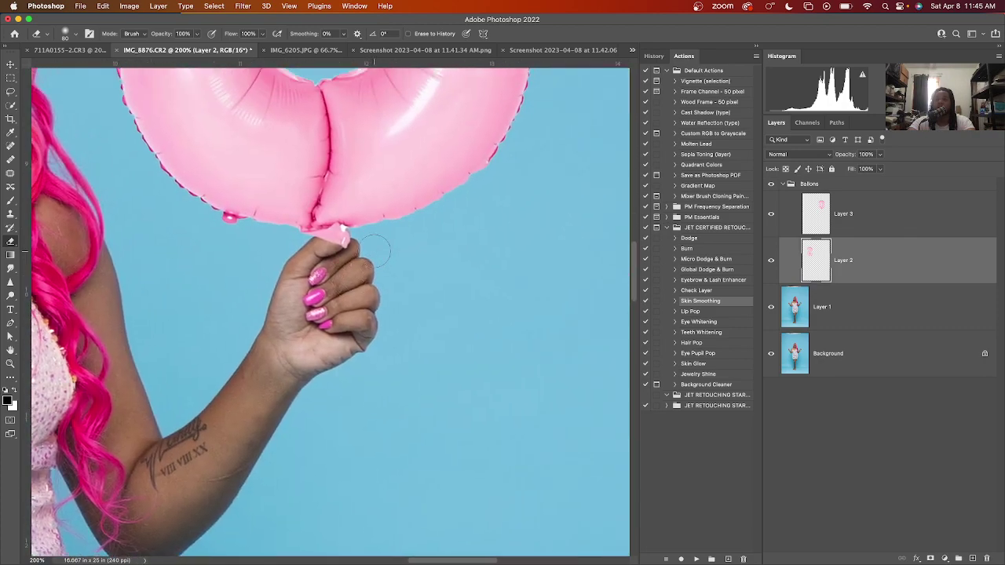
# With the balloons hidden, quick-select the hand holding the 0 balloon on Layer 1.
pyautogui.click(769, 184)
pyautogui.click(787, 308)
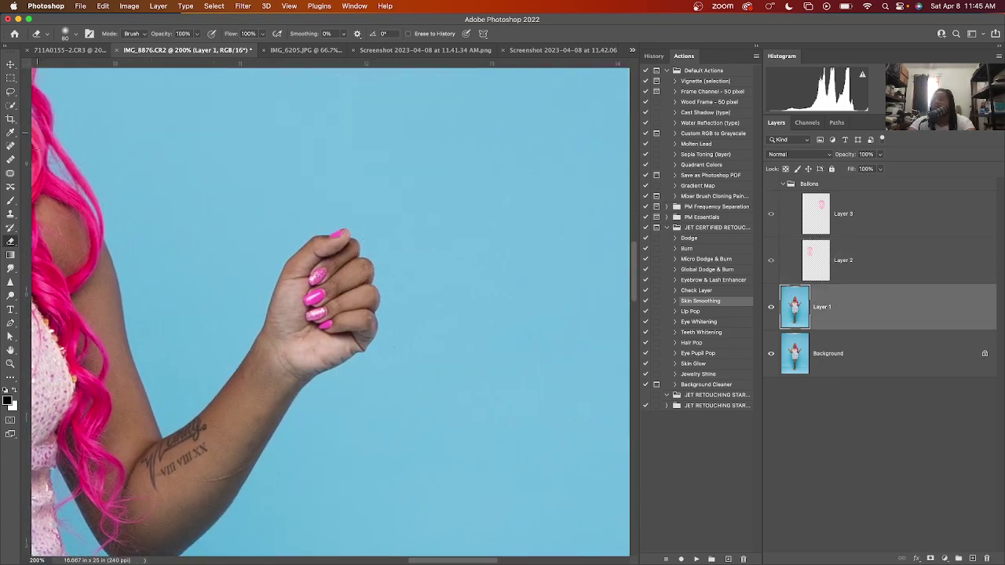
pyautogui.click(11, 106)
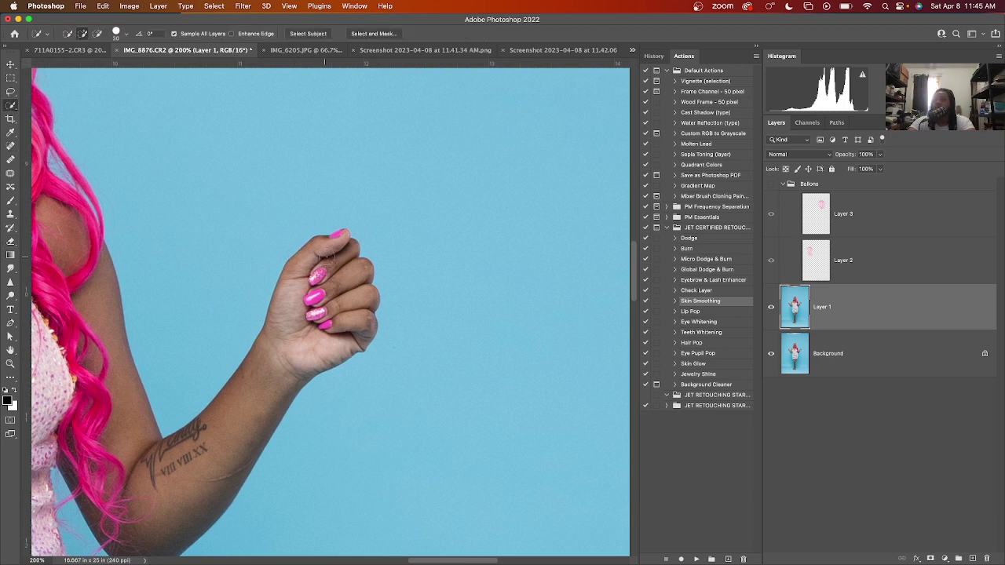
pyautogui.moveTo(326, 255)
pyautogui.mouseDown()
pyautogui.moveTo(346, 318)
pyautogui.moveTo(314, 306)
pyautogui.moveTo(363, 313)
pyautogui.mouseUp()
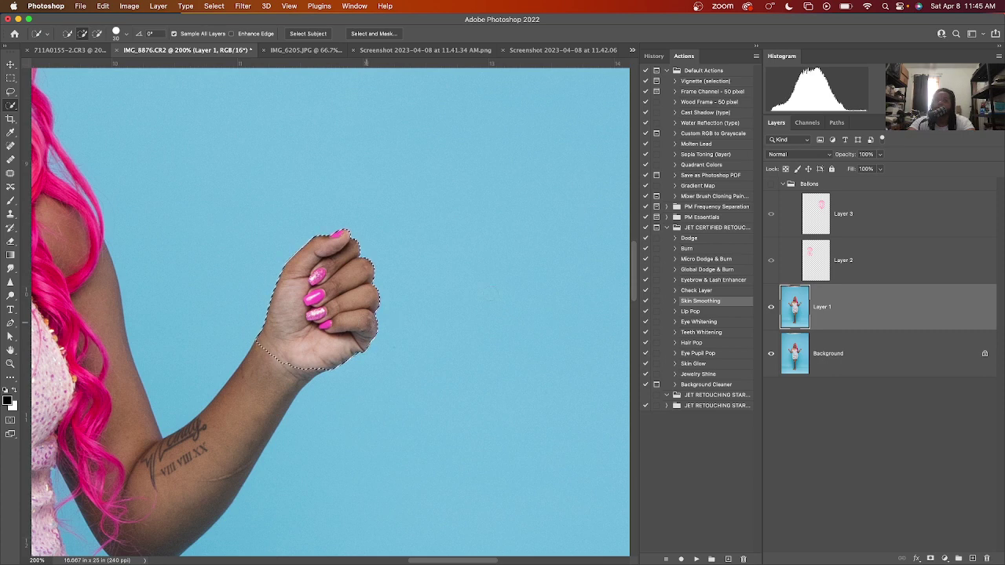
# Erase the 0 balloon's tail on Layer 3 inside the hand selection, then deselect and zoom out.
pyautogui.click(770, 184)
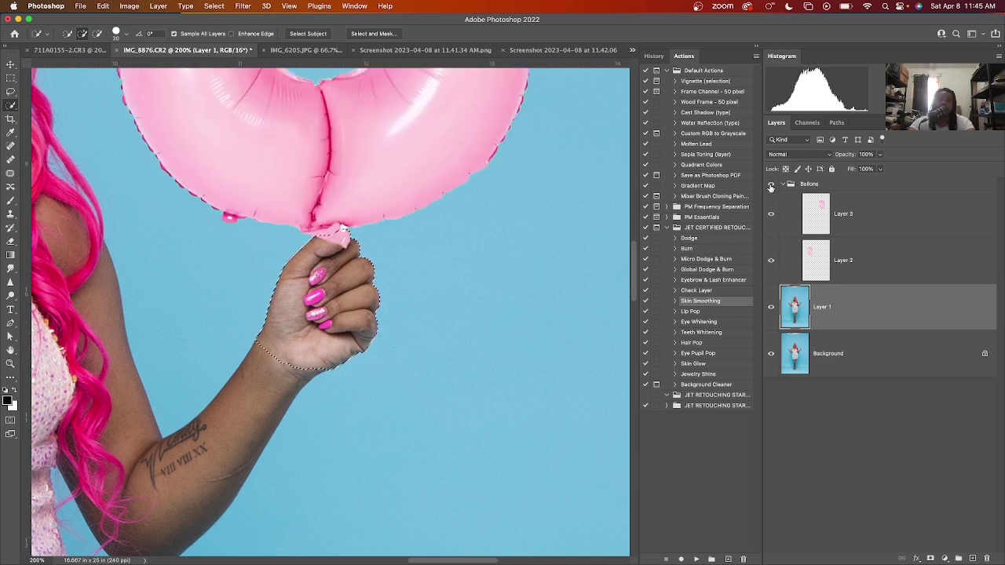
pyautogui.click(813, 225)
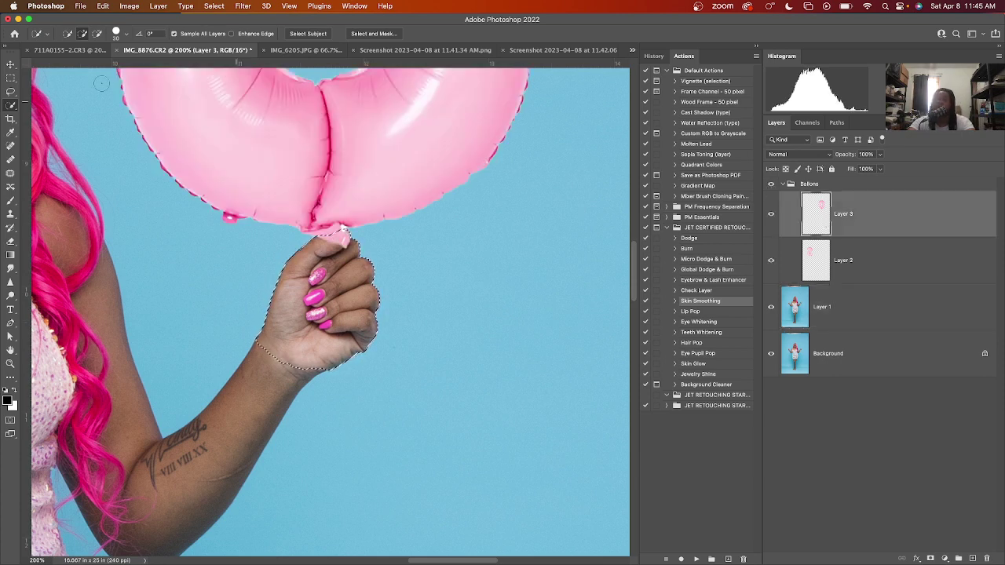
pyautogui.click(8, 241)
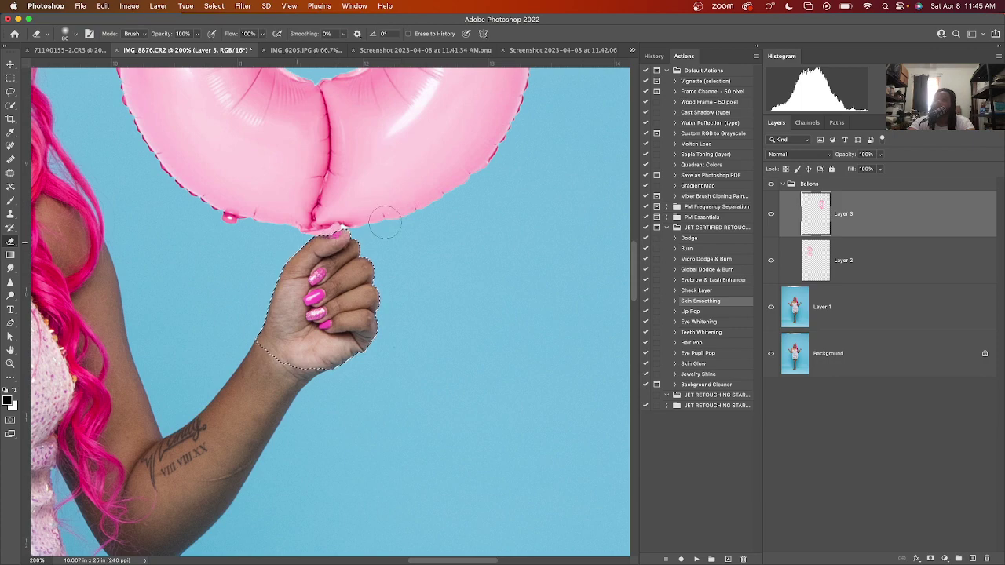
pyautogui.press('super+d')
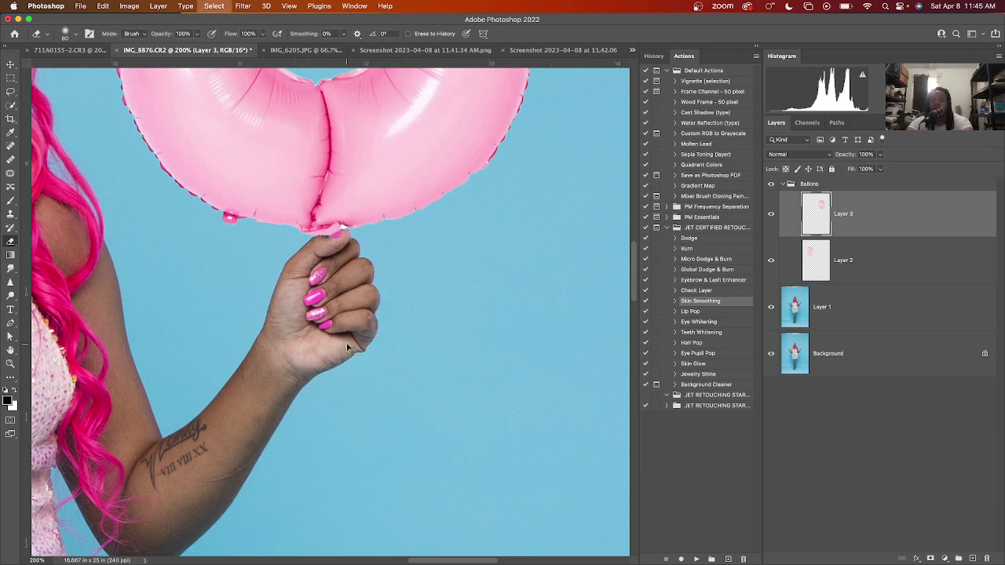
pyautogui.scroll(-6, 348, 348)
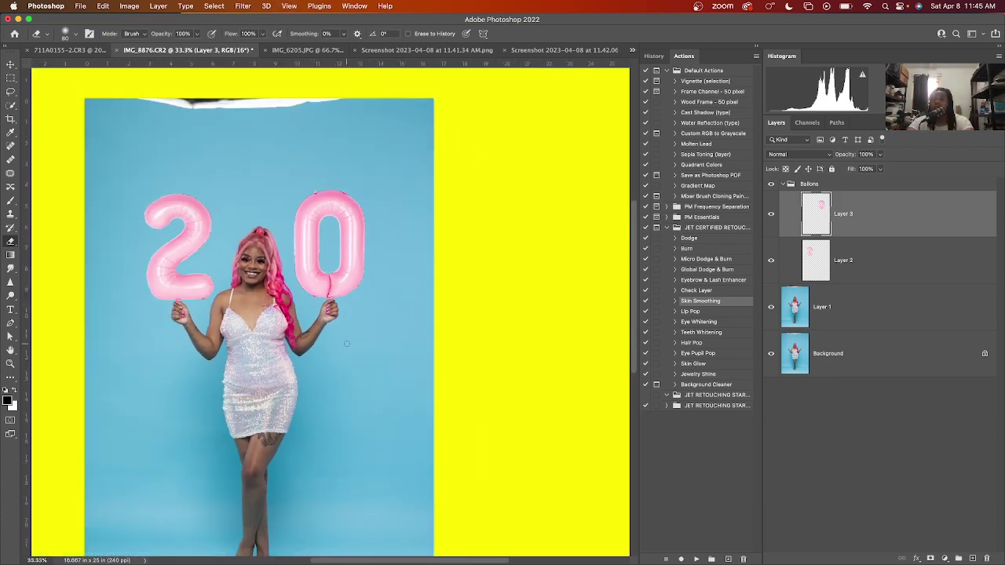
pyautogui.hscroll(-3, 346, 343)
# In Safari's Google tab, search for 'white ballon string pnf'.
pyautogui.moveTo(553, 559)
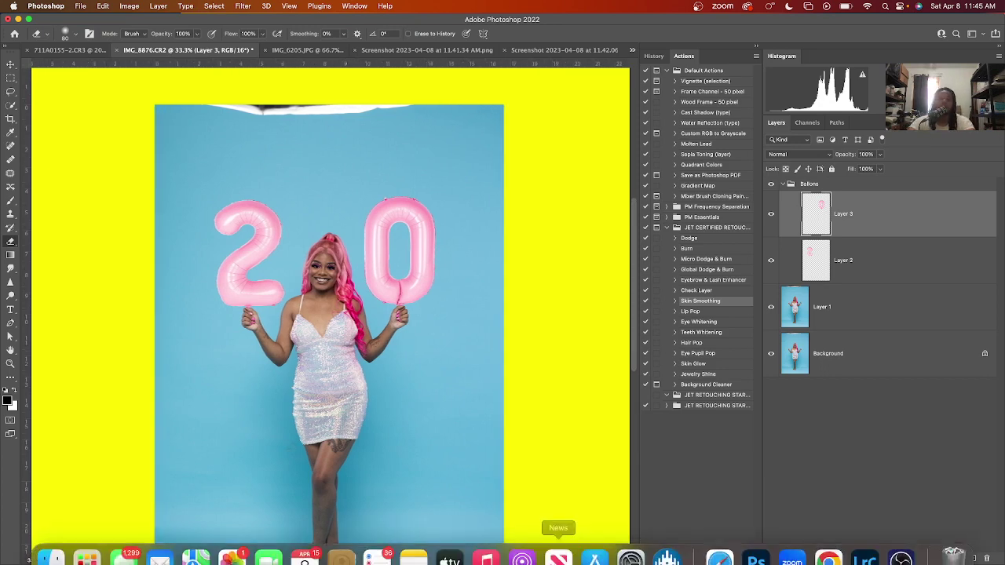
pyautogui.click(706, 553)
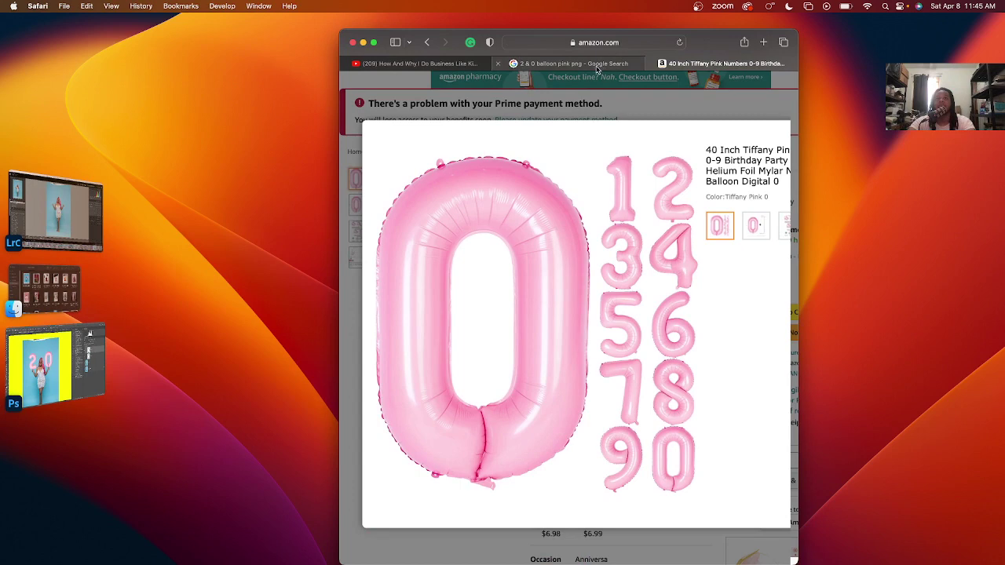
pyautogui.click(596, 63)
pyautogui.click(561, 99)
pyautogui.hotkey('alt', 'shift', 'Left')
pyautogui.press('super+a')
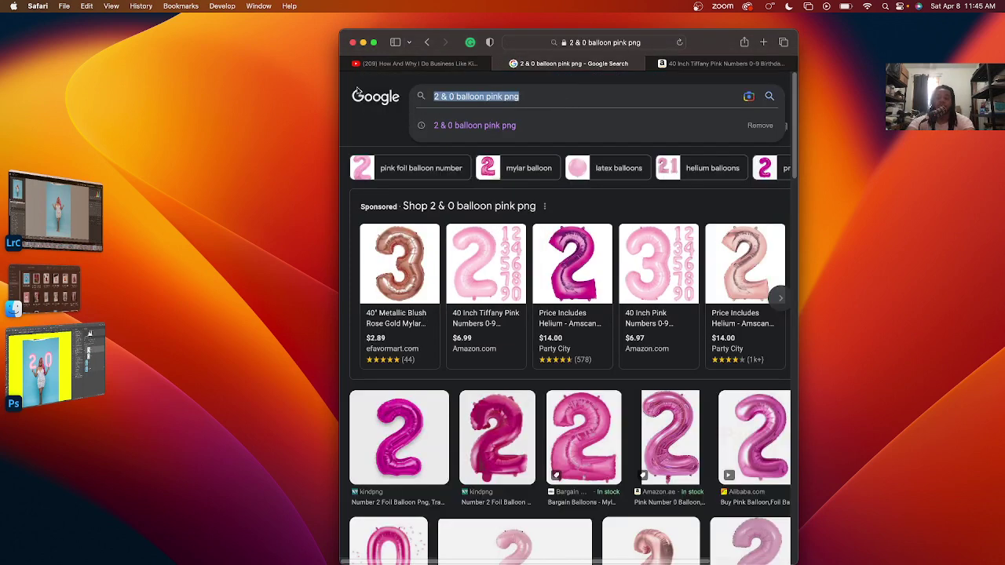
pyautogui.write('white ballon string p')
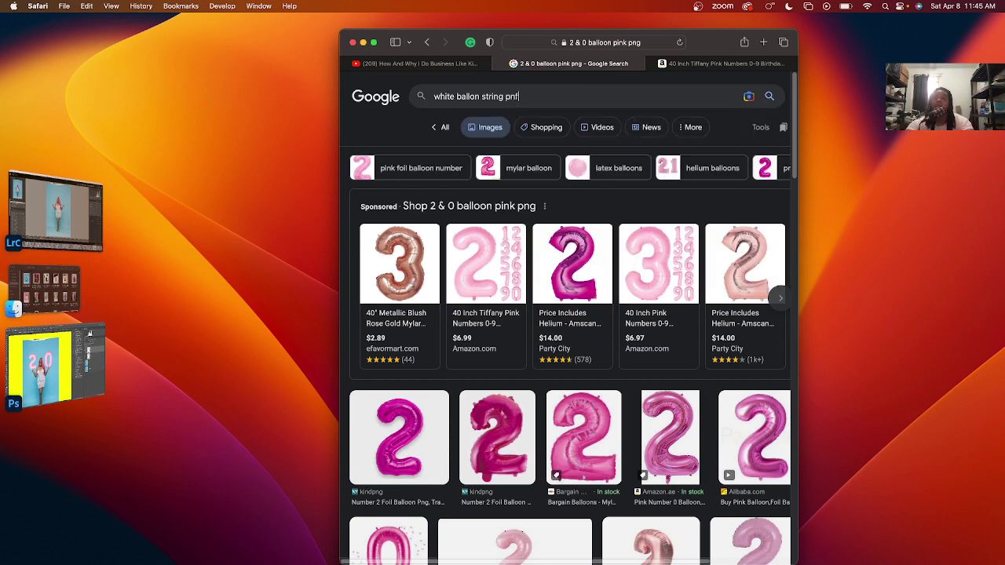
pyautogui.write('nf')
pyautogui.press('Return')
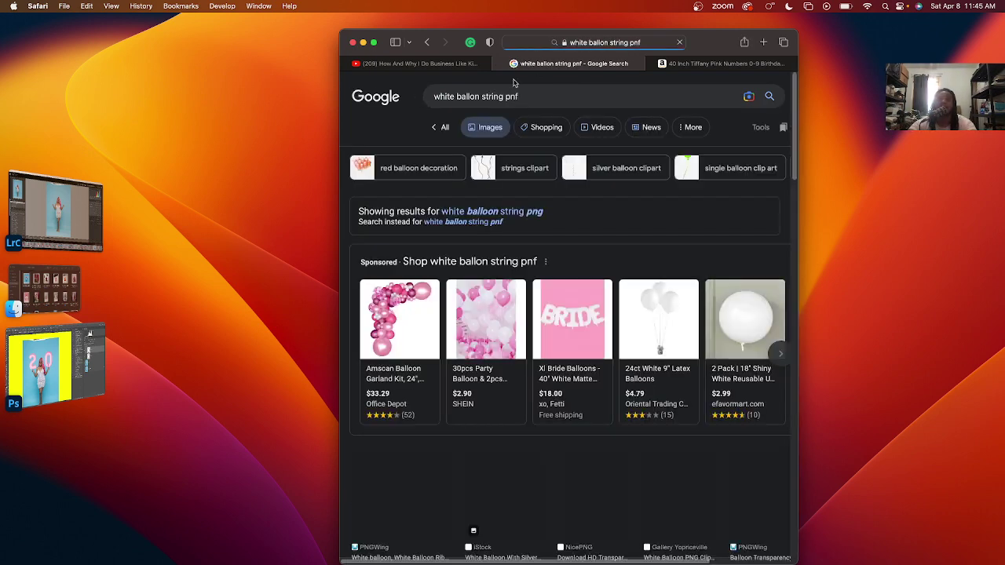
# Correct the query to 'white ballon string png', rerun it and view results full screen.
pyautogui.click(562, 93)
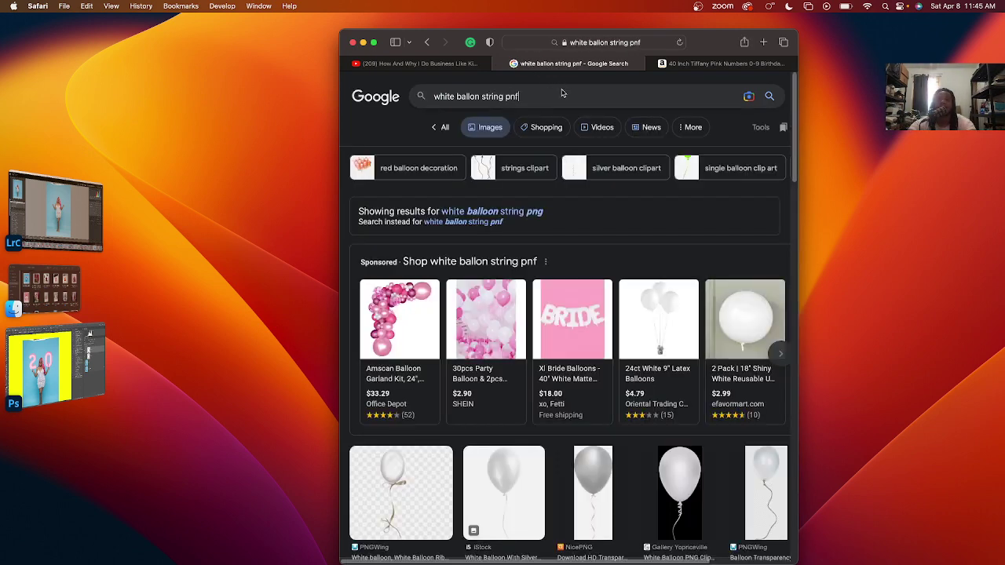
pyautogui.press('BackSpace')
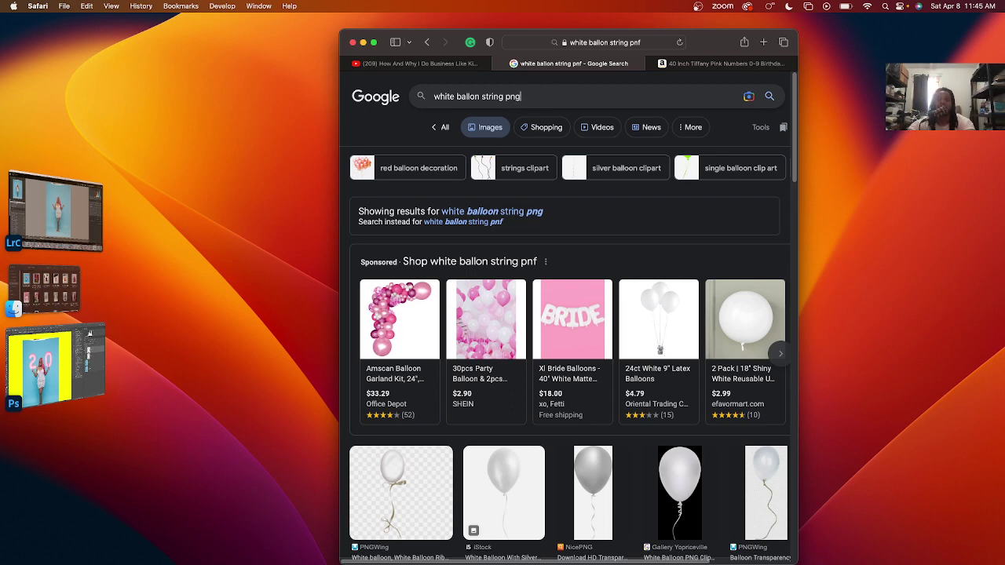
pyautogui.press('Return')
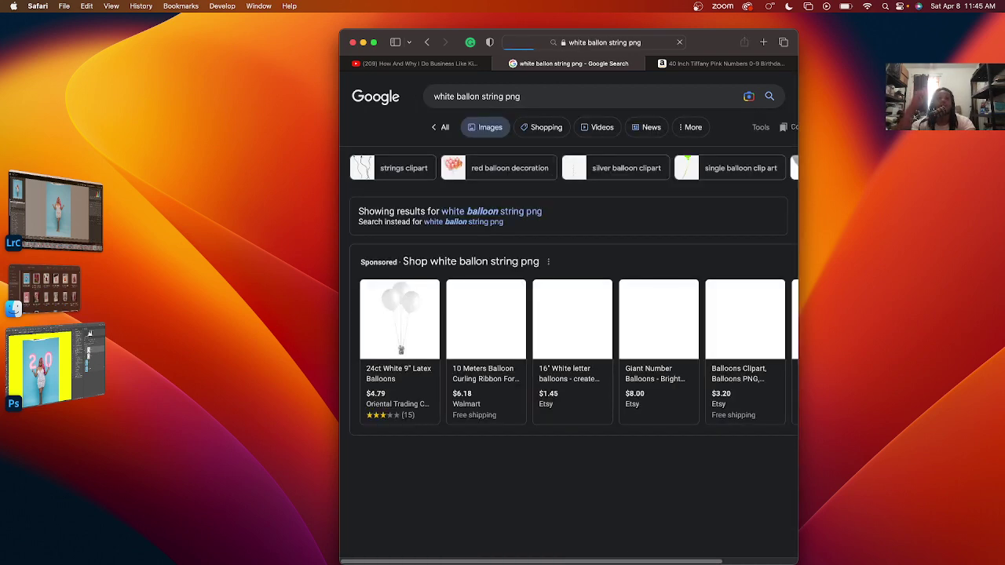
pyautogui.scroll(-10, 503, 333)
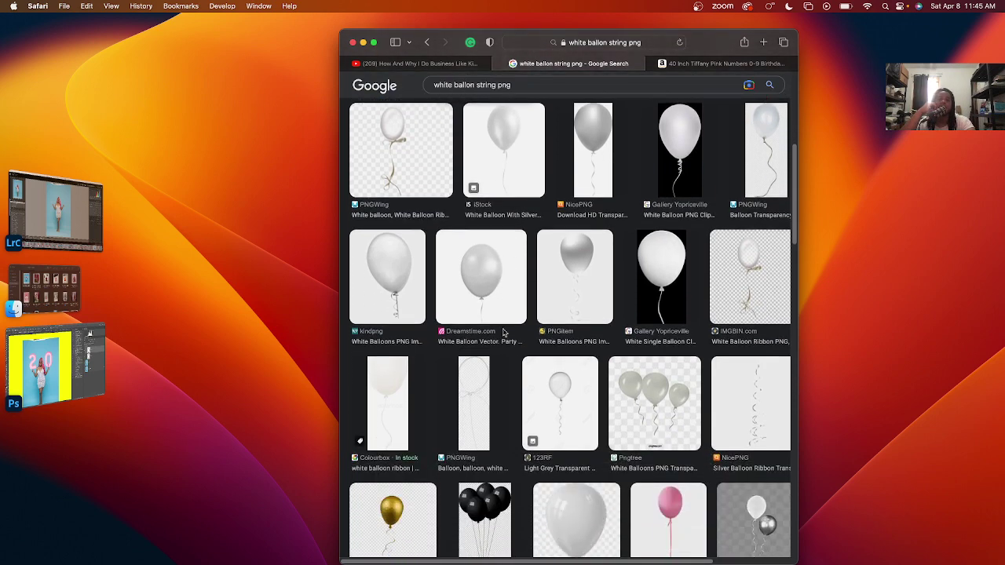
pyautogui.scroll(-1, 503, 333)
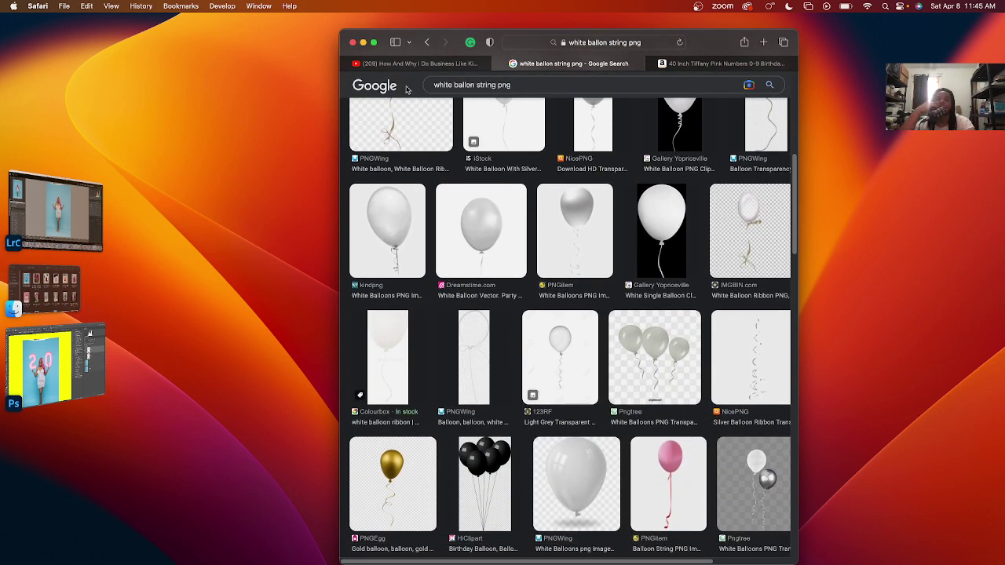
pyautogui.click(374, 42)
# Scroll through the image results and preview the Silver Balloon Ribbon image.
pyautogui.scroll(-10, 408, 262)
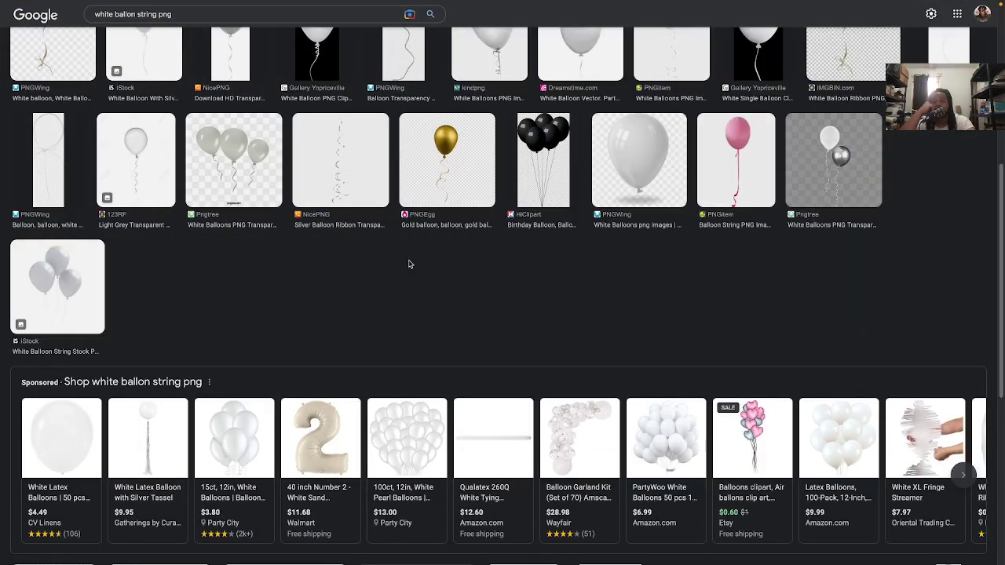
pyautogui.scroll(-10, 408, 264)
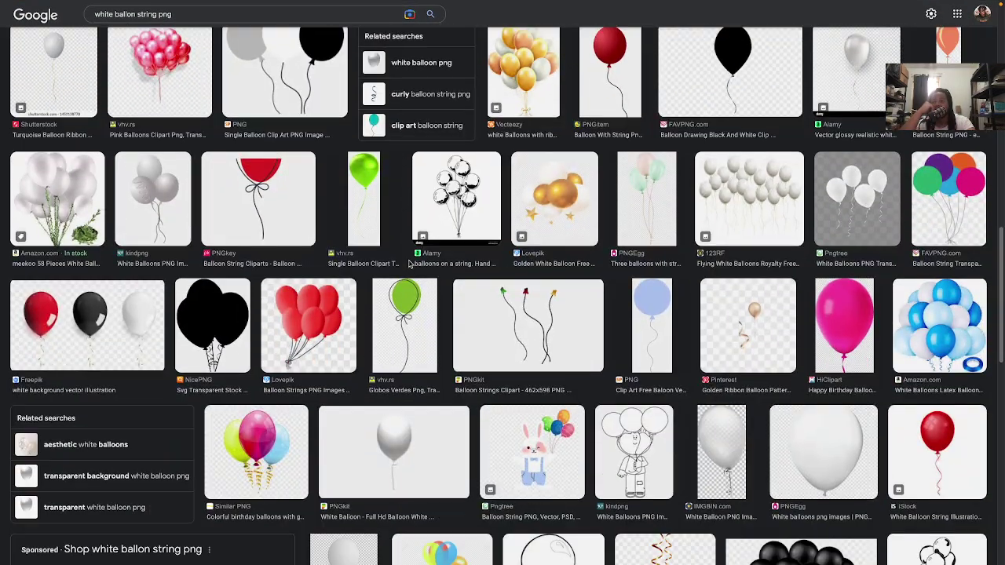
pyautogui.scroll(-5, 409, 264)
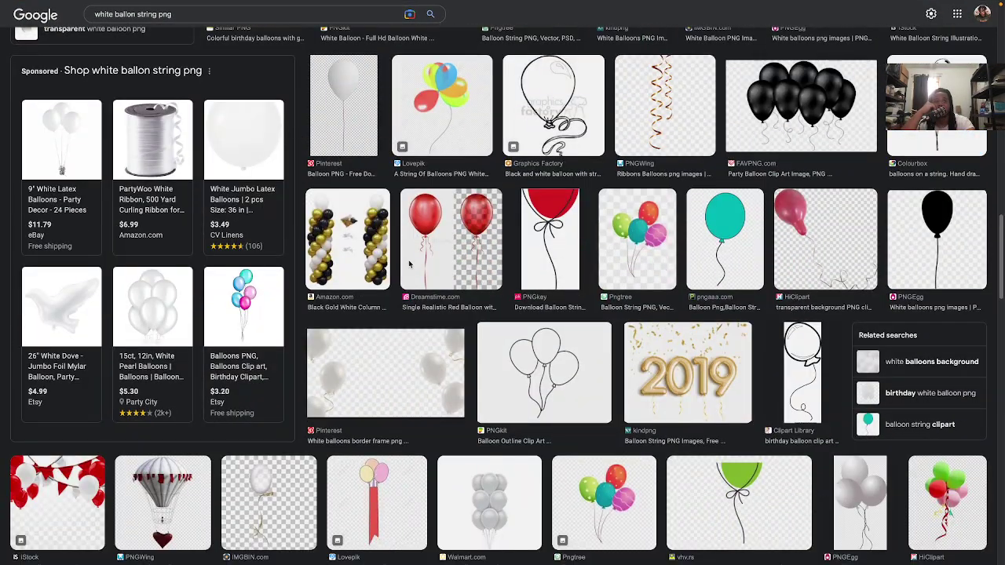
pyautogui.scroll(-15, 409, 265)
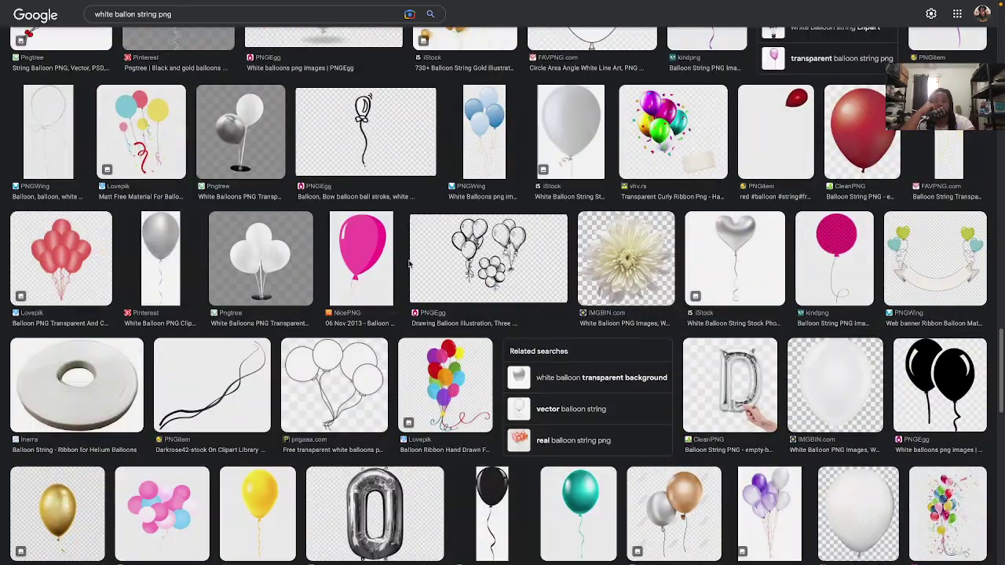
pyautogui.scroll(-6, 409, 264)
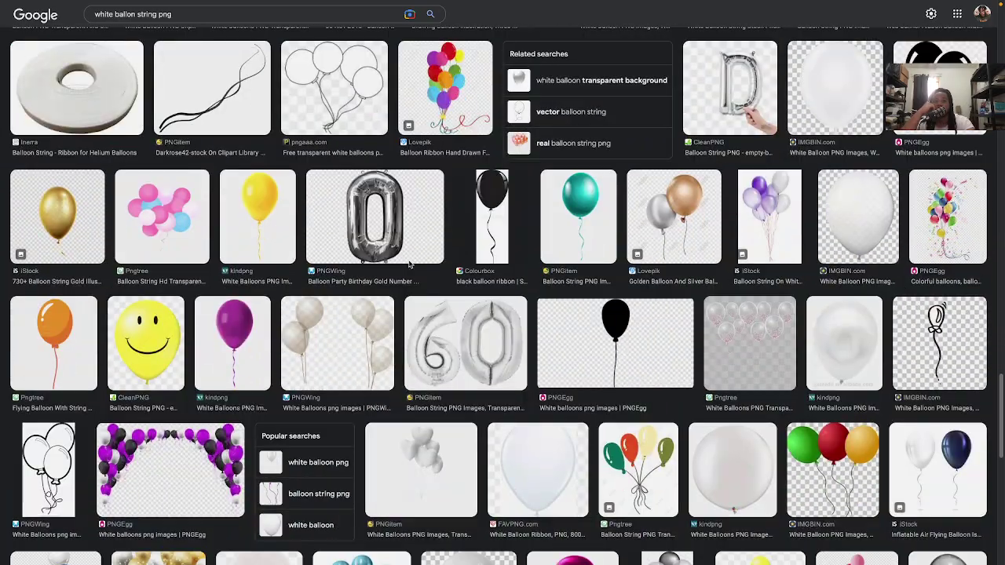
pyautogui.scroll(-6, 409, 264)
pyautogui.scroll(-6, 408, 265)
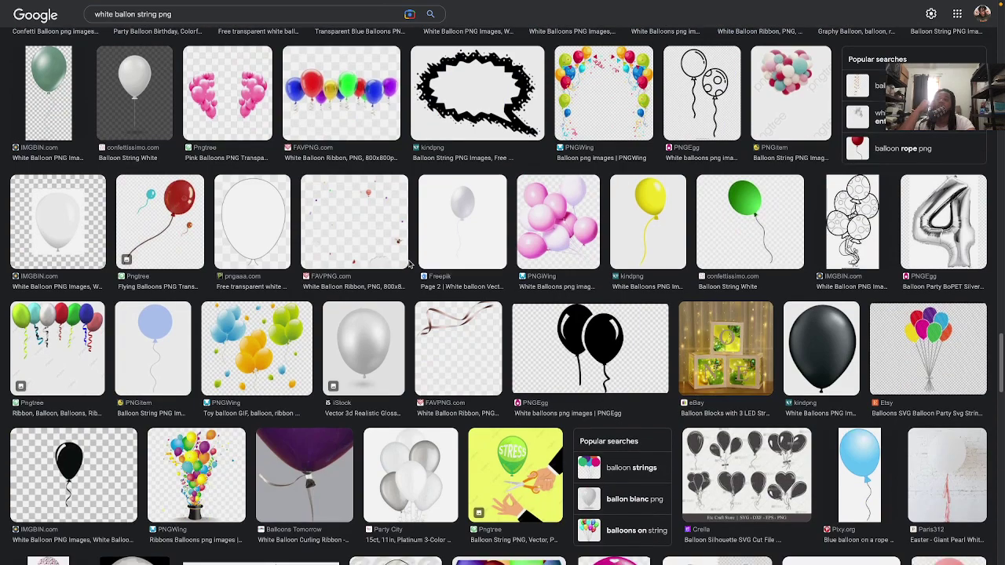
pyautogui.scroll(-5, 409, 265)
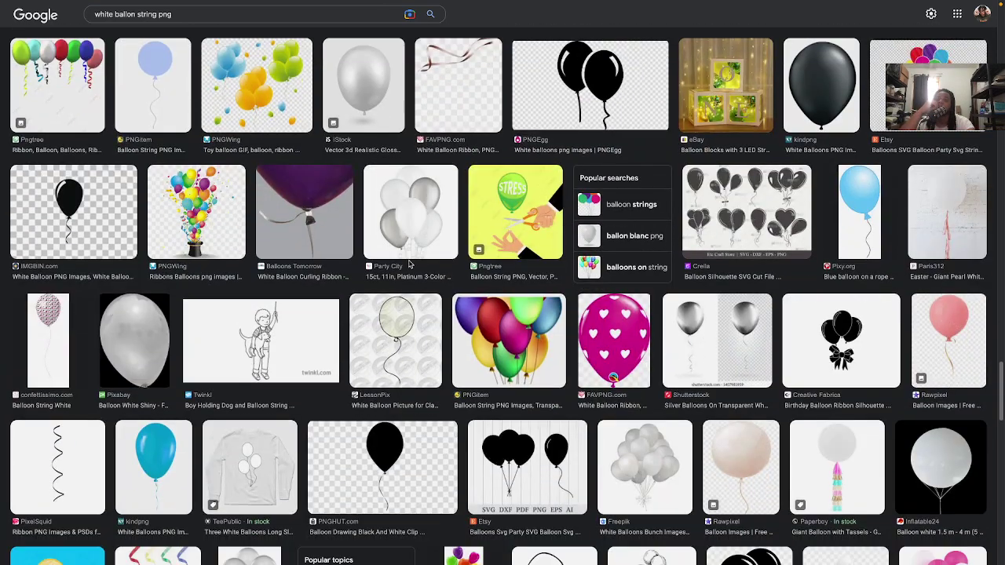
pyautogui.scroll(-4, 408, 265)
pyautogui.scroll(-6, 409, 265)
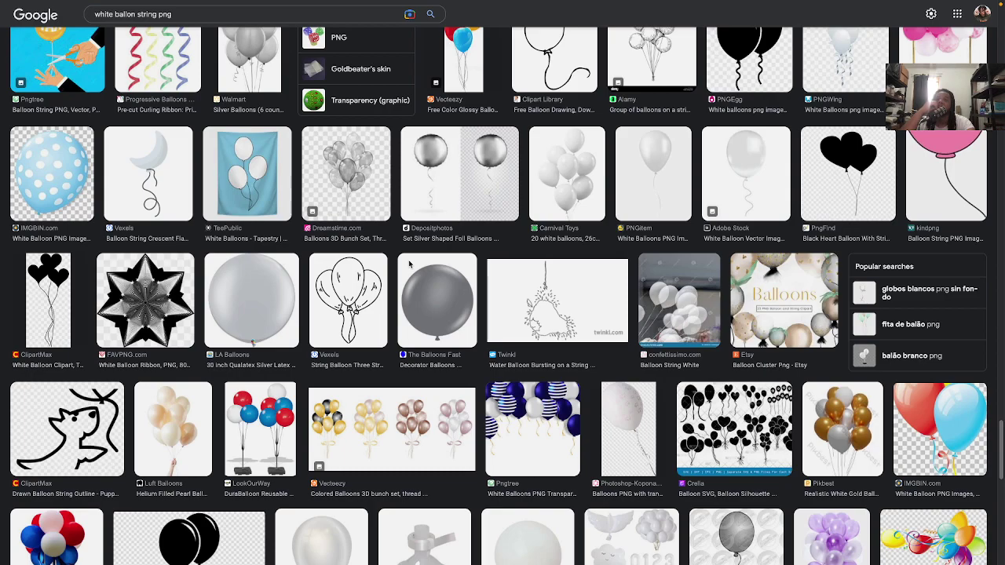
pyautogui.scroll(20, 409, 264)
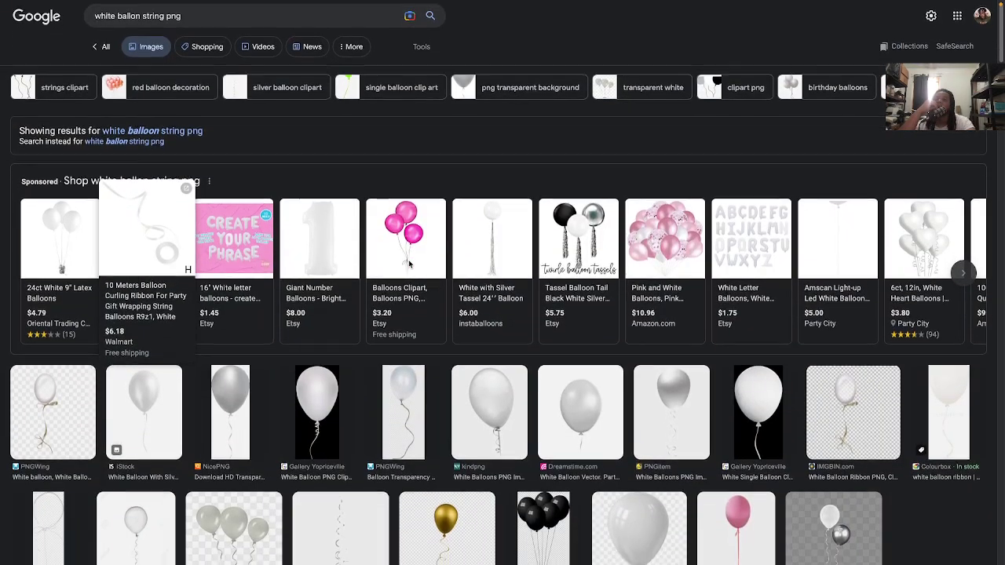
pyautogui.scroll(-5, 409, 264)
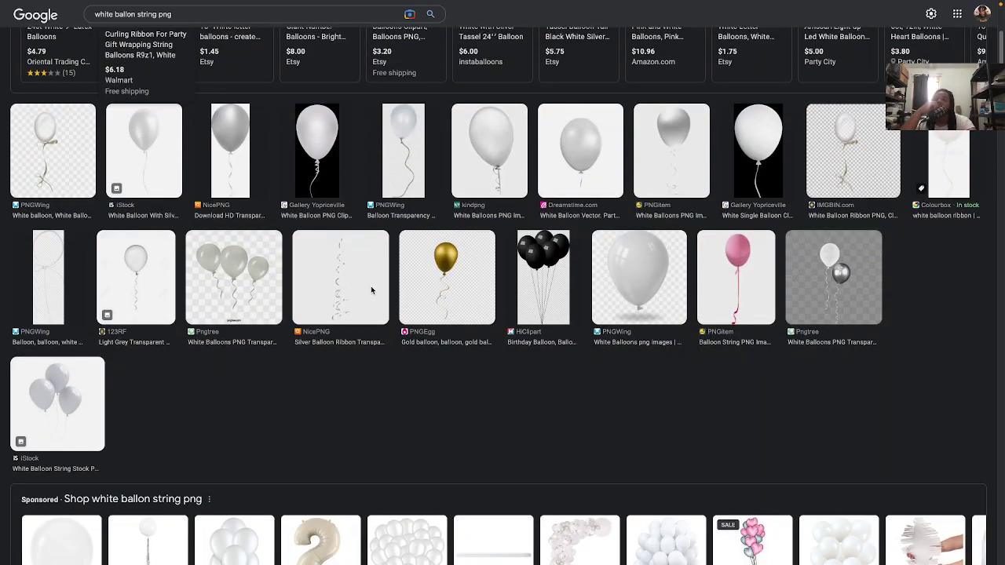
pyautogui.click(371, 290)
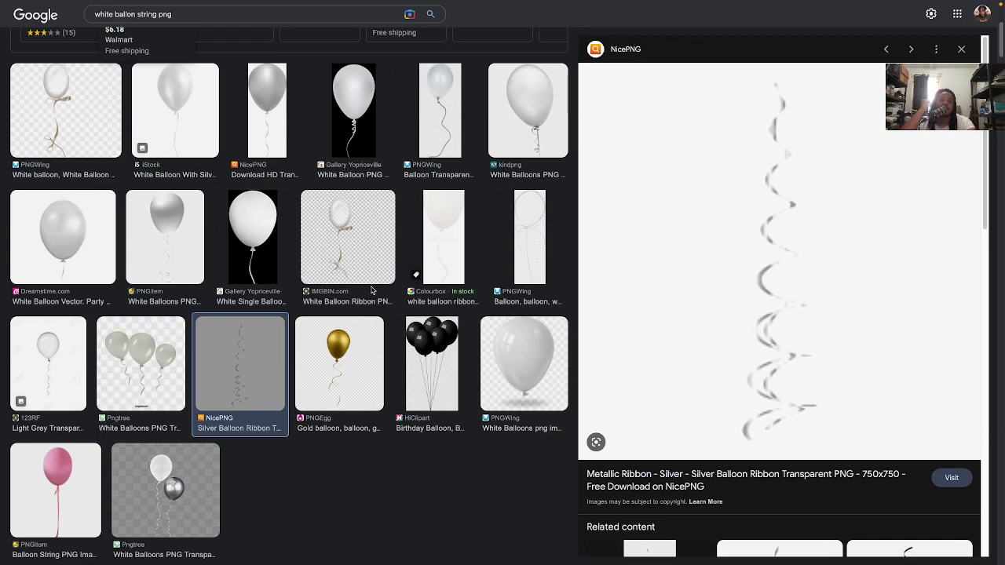
# Visit the NicePNG source site, then go back from its privacy warning to the results.
pyautogui.click(781, 212)
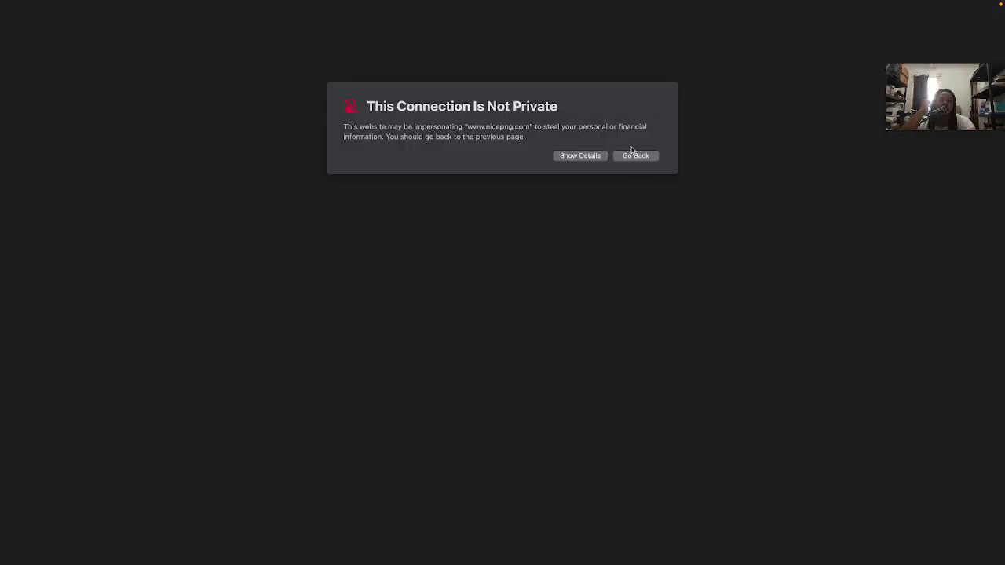
pyautogui.moveTo(617, 4)
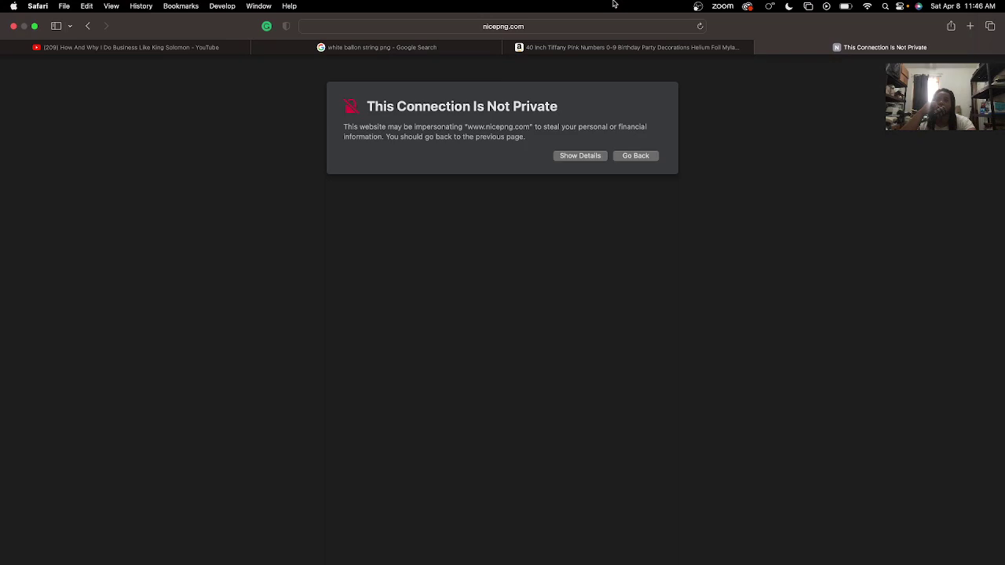
pyautogui.click(90, 25)
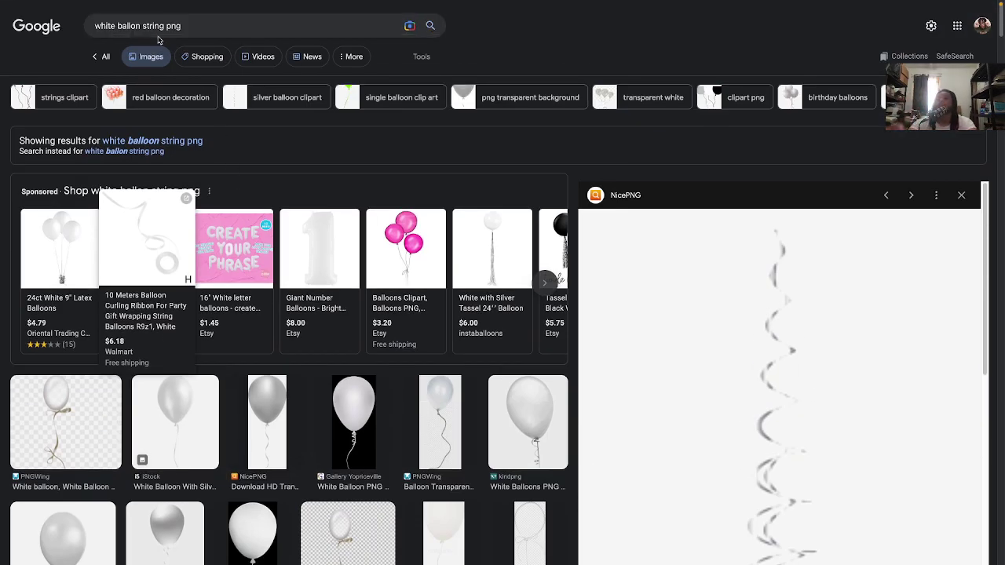
# Change 'white' to 'silver' in the query and preview the ACI Wholesale silver curling ribbon.
pyautogui.click(118, 29)
pyautogui.doubleClick(109, 26)
pyautogui.write('silv')
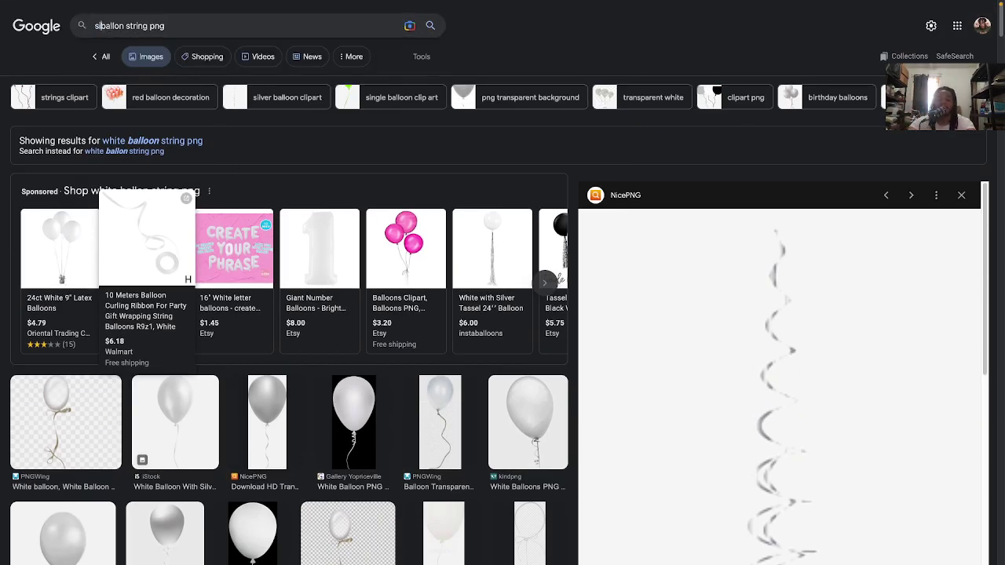
pyautogui.write('er')
pyautogui.press('Return')
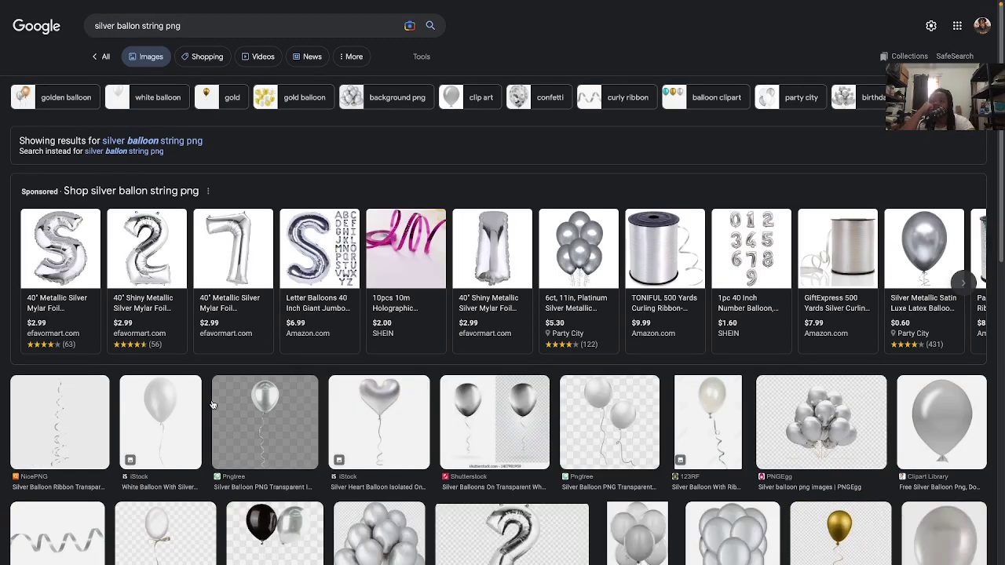
pyautogui.scroll(-3, 211, 404)
pyautogui.scroll(-1, 212, 404)
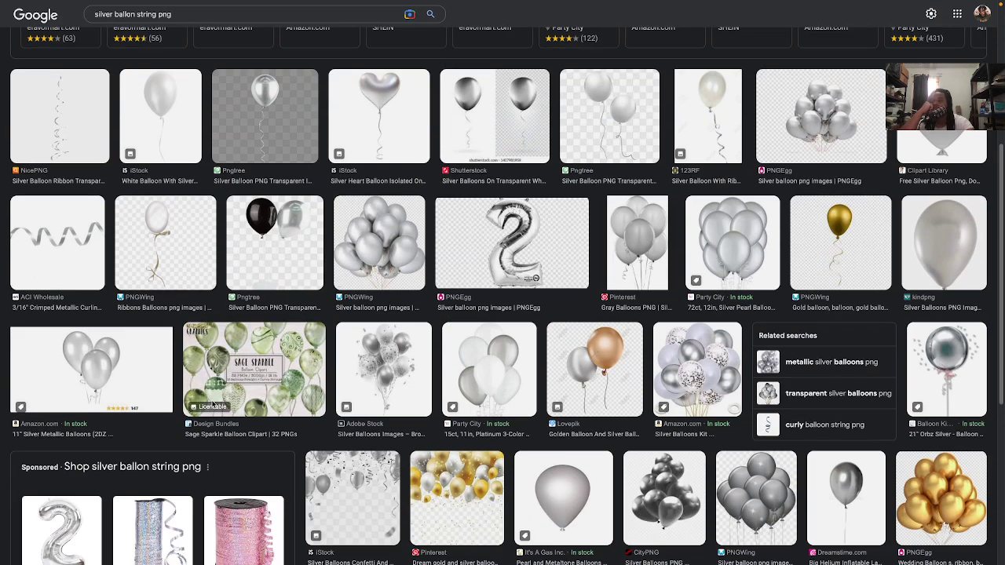
pyautogui.click(87, 267)
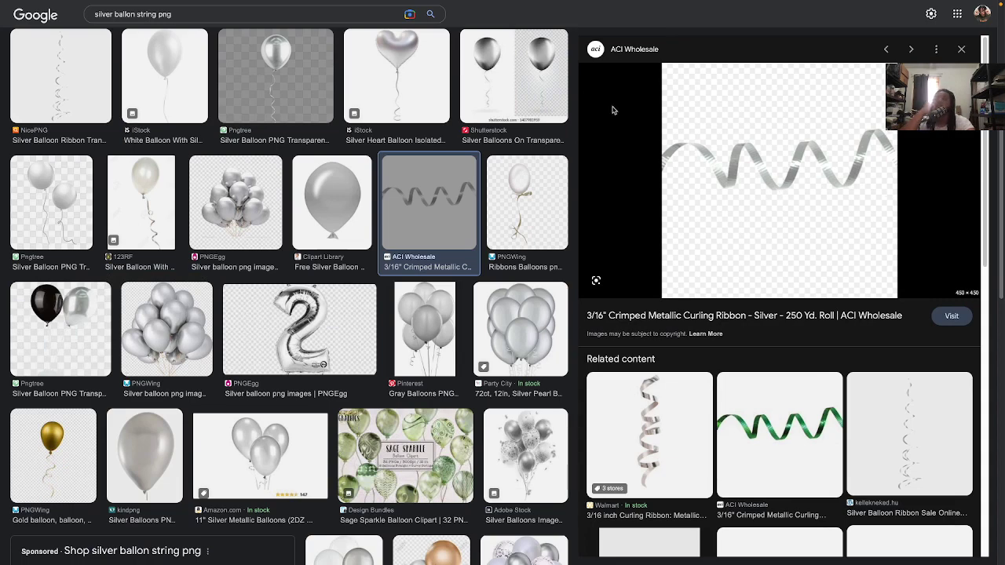
# Exit the browser's full screen and bring Photoshop to the front.
pyautogui.moveTo(227, 4)
pyautogui.click(34, 27)
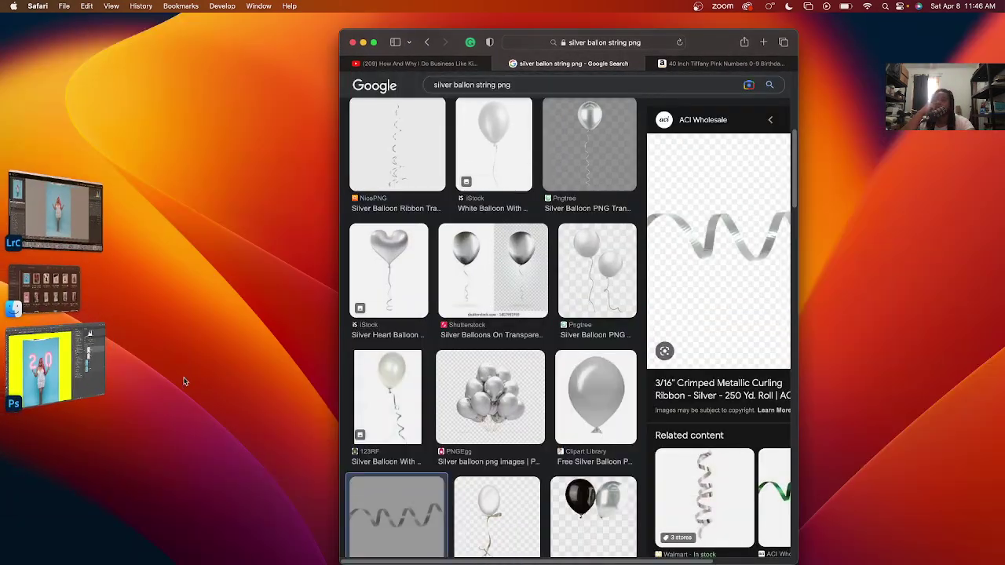
pyautogui.click(94, 368)
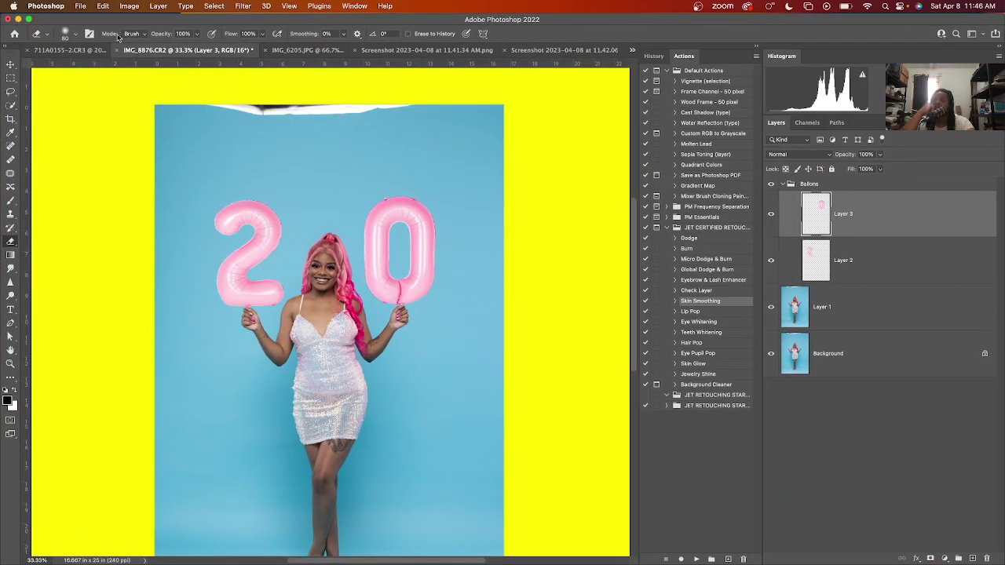
# Drag the ACI Wholesale silver ribbon from Safari into the photo, accepting the profile conversion.
pyautogui.click(34, 20)
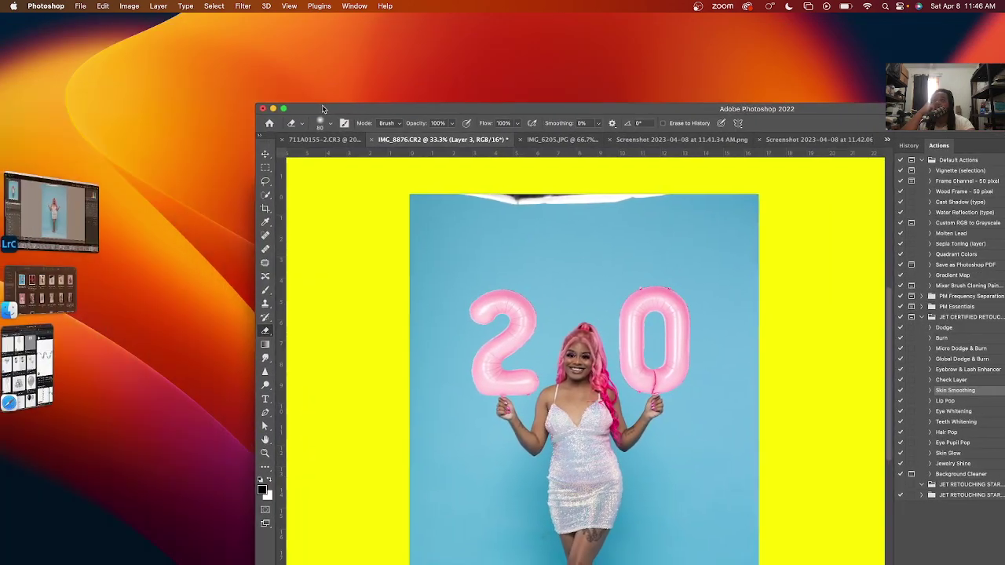
pyautogui.moveTo(322, 109); pyautogui.dragTo(352, 93)
pyautogui.click(41, 363)
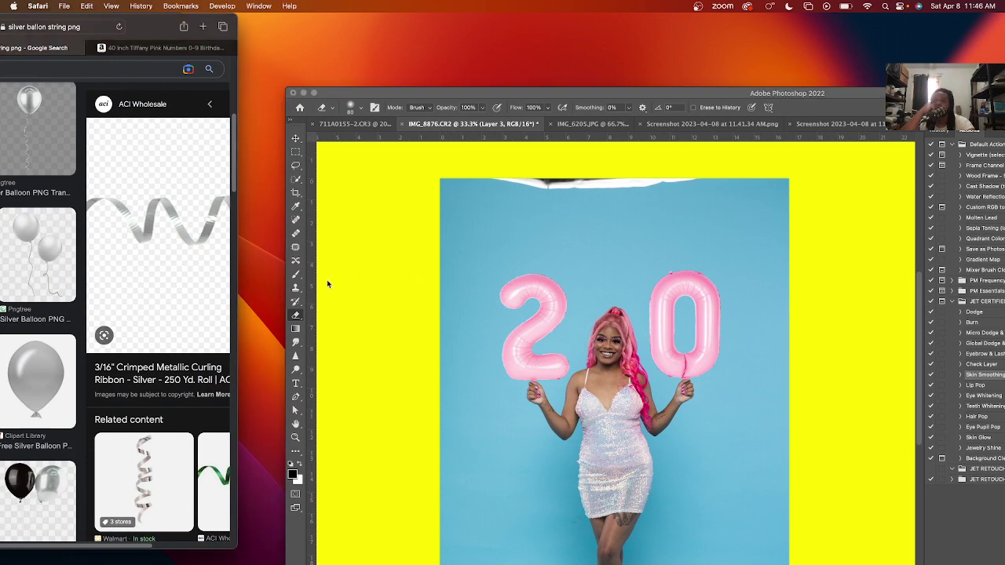
pyautogui.moveTo(183, 226); pyautogui.dragTo(557, 285)
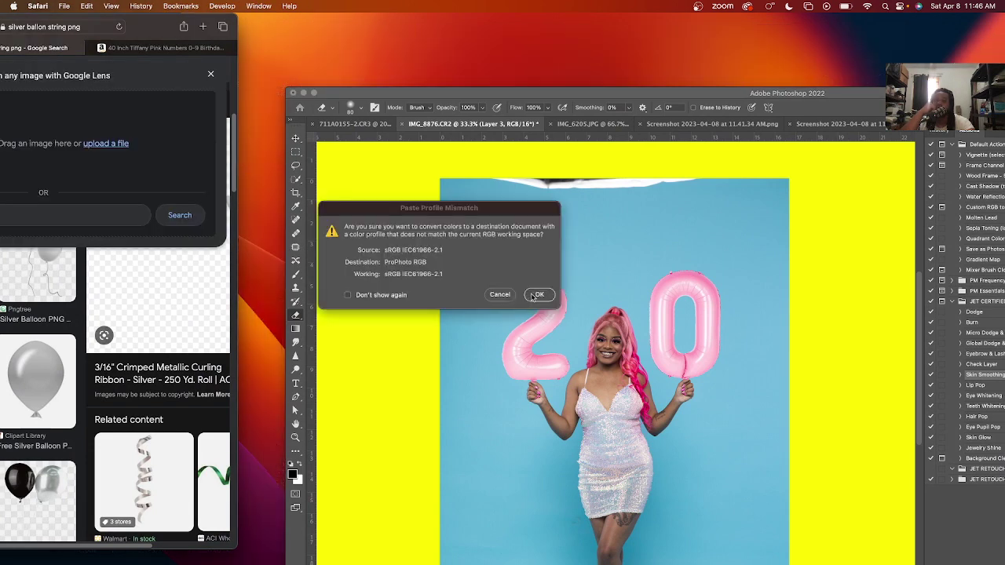
pyautogui.click(538, 295)
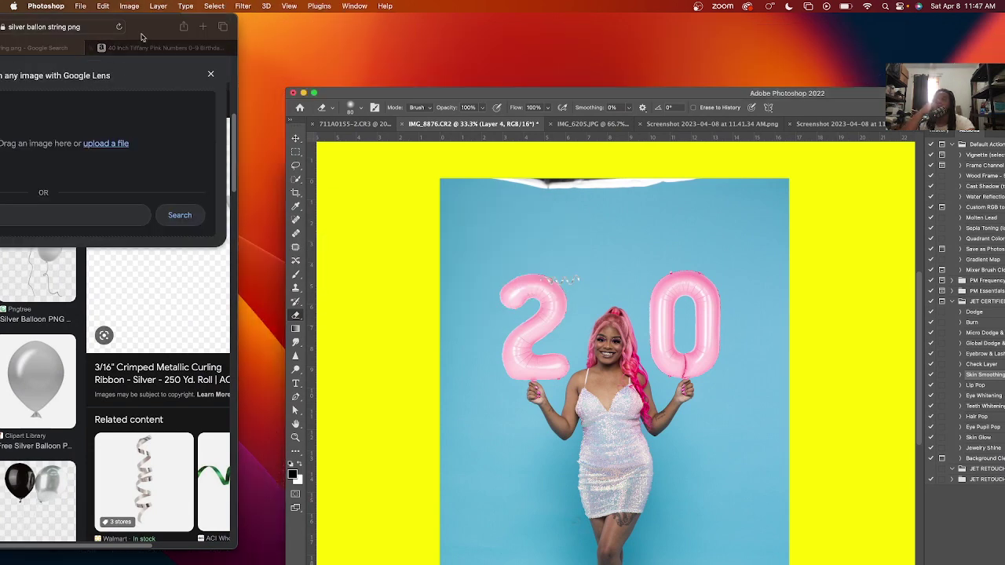
pyautogui.moveTo(152, 23); pyautogui.dragTo(326, 27)
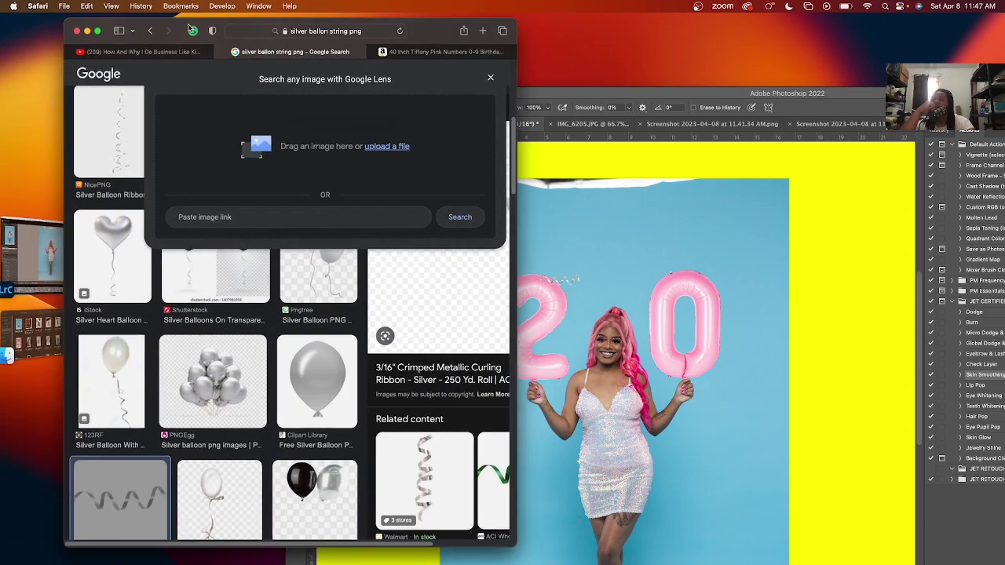
pyautogui.click(91, 27)
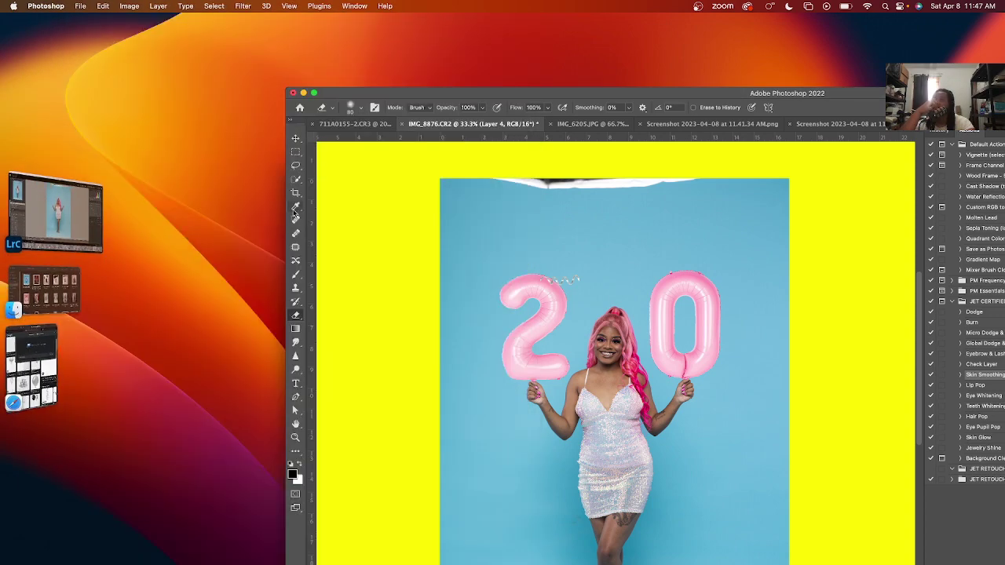
# Free-transform the Layer 4 ribbon, rotating it vertical and stretching it below the 2.
pyautogui.click(314, 92)
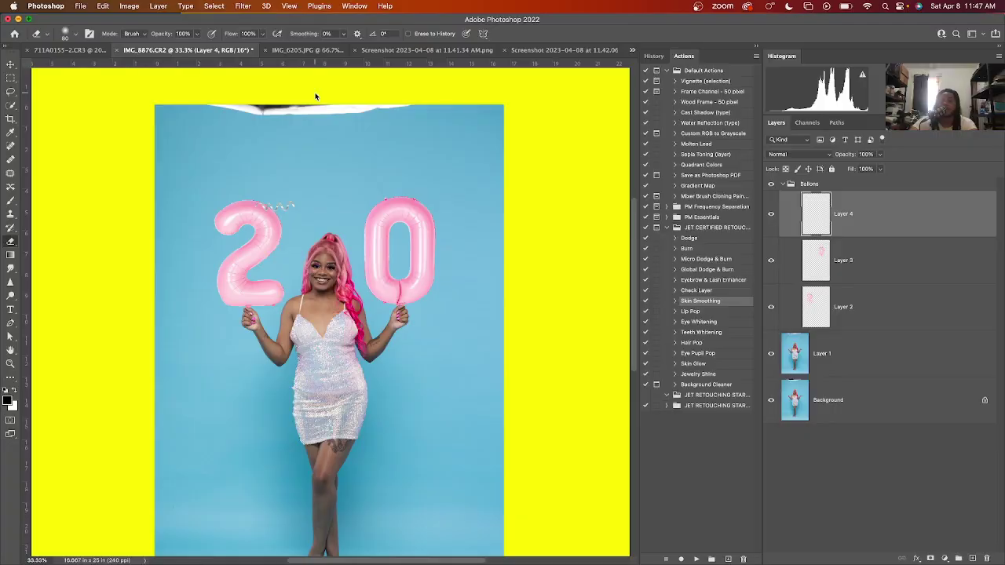
pyautogui.press('super+t')
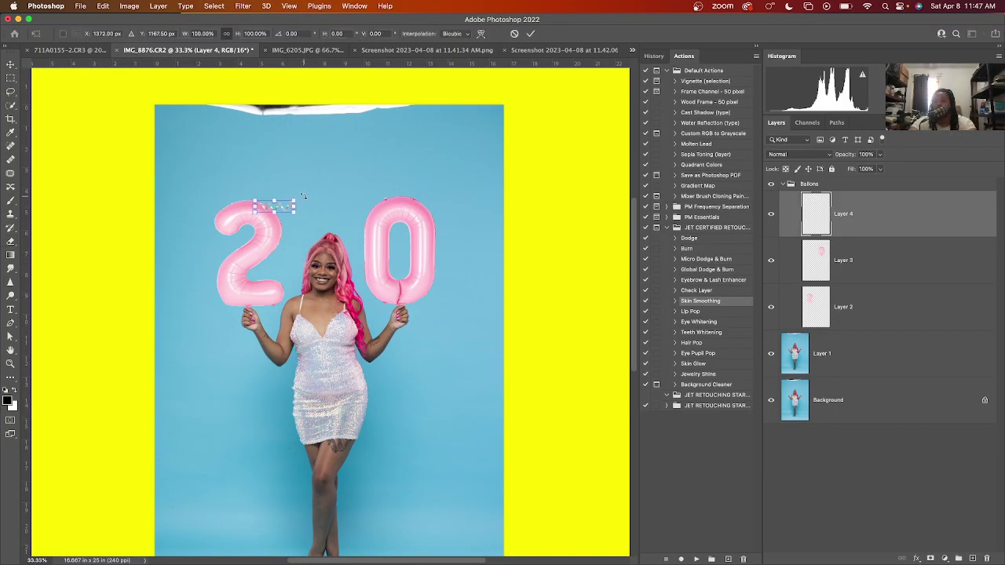
pyautogui.moveTo(302, 196); pyautogui.dragTo(251, 141)
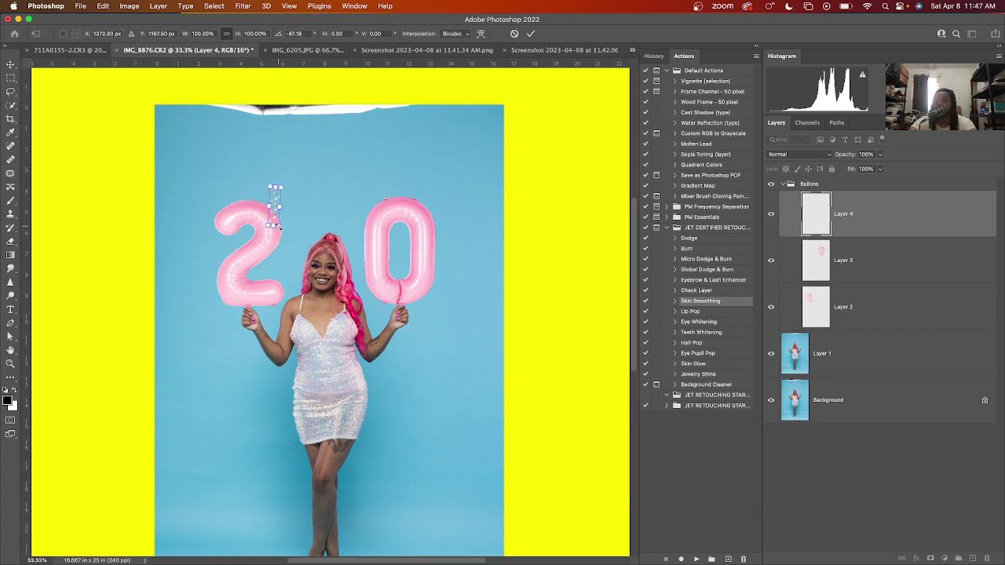
pyautogui.moveTo(276, 226); pyautogui.dragTo(245, 346)
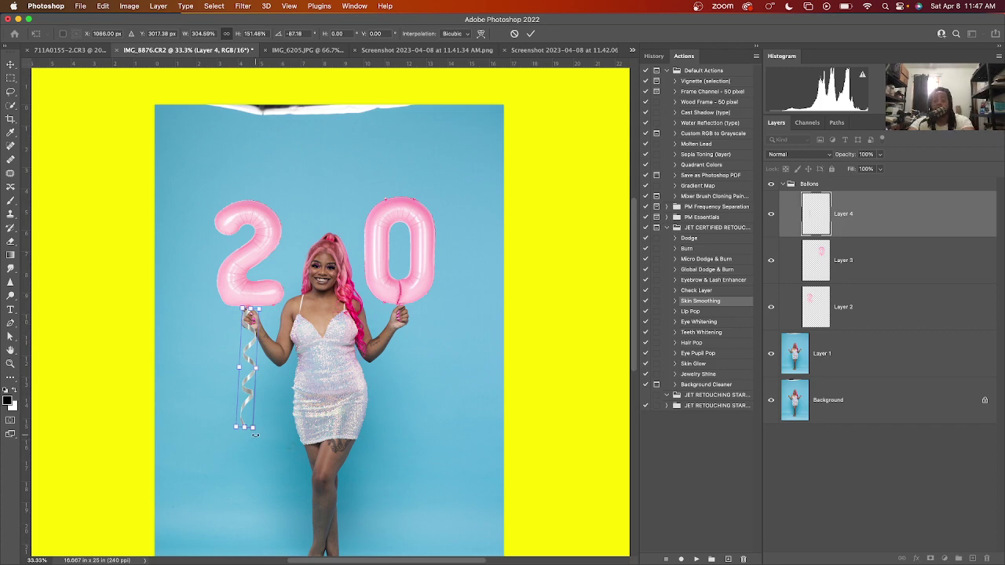
# At 100% zoom, nudge the ribbon into the hand, narrow it and commit.
pyautogui.press('super+1')
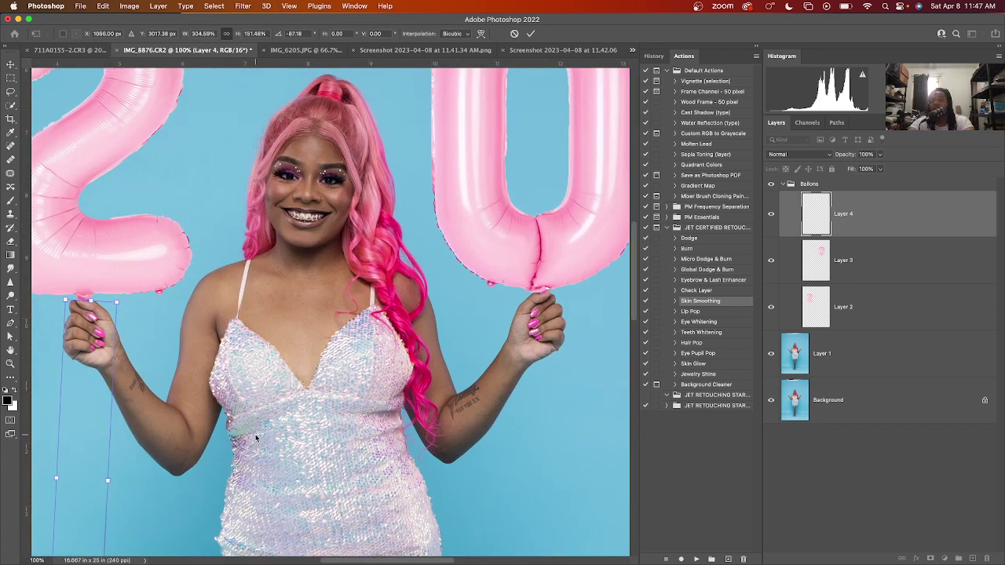
pyautogui.hscroll(-5, 255, 437)
pyautogui.press('Left')
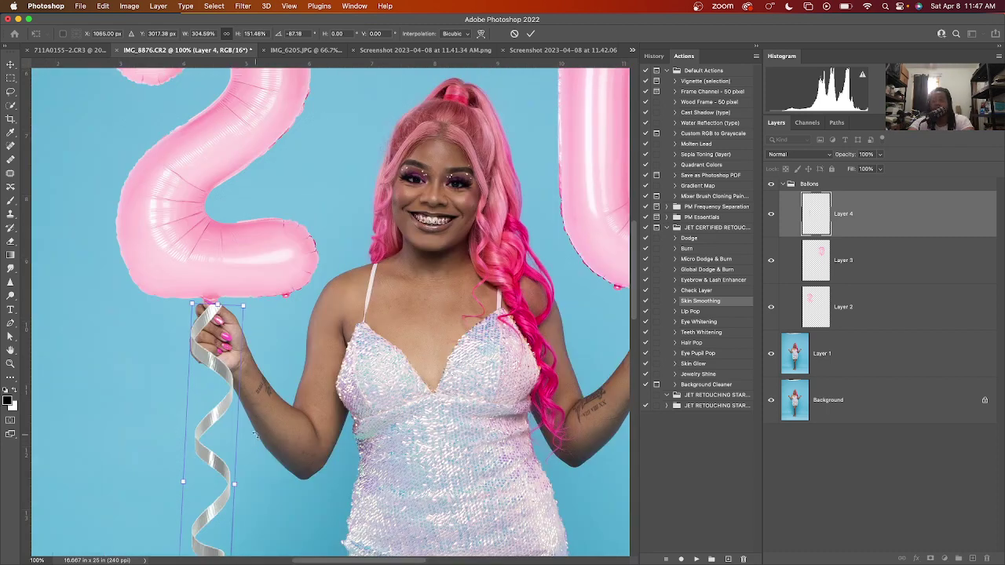
pyautogui.press('Left')
pyautogui.press('Left')
pyautogui.press('Left')
pyautogui.press('Left')
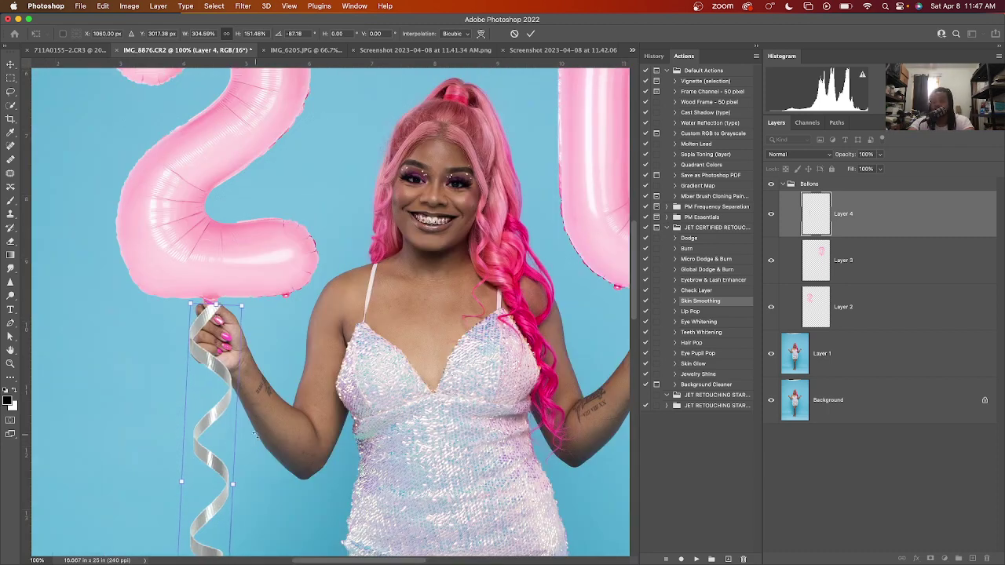
pyautogui.press('Left')
pyautogui.press('Left')
pyautogui.press('Left')
pyautogui.press('Left')
pyautogui.press('Left')
pyautogui.press('Left')
pyautogui.press('Left')
pyautogui.press('Left')
pyautogui.press('Left')
pyautogui.press('Left')
pyautogui.press('Left')
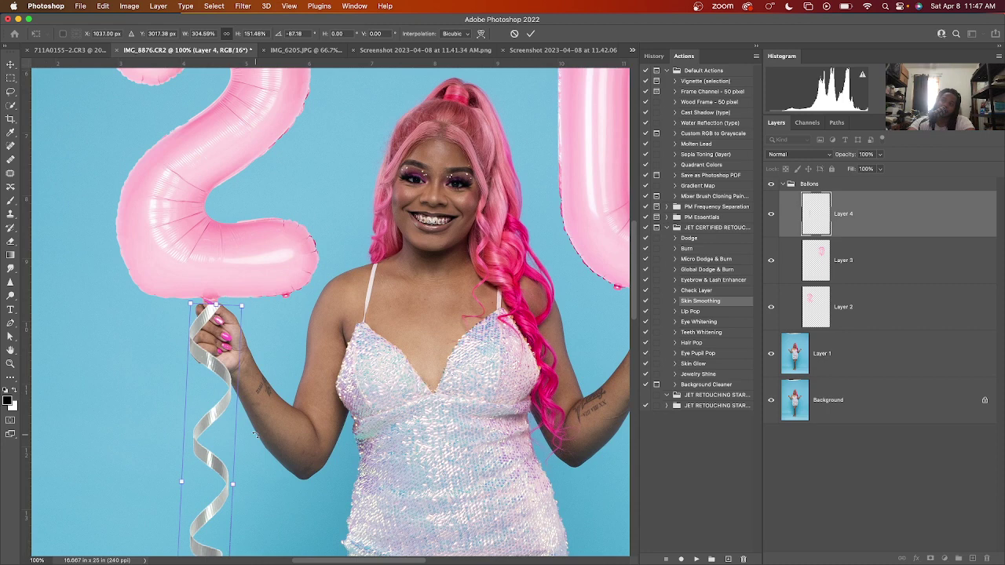
pyautogui.press('Right')
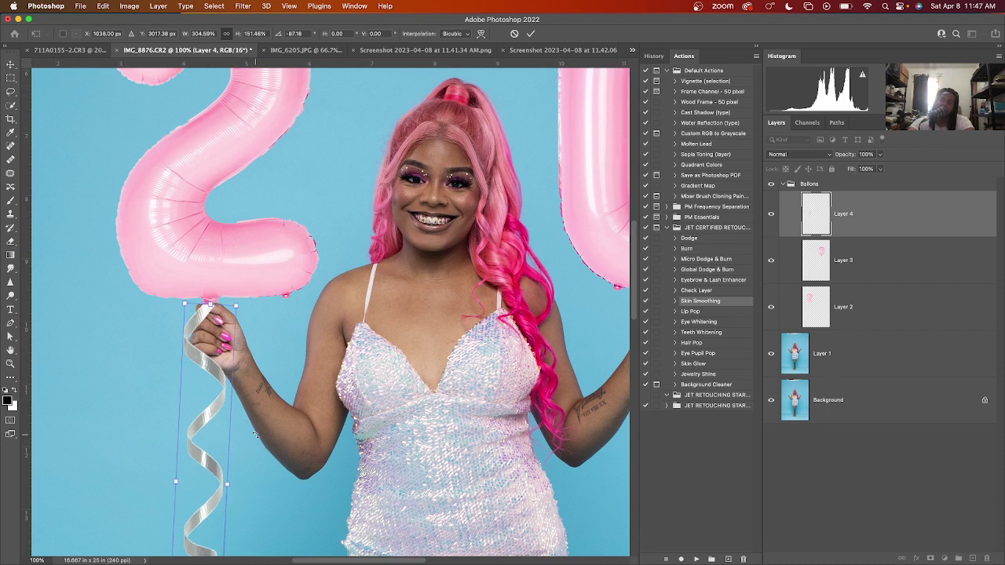
pyautogui.press('Right')
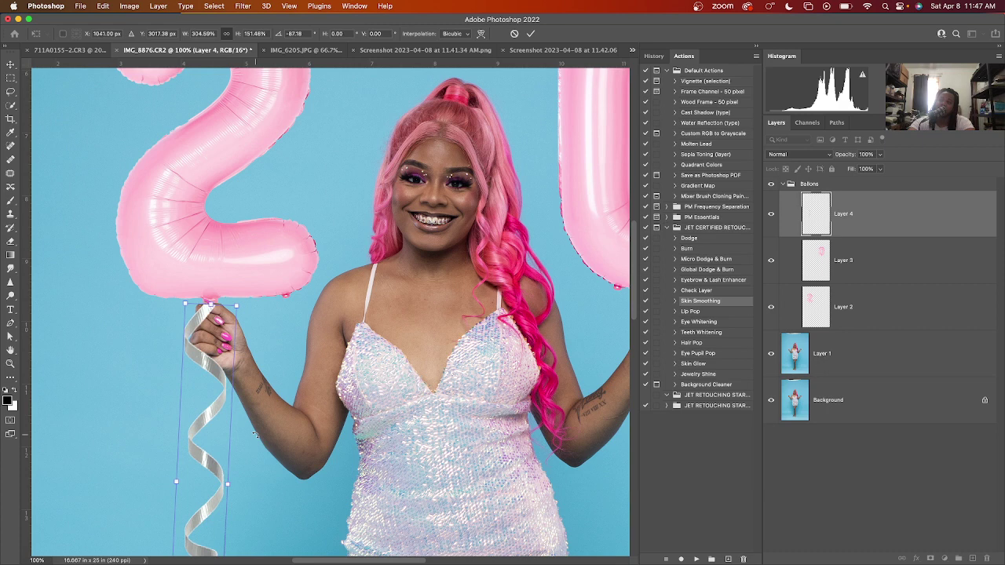
pyautogui.press('Right')
pyautogui.scroll(-8, 254, 434)
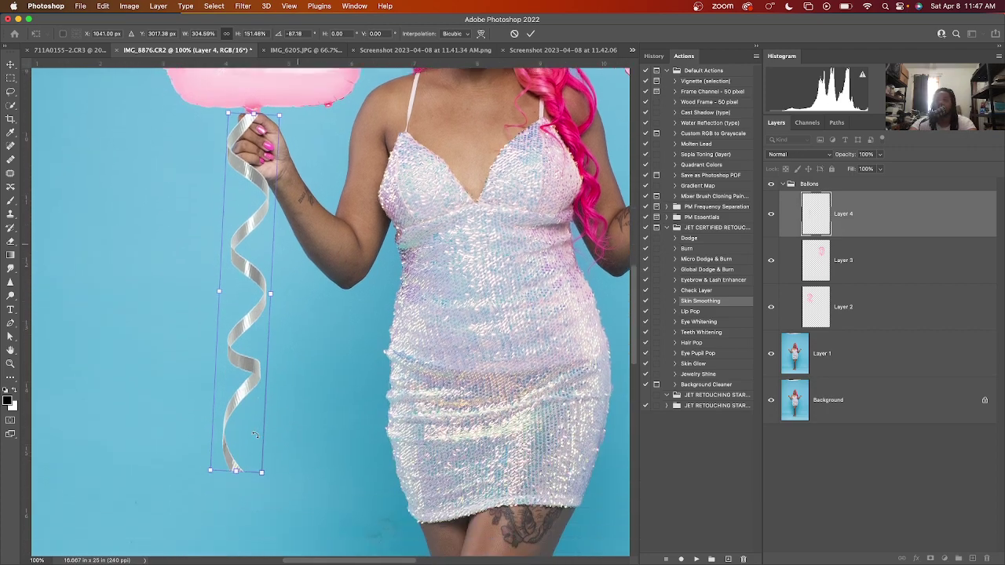
pyautogui.hotkey('ctrl', '-')
pyautogui.hotkey('ctrl', '-')
pyautogui.hotkey('ctrl', '-')
pyautogui.hotkey('ctrl', '-')
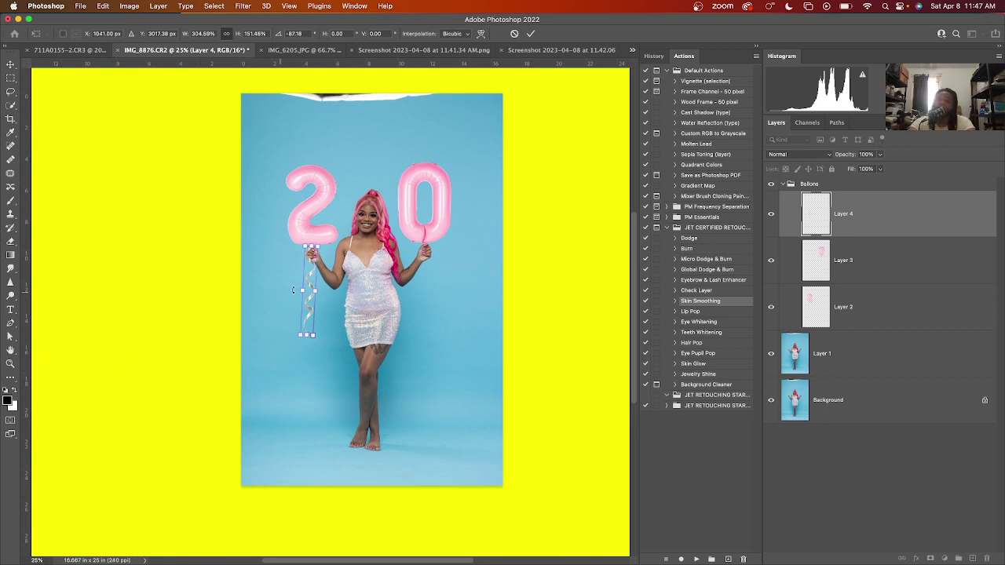
pyautogui.moveTo(299, 289); pyautogui.dragTo(305, 291)
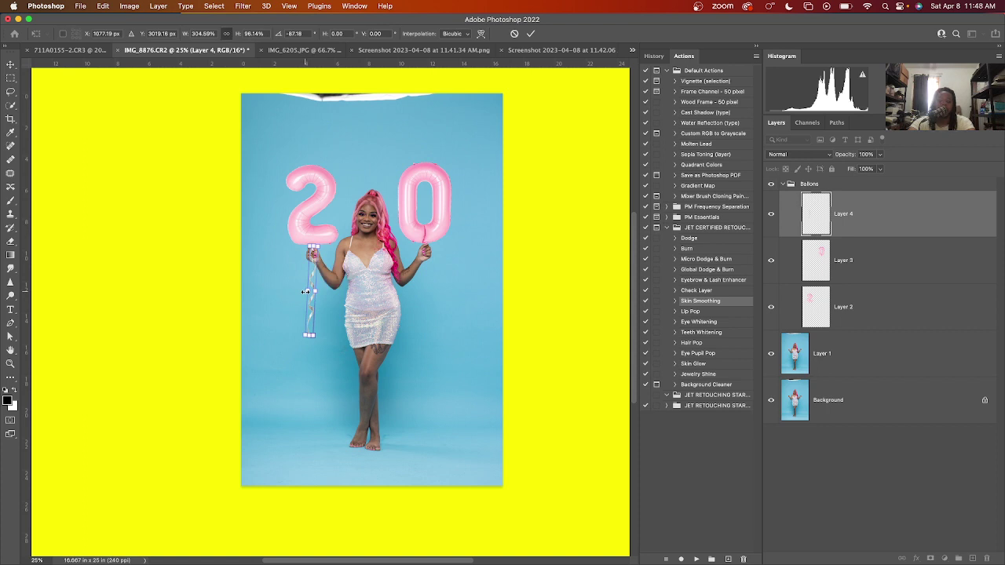
pyautogui.press('Return')
# Transform the ribbon again, nudge it slightly left and commit.
pyautogui.press('e')
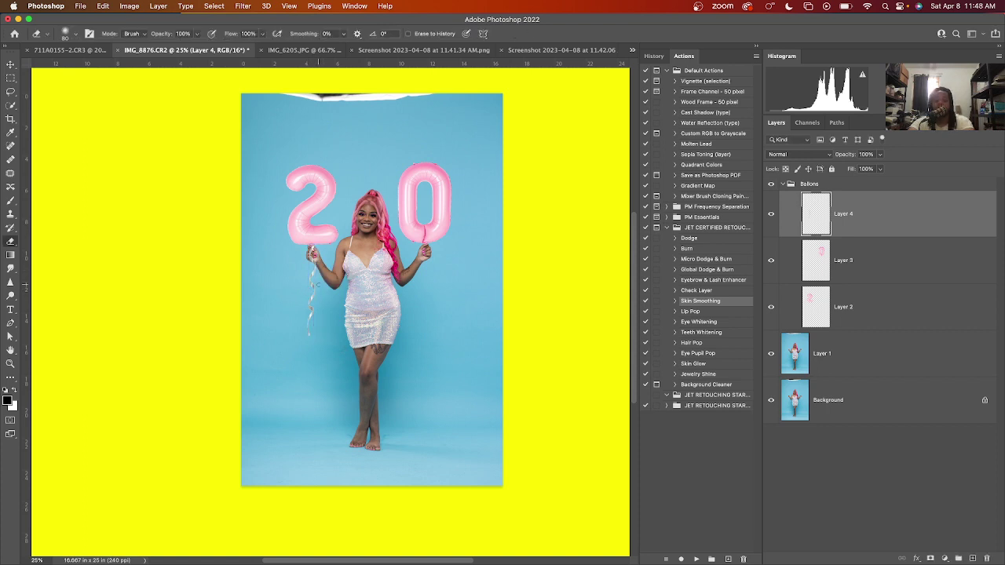
pyautogui.hotkey('ctrl', 't')
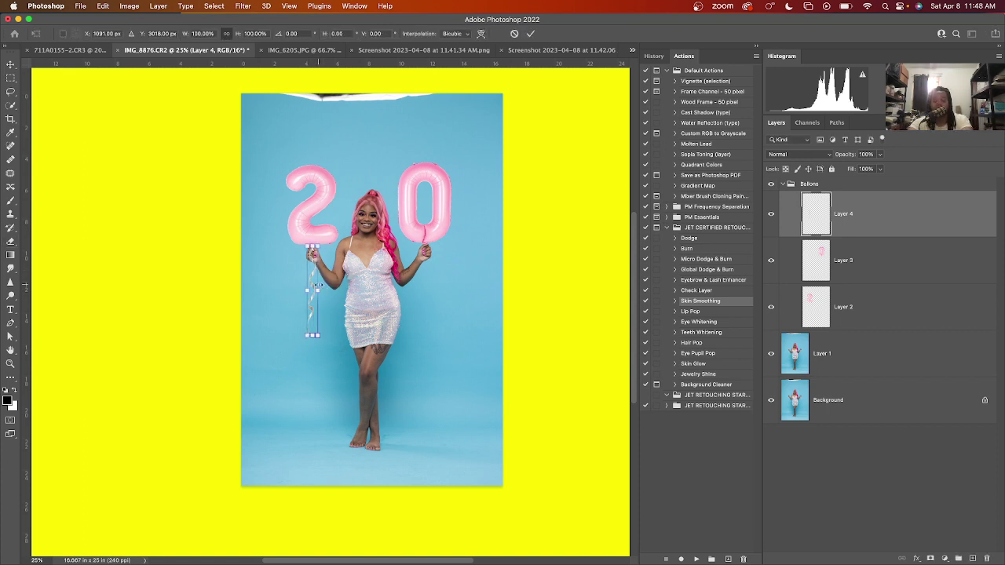
pyautogui.hotkey('shift', 'Left')
pyautogui.press('Left')
pyautogui.press('Left')
pyautogui.press('Left')
pyautogui.press('Left')
pyautogui.press('Left')
pyautogui.press('Left')
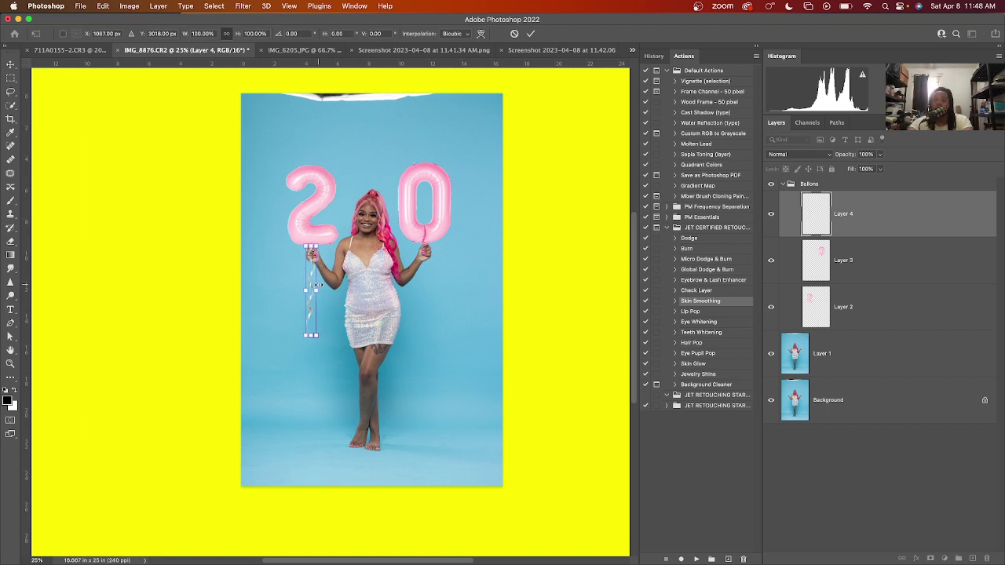
pyautogui.press('Left')
pyautogui.press('Return')
# Duplicate the ribbon layer and move the copy under the 0 balloon.
pyautogui.press('e')
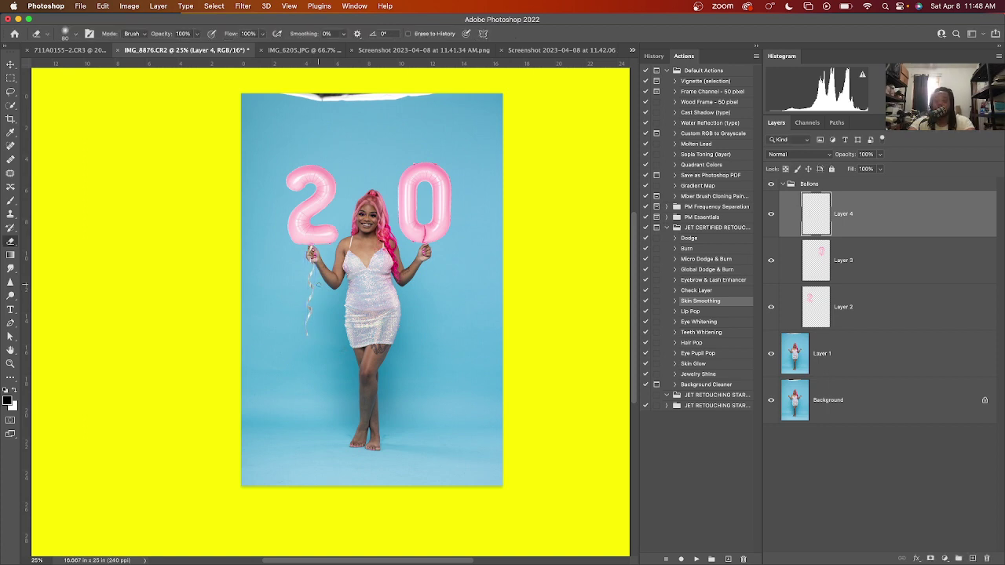
pyautogui.hotkey('ctrl', 'j')
pyautogui.press('super+v')
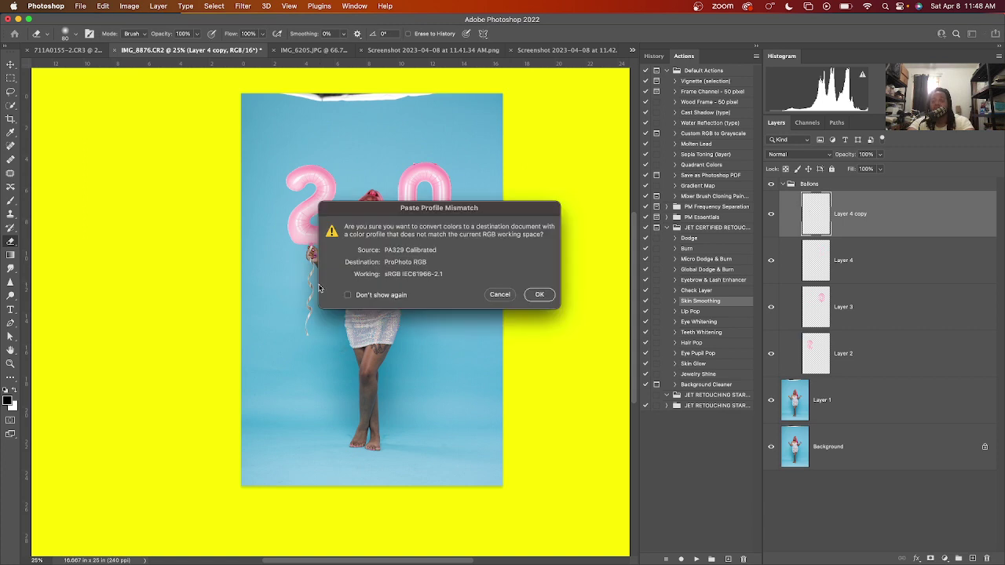
pyautogui.click(507, 295)
pyautogui.press('super+t')
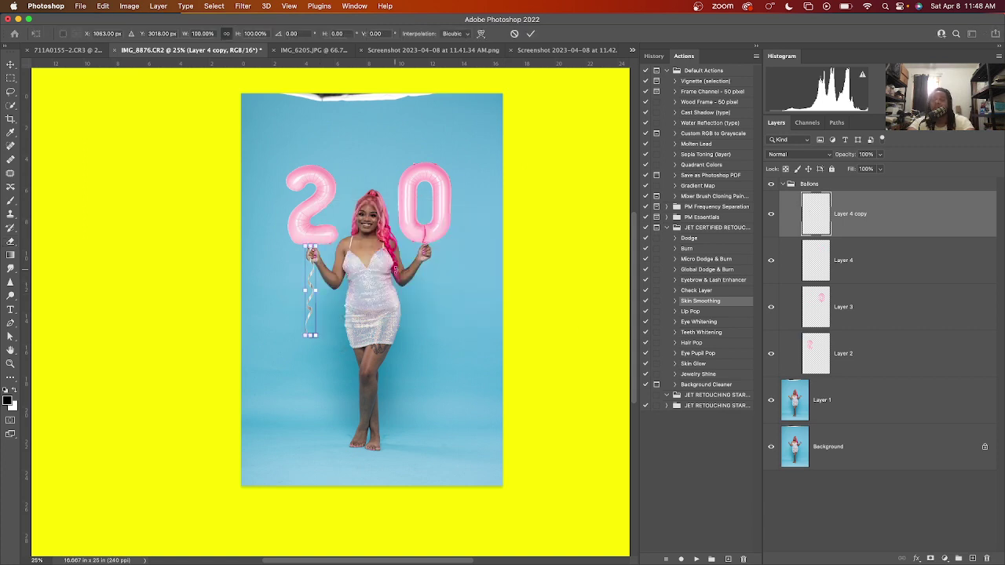
pyautogui.moveTo(310, 277); pyautogui.dragTo(422, 275)
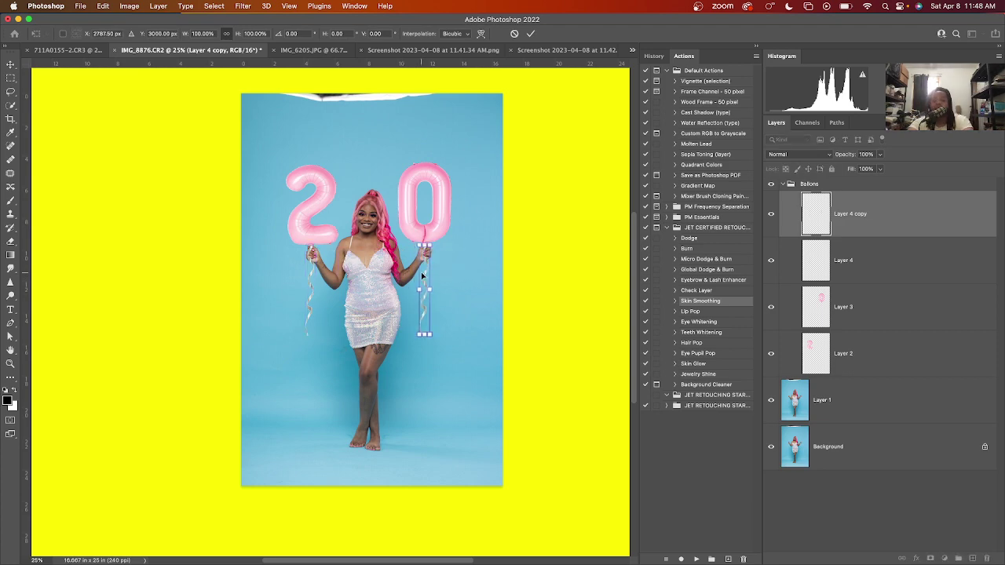
# Nudge the ribbon copy up and right toward the 0 balloon's hand.
pyautogui.scroll(4, 422, 274)
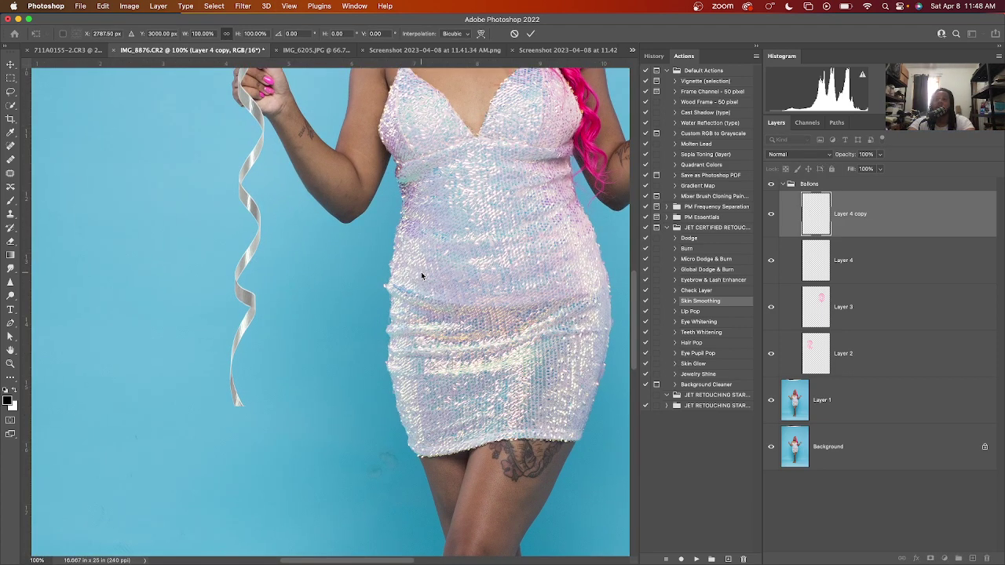
pyautogui.scroll(5, 420, 275)
pyautogui.hscroll(-3, 421, 274)
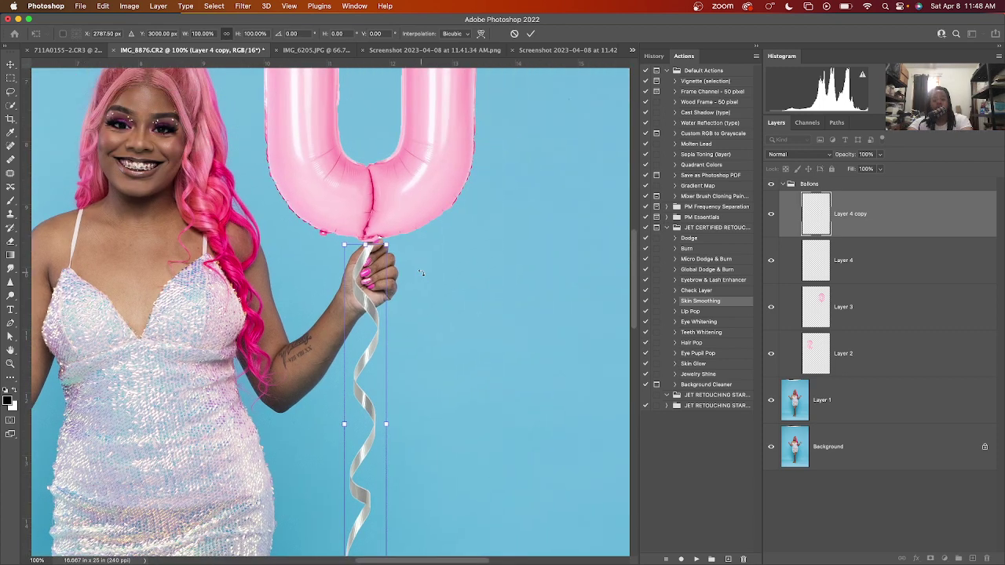
pyautogui.moveTo(422, 274); pyautogui.dragTo(421, 272)
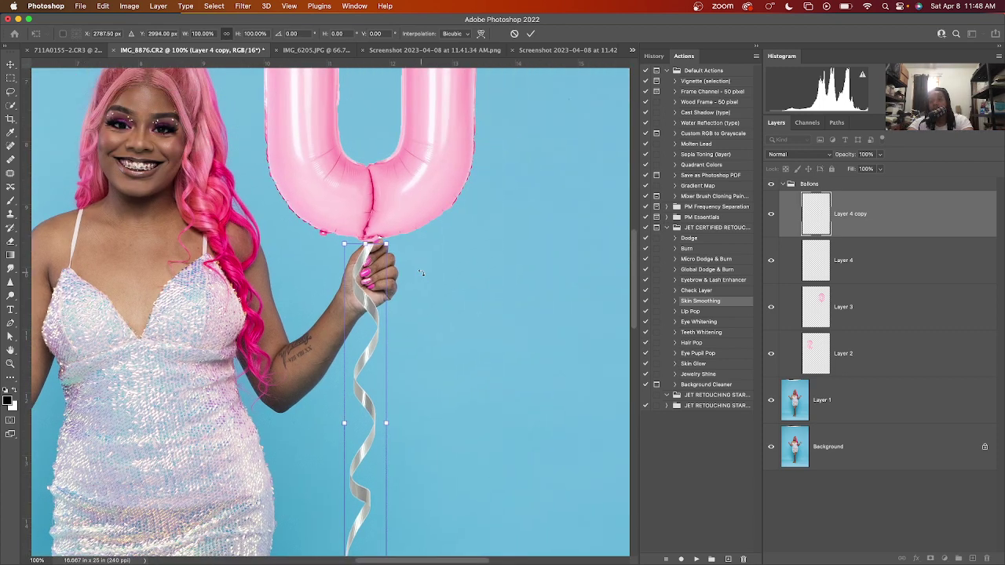
pyautogui.press('Up')
pyautogui.press('Right')
pyautogui.press('Right')
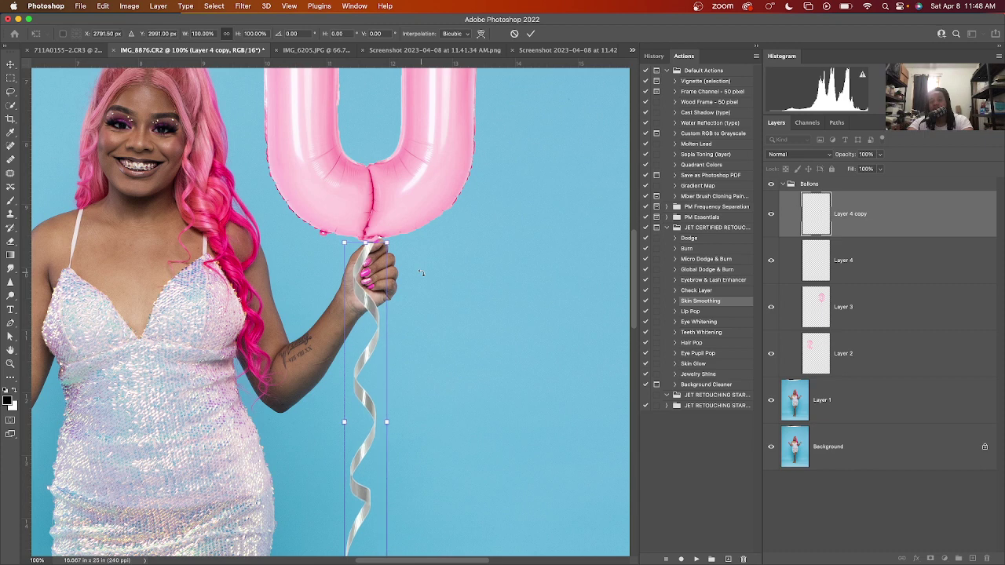
pyautogui.press('Right')
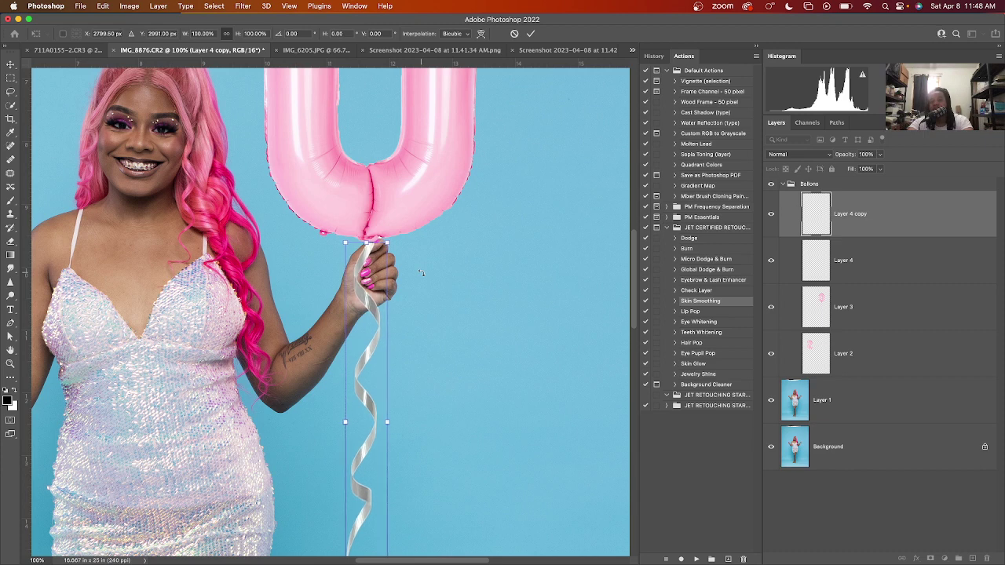
pyautogui.press('Right')
pyautogui.press('Right')
pyautogui.press('Right')
pyautogui.press('Right')
pyautogui.press('Right')
pyautogui.press('Right')
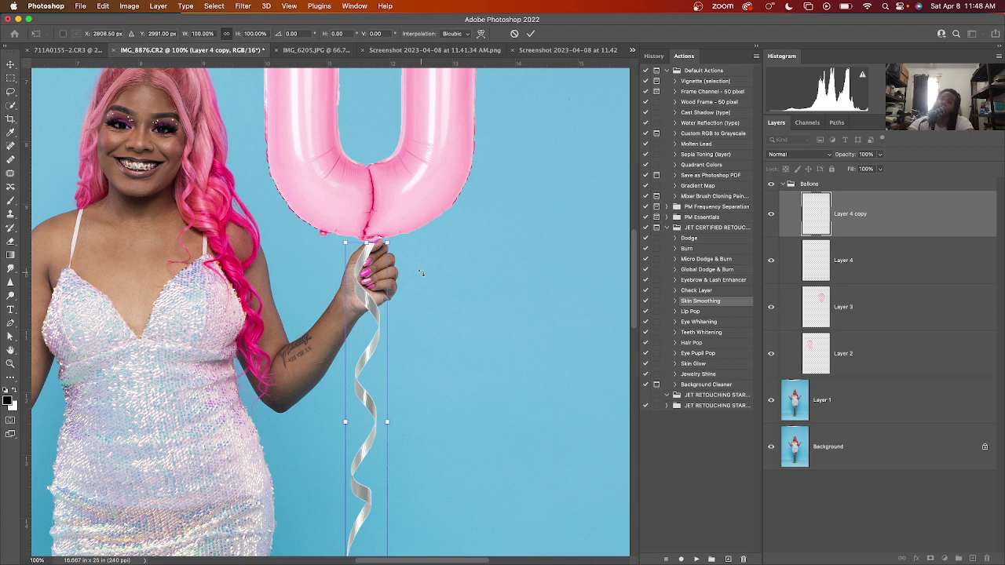
pyautogui.press('Right')
pyautogui.press('Right')
pyautogui.press('Right')
pyautogui.press('Right')
pyautogui.press('Right')
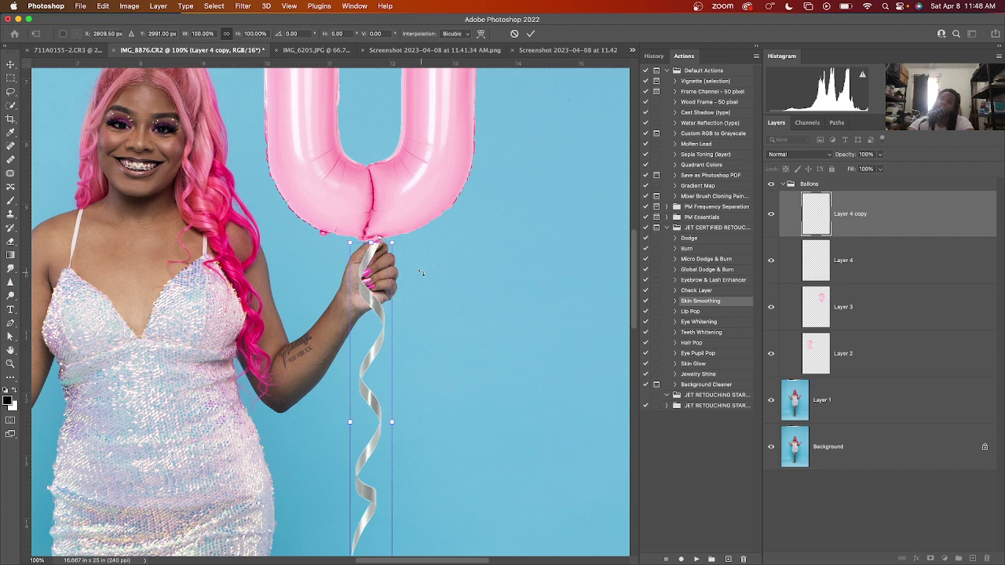
pyautogui.press('Right')
pyautogui.press('Right')
pyautogui.press('Right')
pyautogui.press('Right')
pyautogui.press('Right')
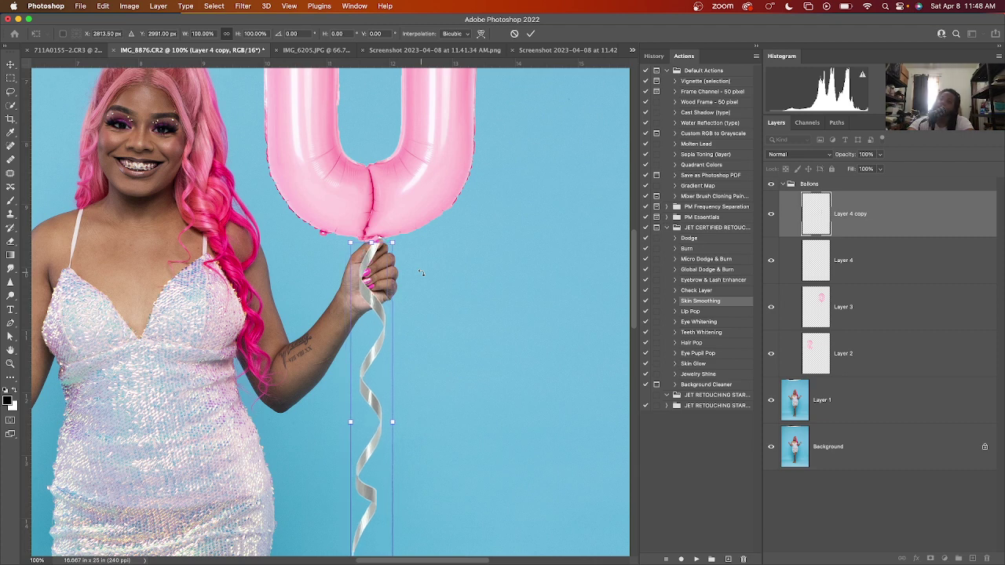
pyautogui.press('Right')
pyautogui.press('Right')
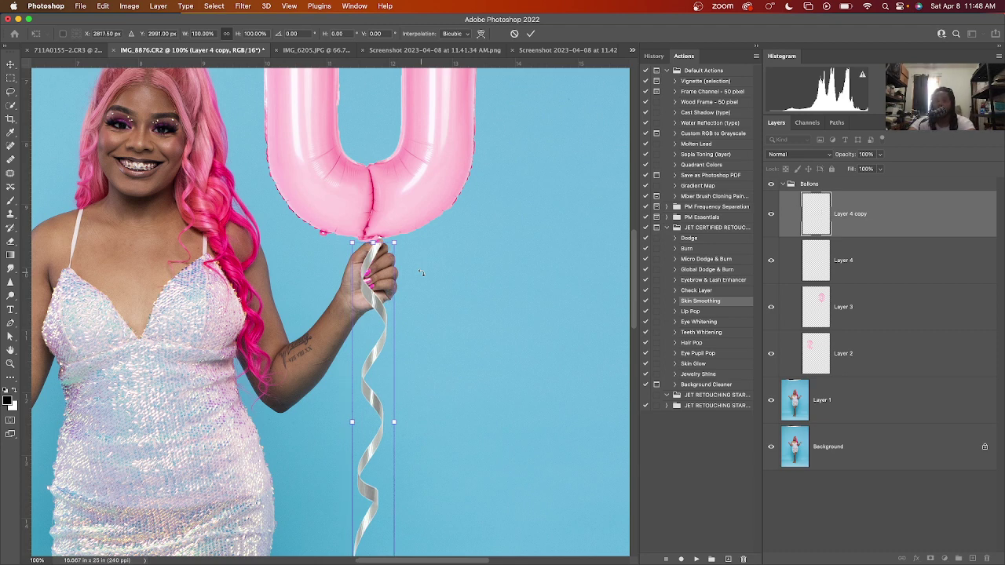
pyautogui.press('Right')
pyautogui.press('Right')
pyautogui.press('Right')
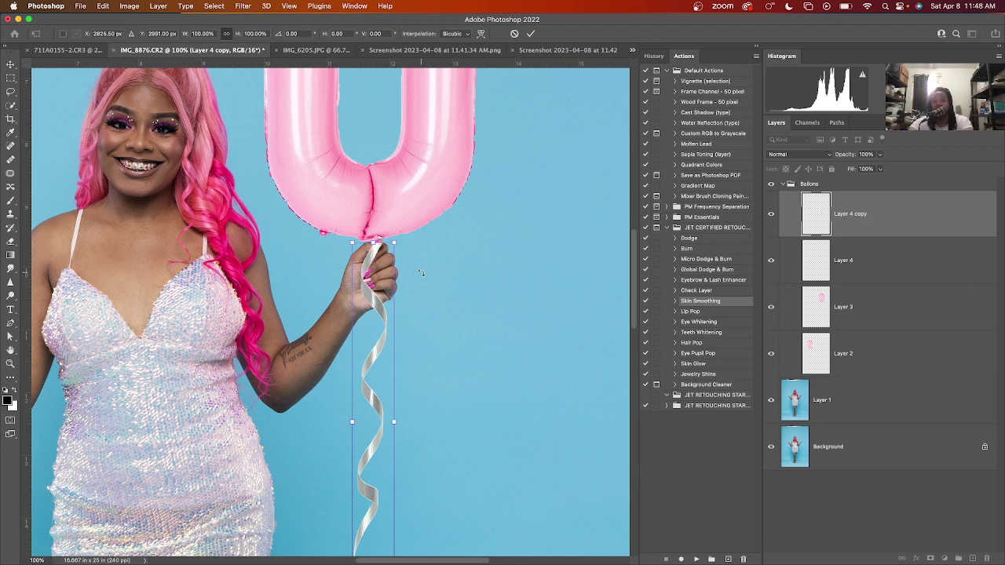
pyautogui.hotkey('shift', 'Right')
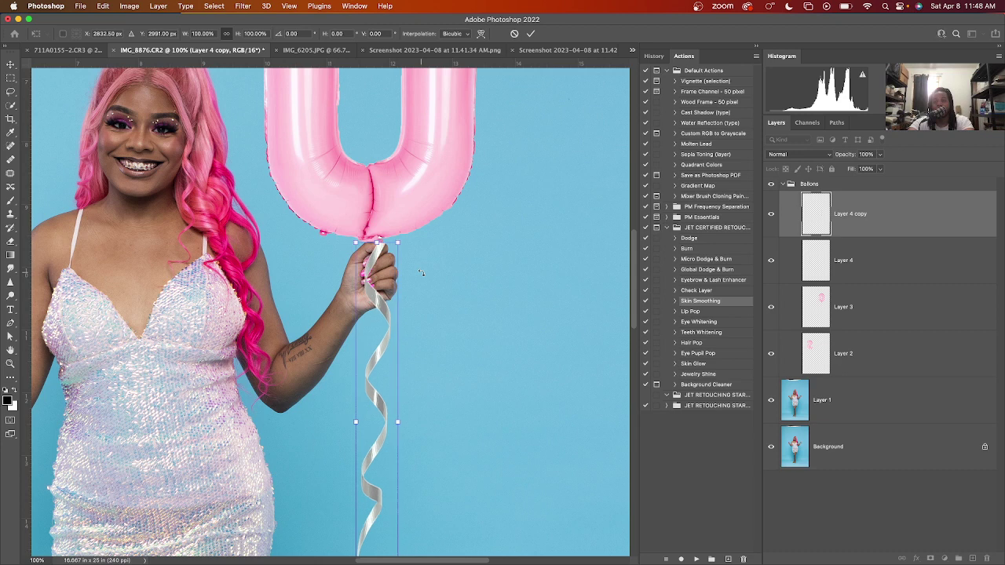
pyautogui.press('Right')
pyautogui.press('Right')
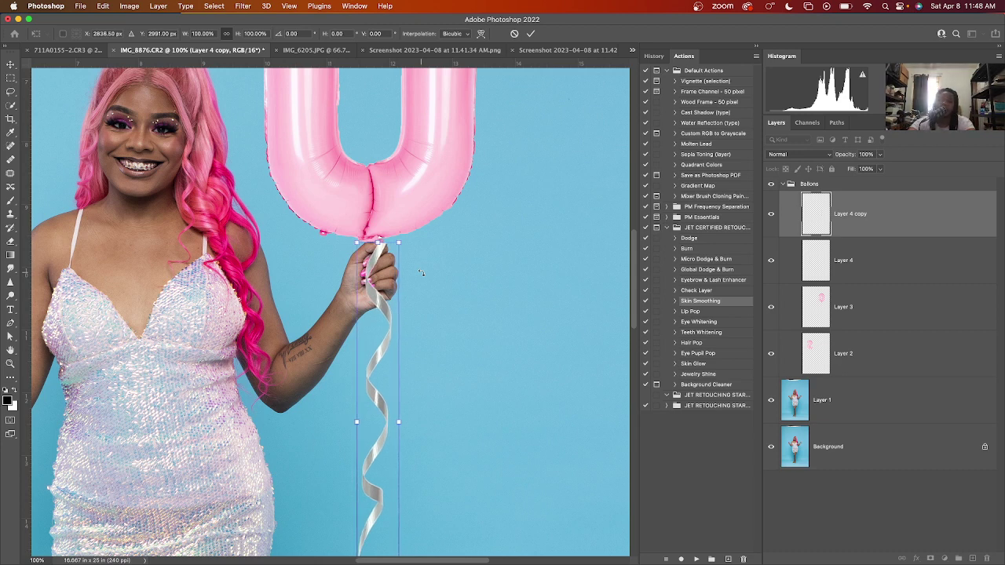
pyautogui.press('Right')
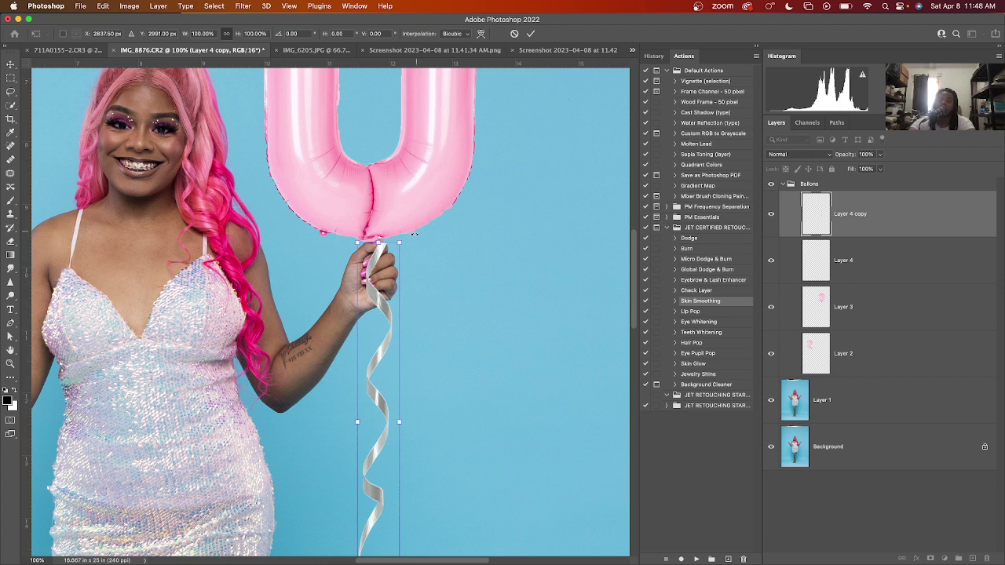
# Tilt the ribbon copy counter-clockwise beneath the fist and commit the transform.
pyautogui.moveTo(411, 235); pyautogui.dragTo(403, 229)
pyautogui.moveTo(363, 310); pyautogui.dragTo(377, 306)
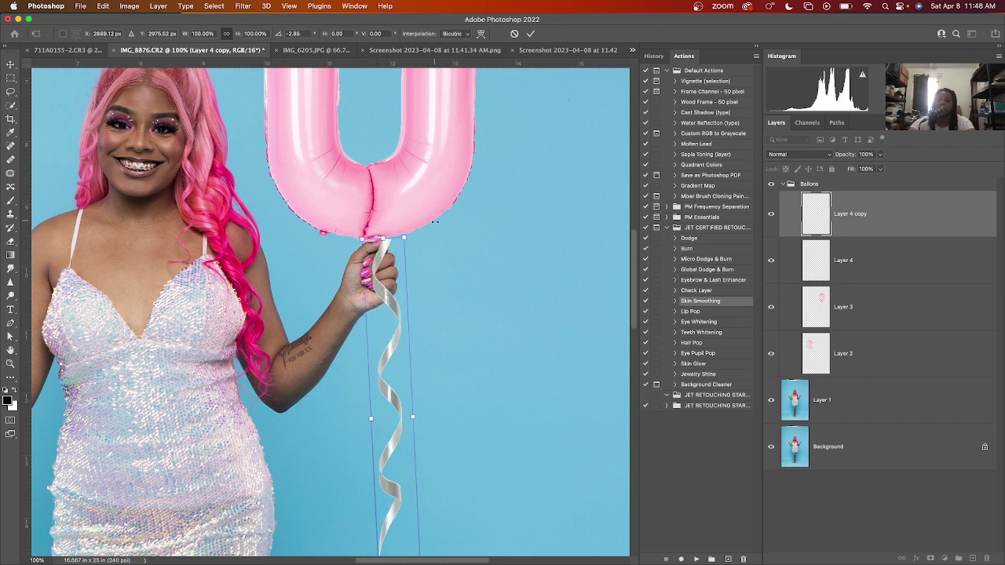
pyautogui.moveTo(435, 222); pyautogui.dragTo(412, 220)
pyautogui.moveTo(365, 316); pyautogui.dragTo(383, 315)
pyautogui.moveTo(427, 225); pyautogui.dragTo(412, 218)
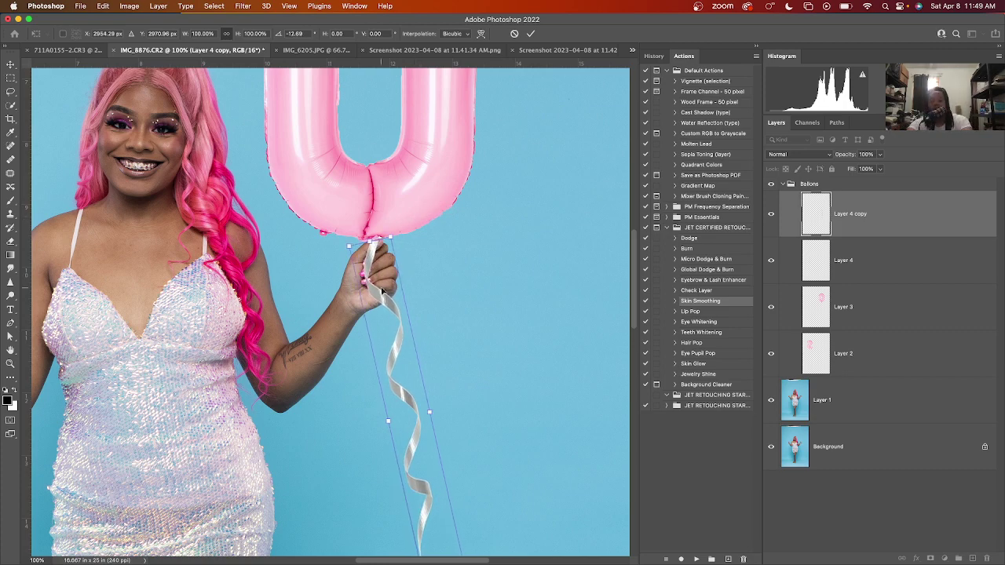
pyautogui.press('super+minus')
pyautogui.press('super+minus')
pyautogui.press('super+minus')
pyautogui.press('super+minus')
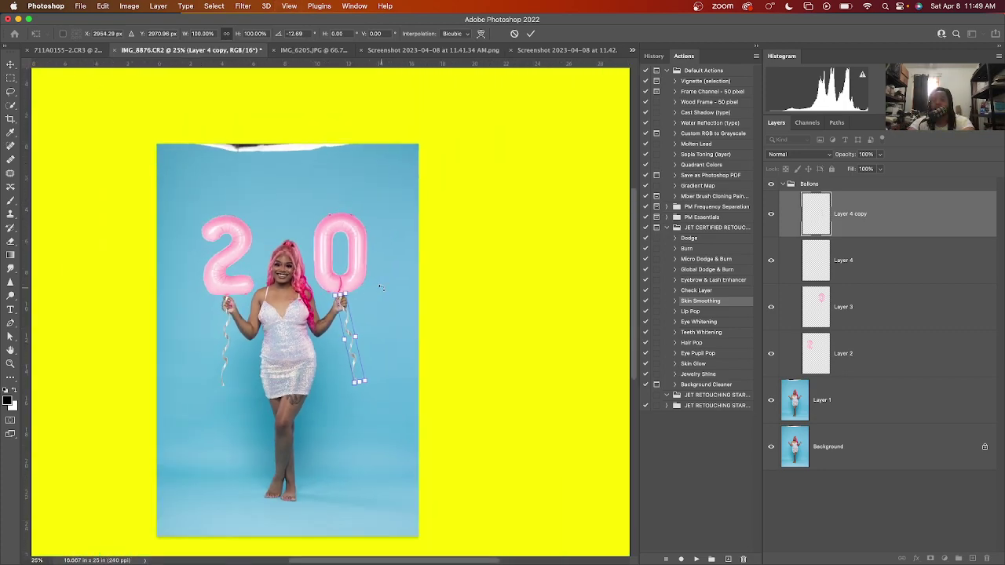
pyautogui.press('Return')
pyautogui.press('super+plus')
pyautogui.press('super+plus')
pyautogui.press('super+plus')
pyautogui.press('super+plus')
pyautogui.press('super+plus')
# With the Ballons group hidden, quick-select the fist and wrist holding the 0 balloon on Layer 1.
pyautogui.press('e')
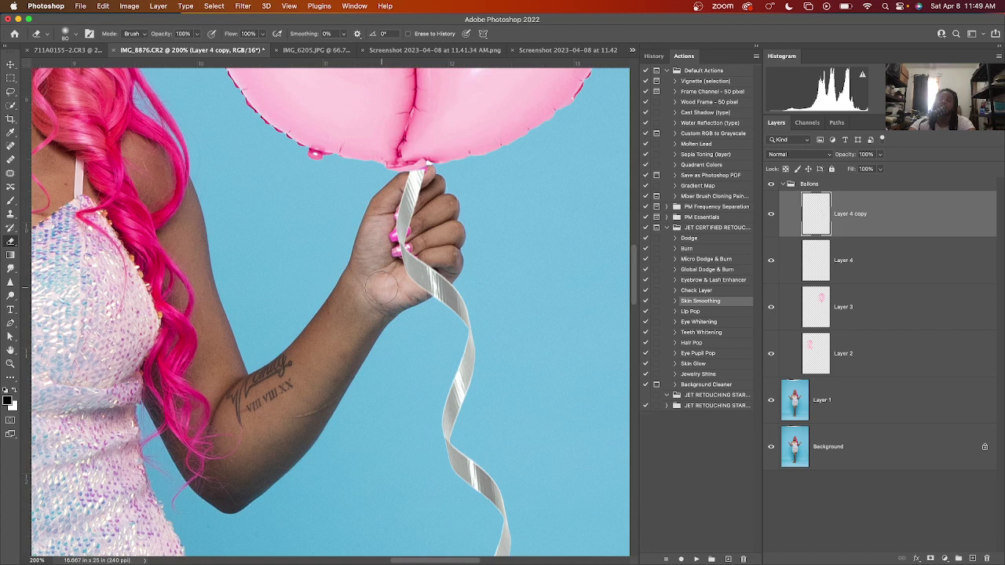
pyautogui.click(768, 185)
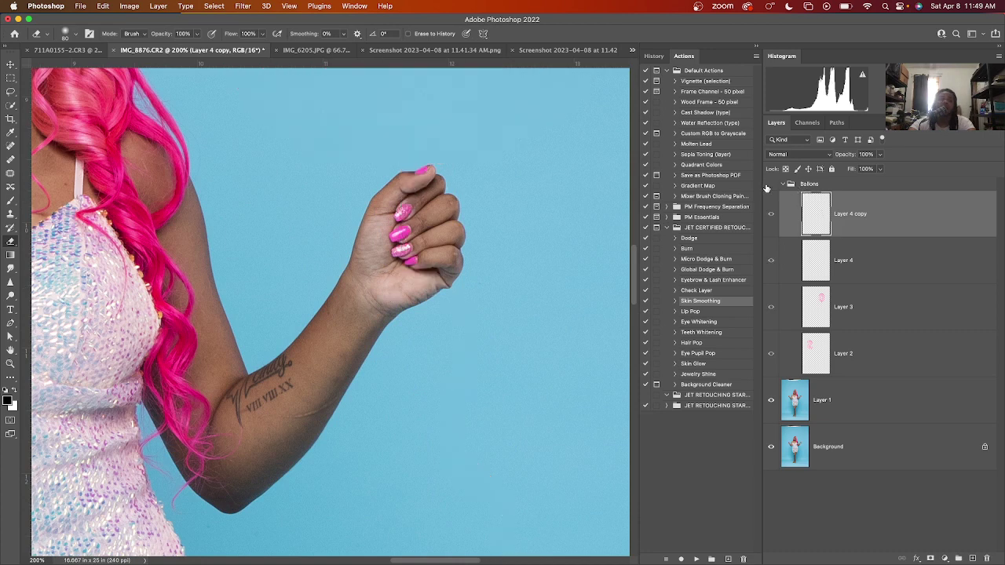
pyautogui.click(803, 403)
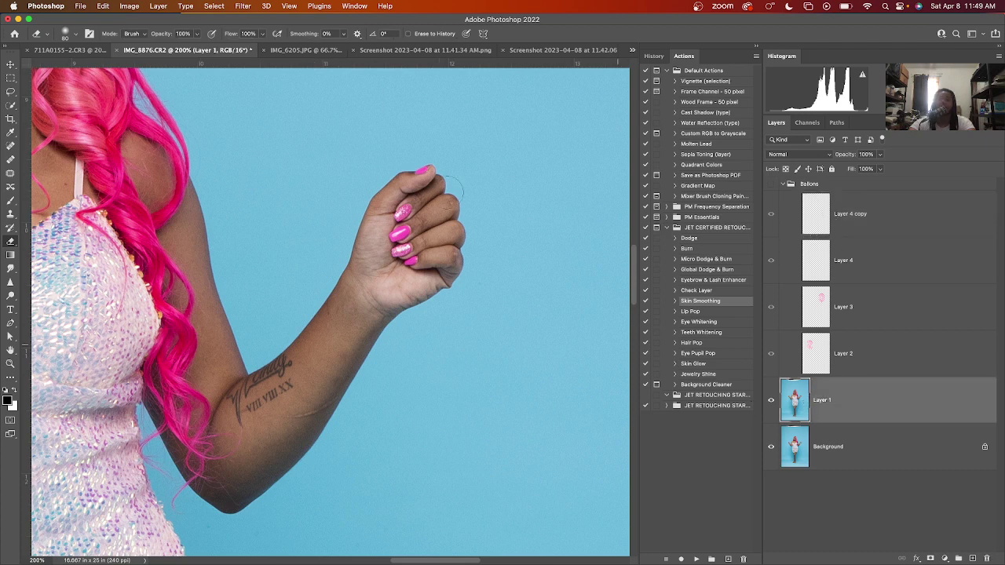
pyautogui.click(11, 106)
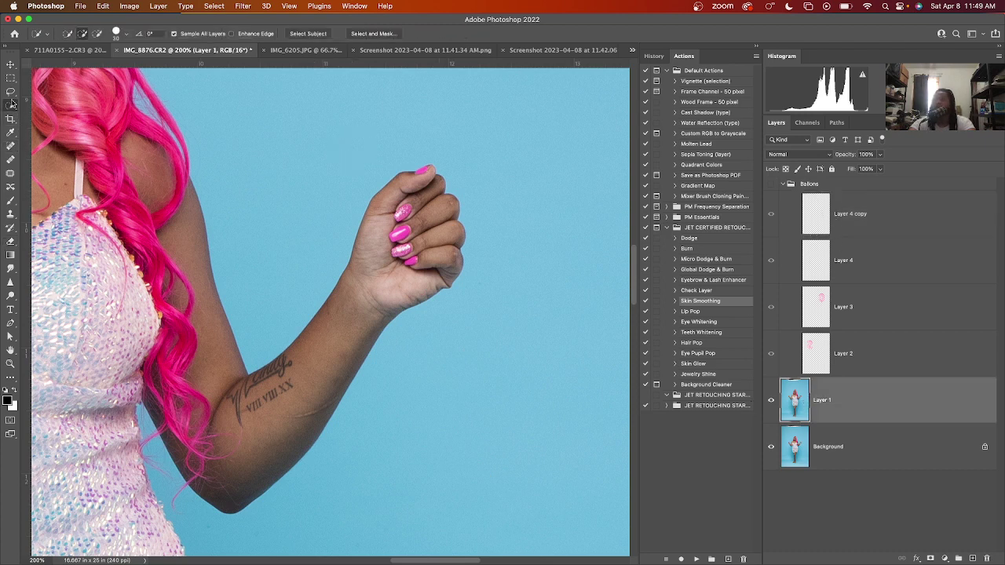
pyautogui.moveTo(428, 184)
pyautogui.mouseDown()
pyautogui.moveTo(393, 206)
pyautogui.moveTo(429, 292)
pyautogui.moveTo(392, 295)
pyautogui.moveTo(455, 251)
pyautogui.mouseUp()
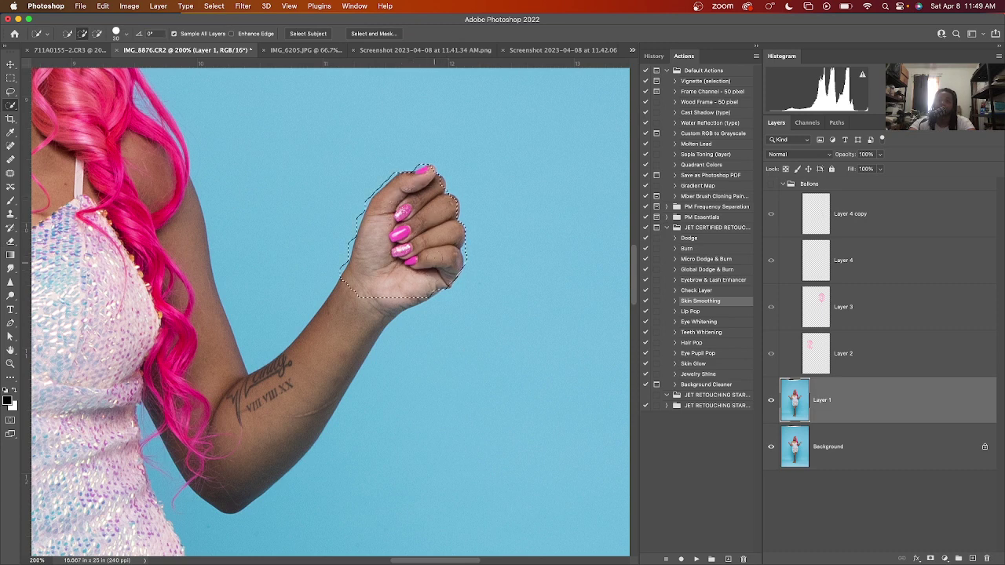
pyautogui.moveTo(369, 292); pyautogui.dragTo(420, 303)
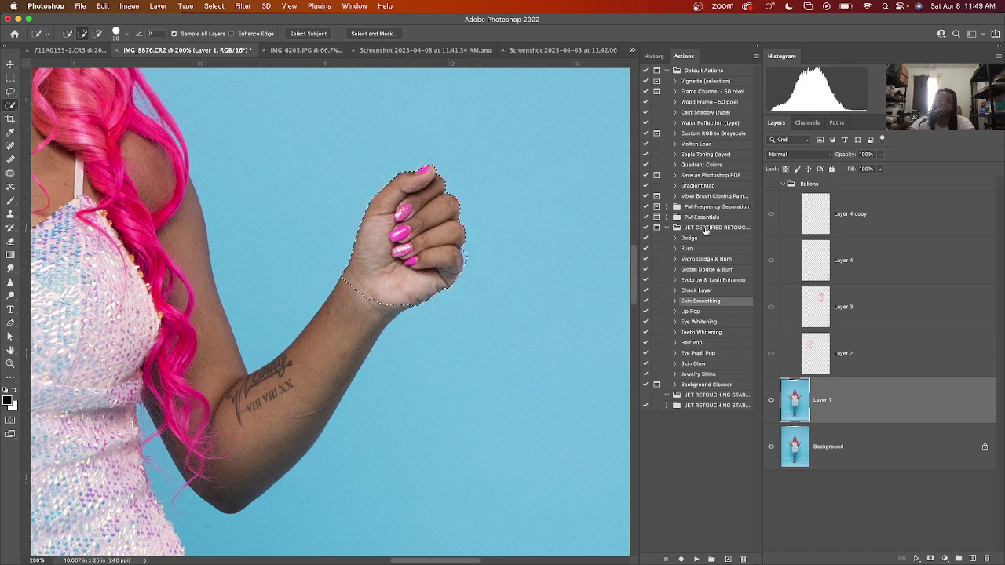
pyautogui.click(771, 185)
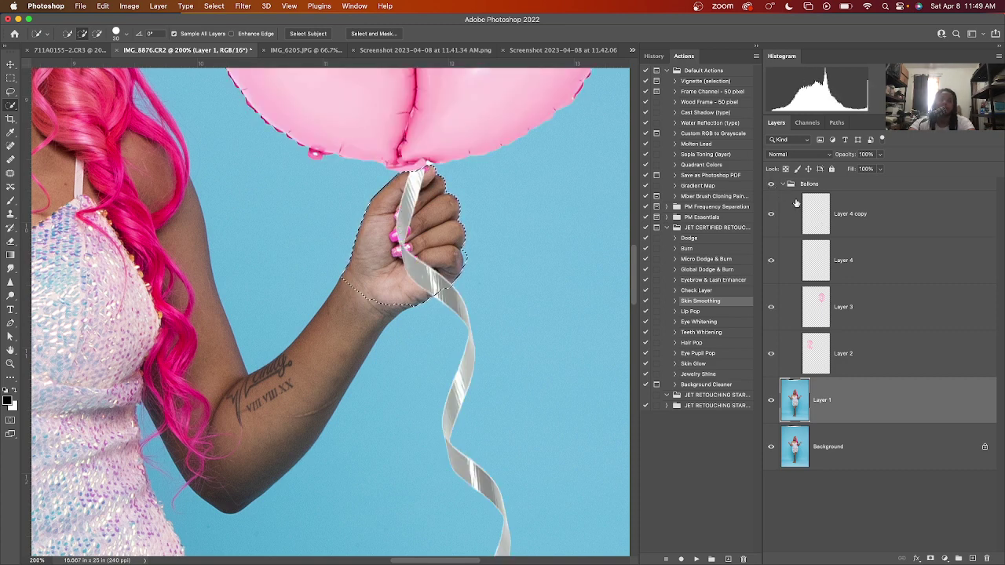
# On Layer 4 copy, erase the ribbon where it crosses the fingers with a smaller eraser.
pyautogui.click(814, 218)
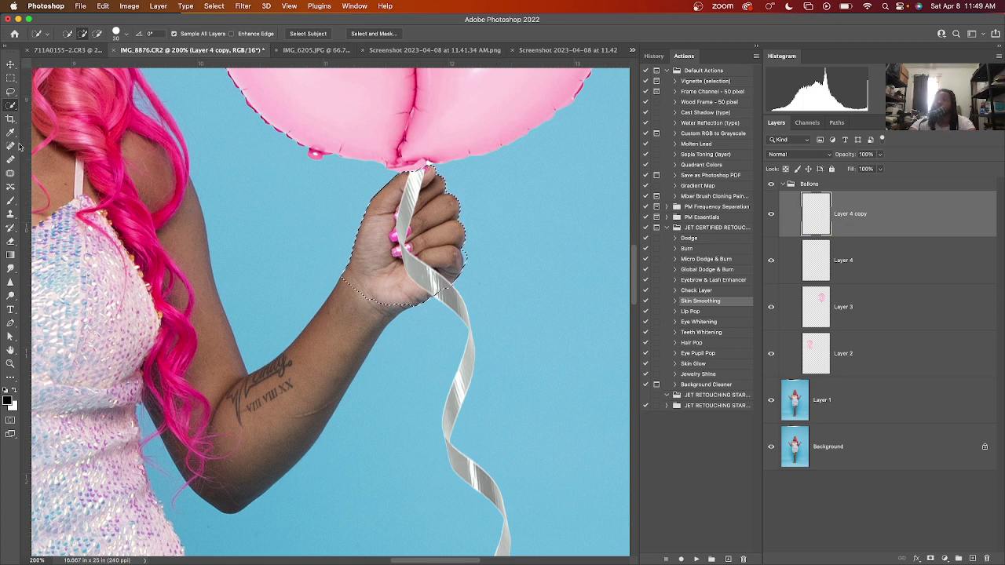
pyautogui.click(10, 241)
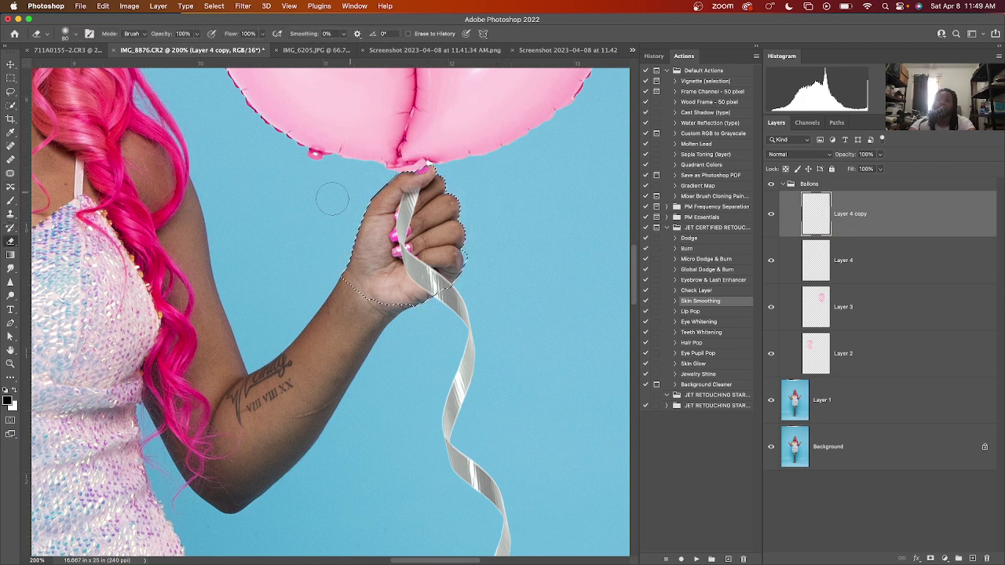
pyautogui.press('[')
pyautogui.press('[')
pyautogui.press('[')
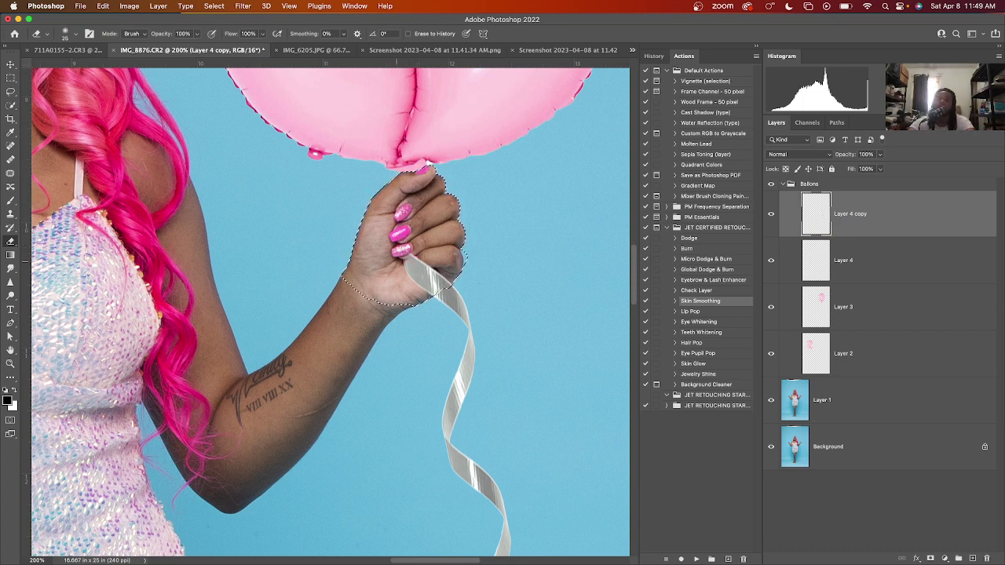
pyautogui.moveTo(406, 257); pyautogui.dragTo(424, 259)
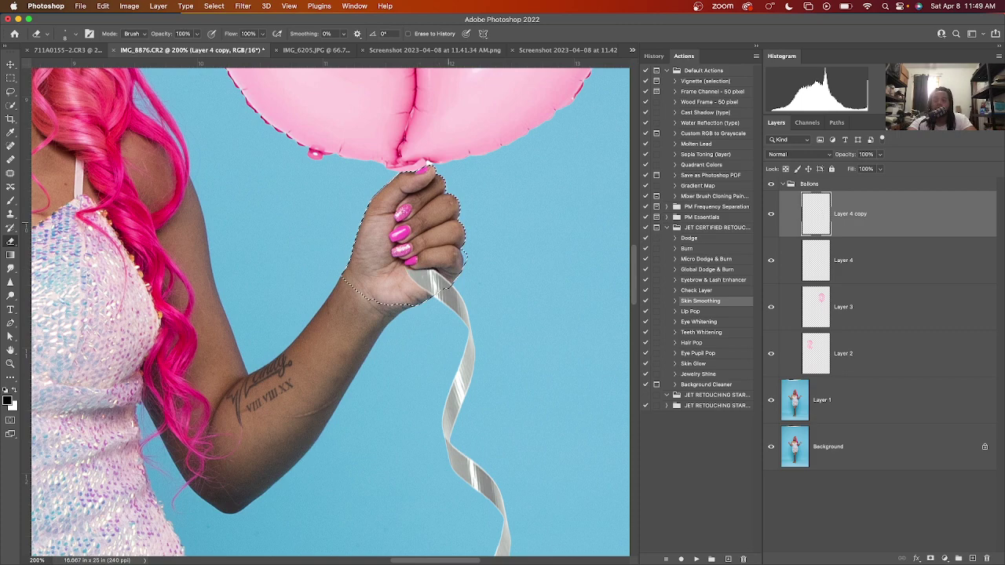
# Deselect, zoom out to the other hand, and quick-select the fingers holding the 2 balloon on Layer 1.
pyautogui.press('super+minus')
pyautogui.press('super+minus')
pyautogui.press('super+minus')
pyautogui.press('super+d')
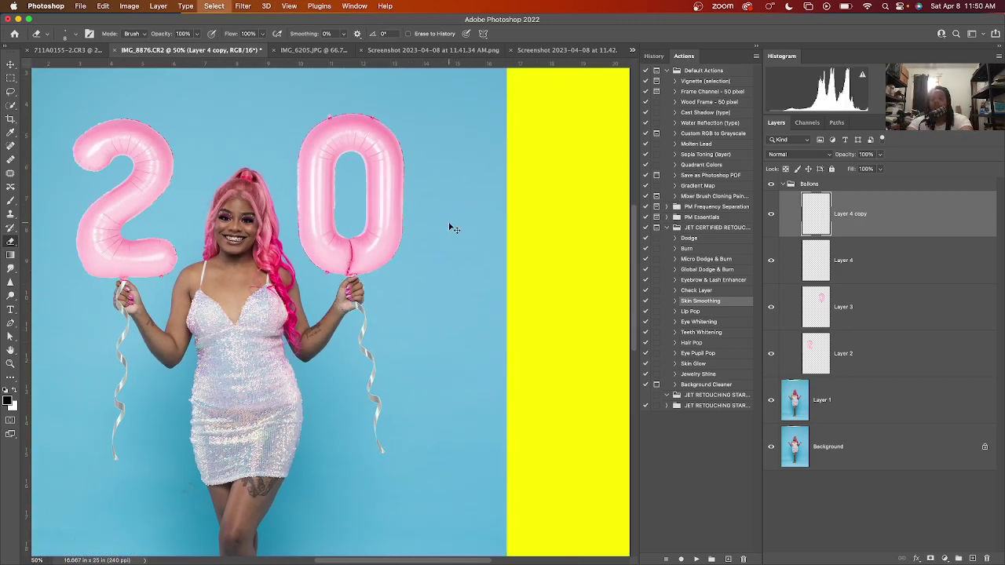
pyautogui.hscroll(-10, 451, 227)
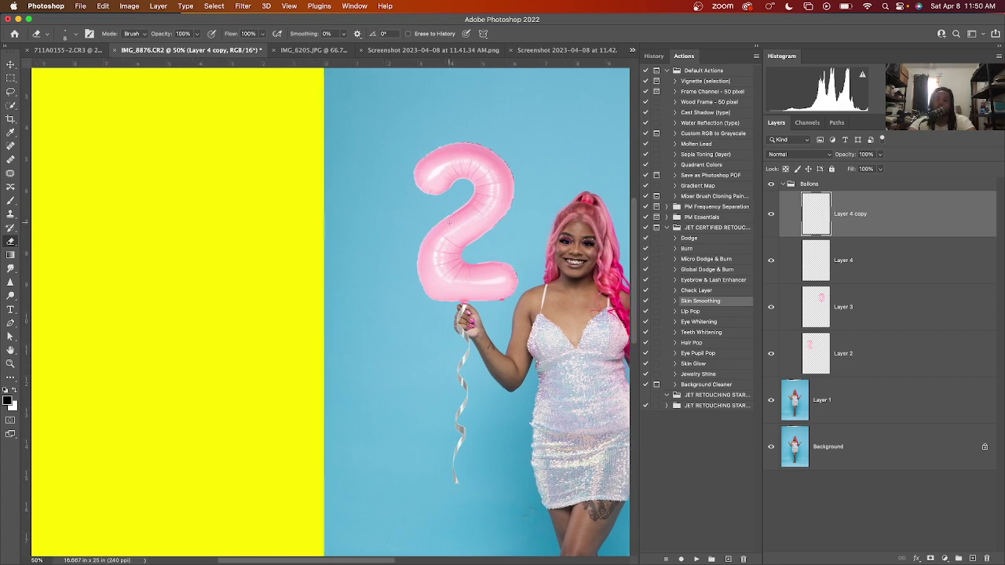
pyautogui.hscroll(5, 449, 224)
pyautogui.scroll(10, 449, 223)
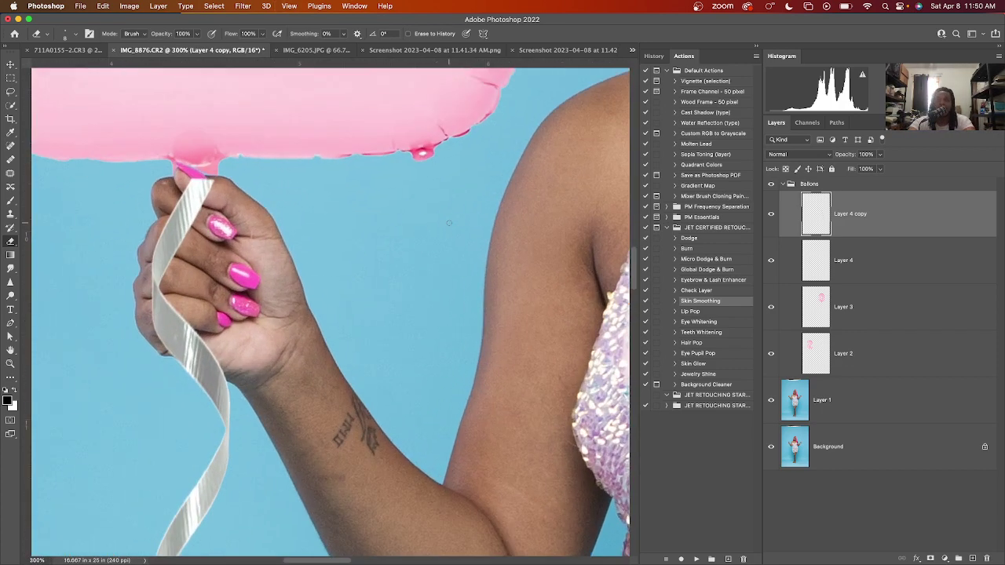
pyautogui.hscroll(-4, 449, 223)
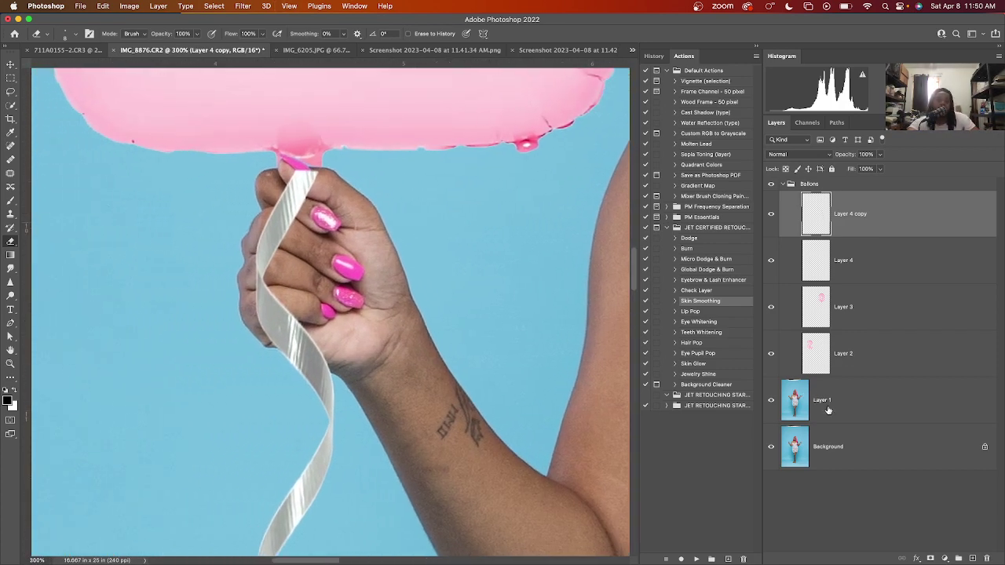
pyautogui.click(828, 410)
pyautogui.click(11, 104)
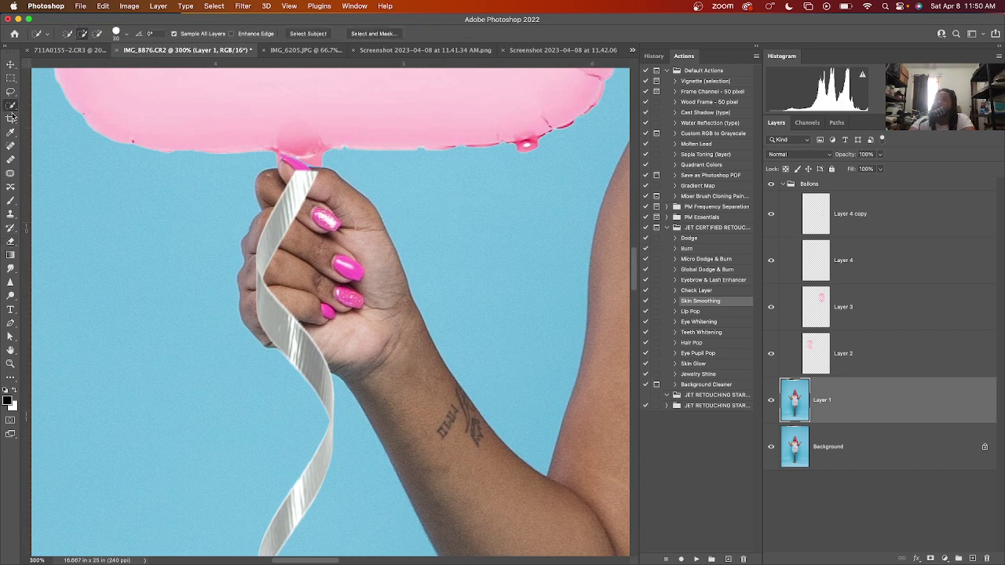
pyautogui.moveTo(336, 206)
pyautogui.mouseDown()
pyautogui.moveTo(321, 215)
pyautogui.moveTo(373, 314)
pyautogui.moveTo(329, 330)
pyautogui.moveTo(279, 314)
pyautogui.moveTo(251, 204)
pyautogui.mouseUp()
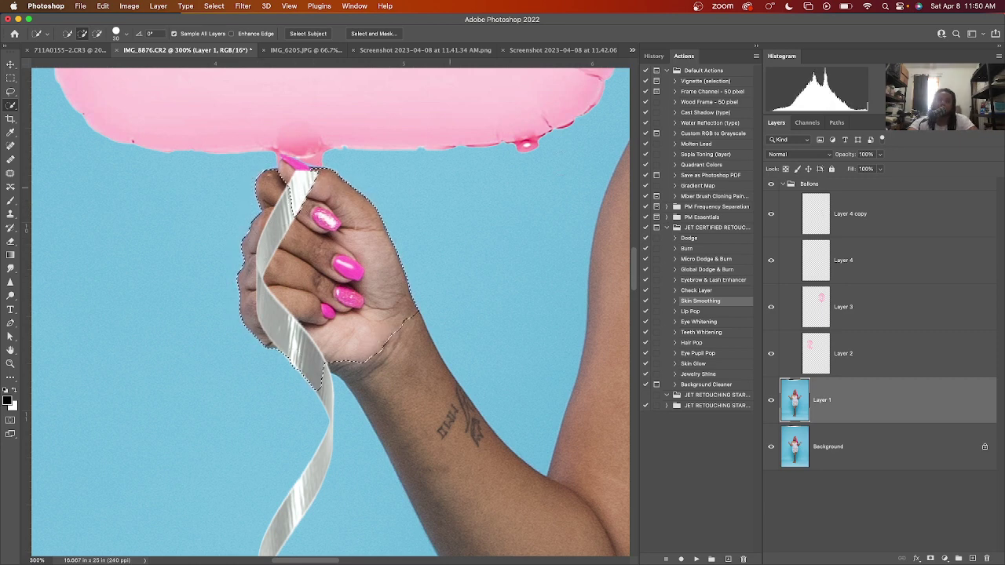
# Hide the Balloons group, add the fingertip and nail, and subtract the bulge below the wrist.
pyautogui.click(770, 184)
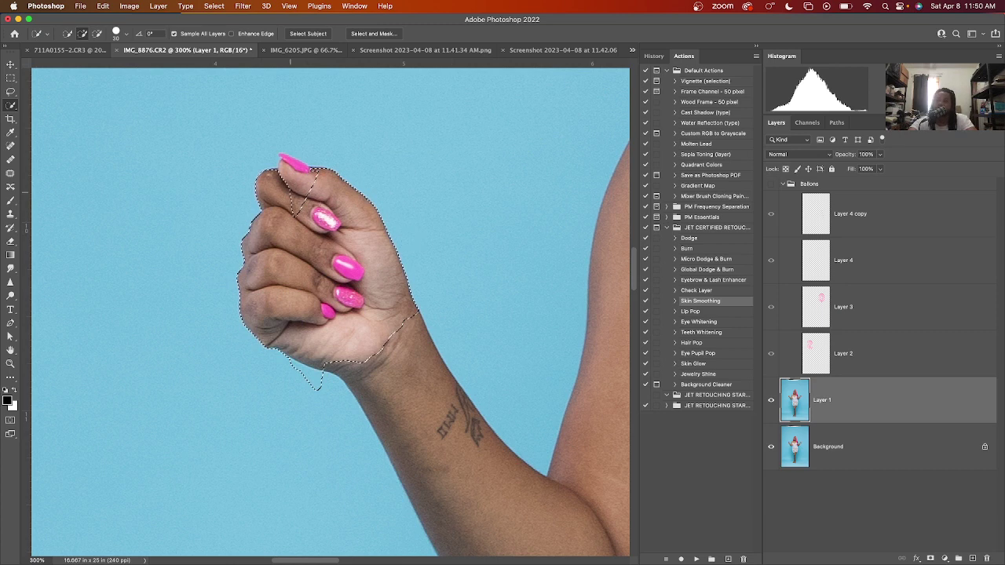
pyautogui.moveTo(310, 179)
pyautogui.mouseDown()
pyautogui.moveTo(285, 157)
pyautogui.moveTo(326, 161)
pyautogui.mouseUp()
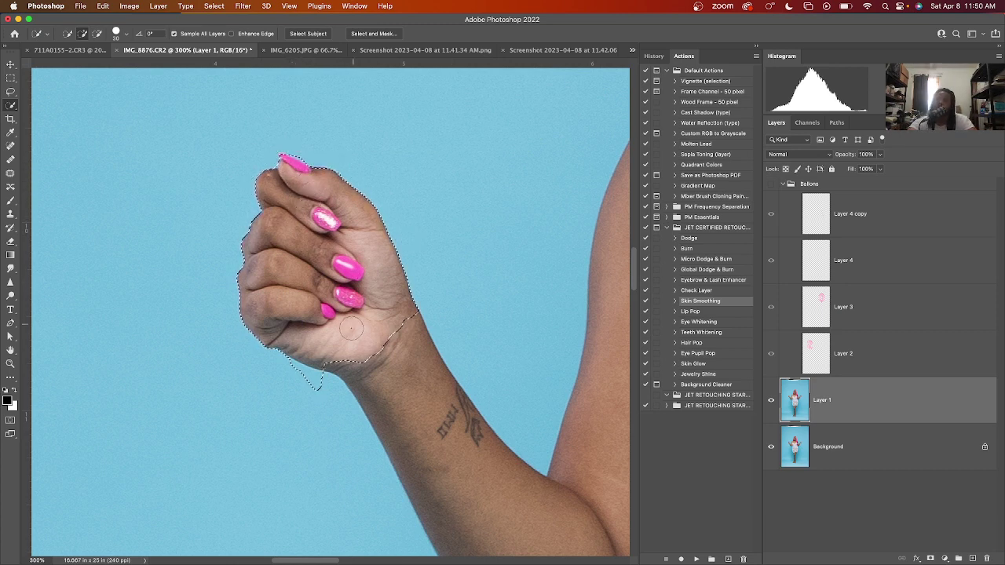
pyautogui.click(96, 38)
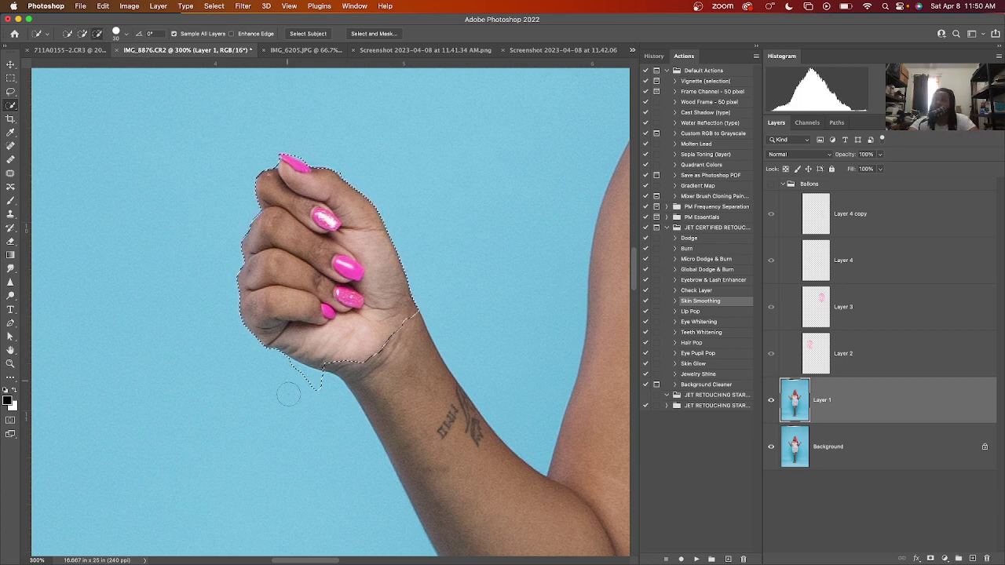
pyautogui.moveTo(289, 393)
pyautogui.mouseDown()
pyautogui.moveTo(303, 381)
pyautogui.moveTo(334, 412)
pyautogui.mouseUp()
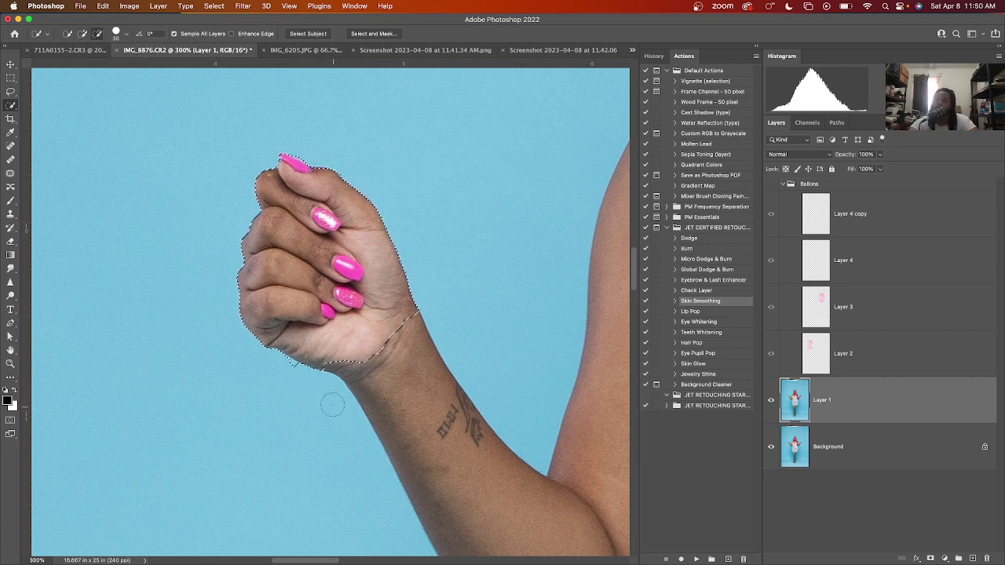
# Erase Layer 4's ribbon over the fingers with a size-15 eraser, then deselect and zoom out.
pyautogui.click(771, 184)
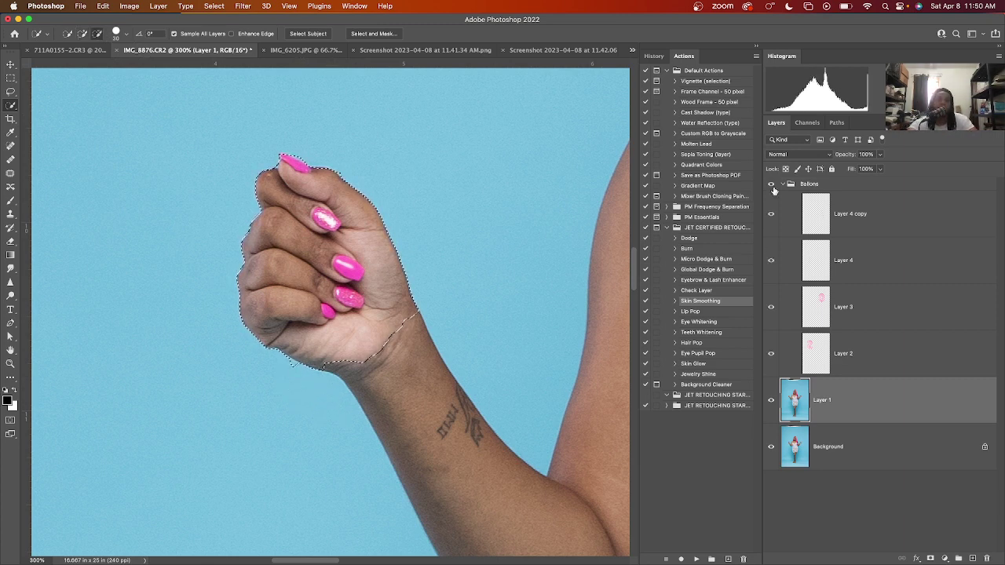
pyautogui.click(864, 259)
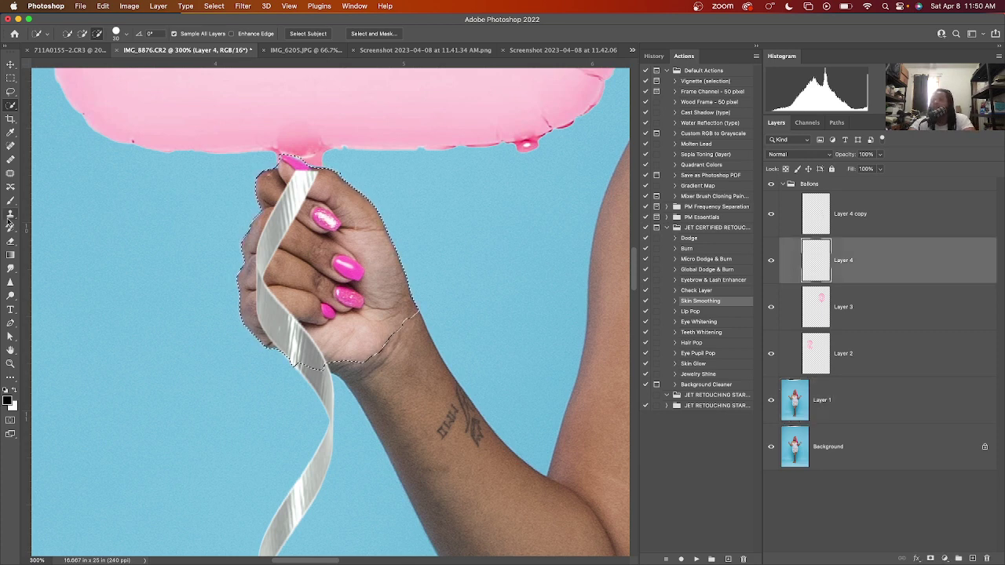
pyautogui.click(11, 242)
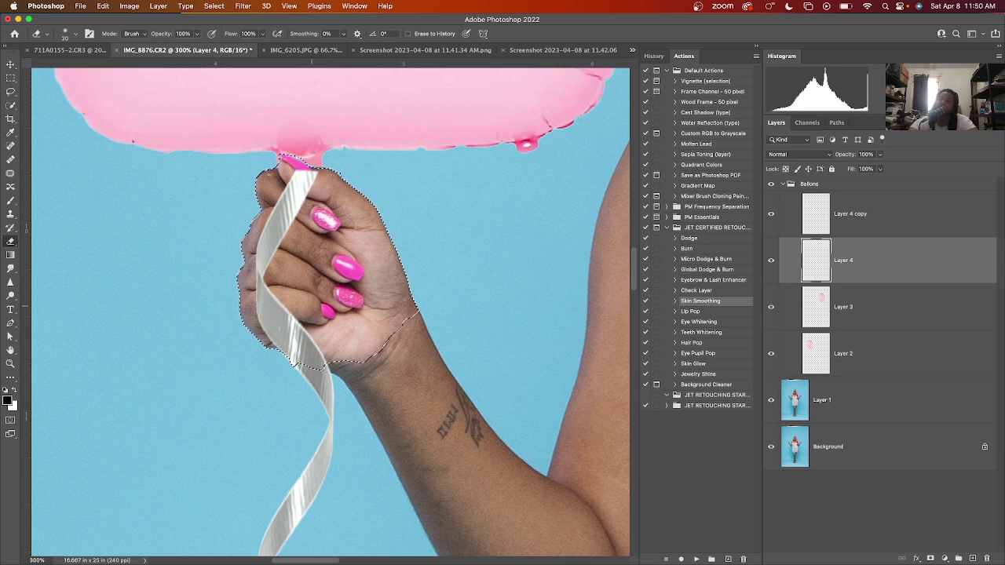
pyautogui.press('[')
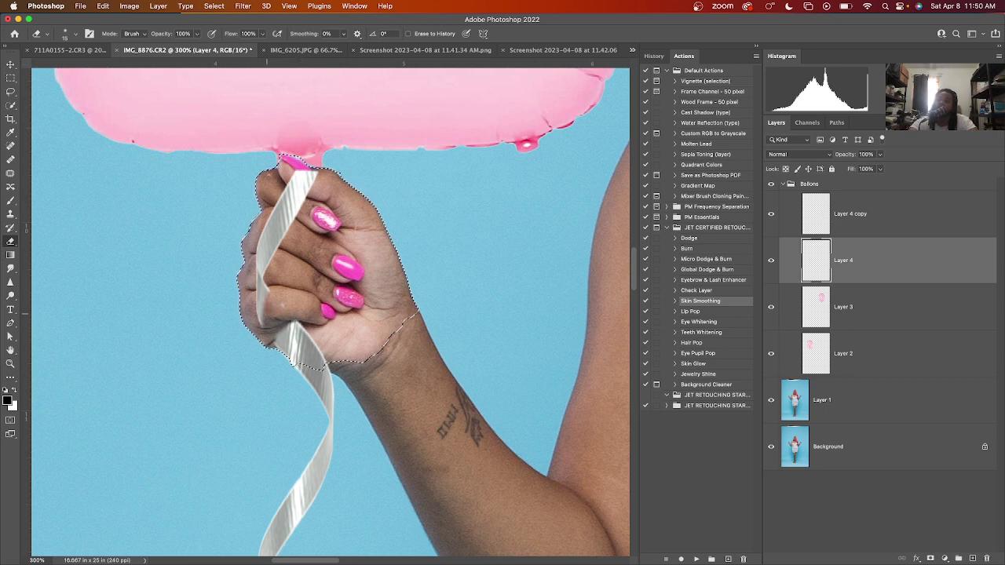
pyautogui.moveTo(264, 318)
pyautogui.mouseDown()
pyautogui.moveTo(265, 232)
pyautogui.moveTo(284, 188)
pyautogui.moveTo(275, 235)
pyautogui.moveTo(303, 197)
pyautogui.moveTo(293, 175)
pyautogui.mouseUp()
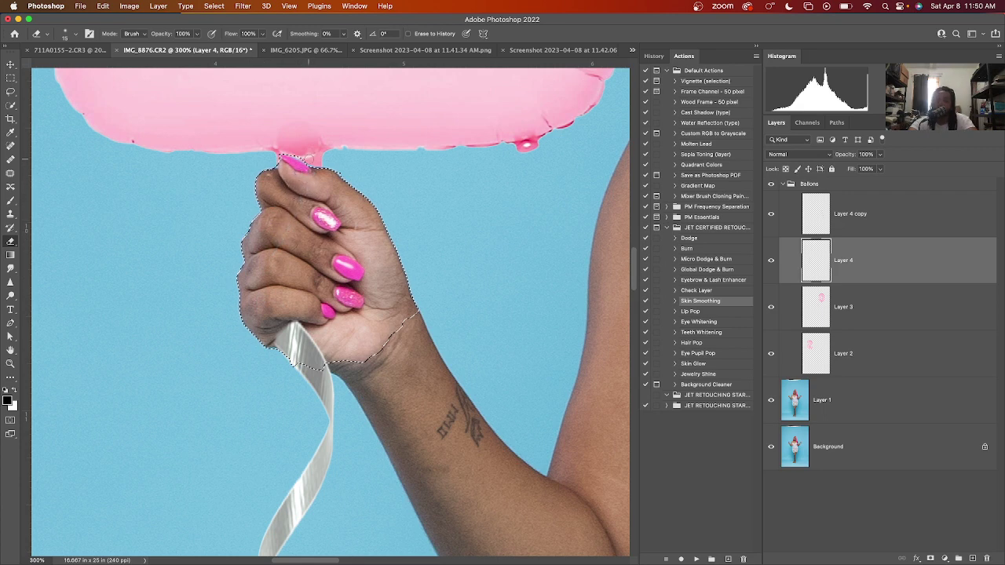
pyautogui.press('super+d')
pyautogui.press('super+minus')
pyautogui.press('super+minus')
pyautogui.press('super+minus')
pyautogui.press('super+minus')
pyautogui.press('super+minus')
pyautogui.press('super+minus')
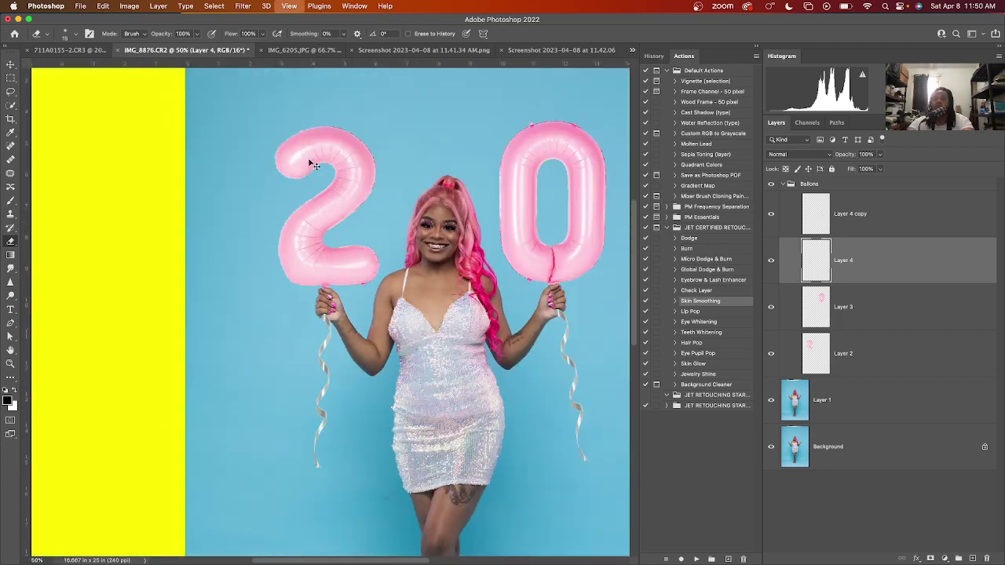
# Select balloon layers Layer 3 and Layer 2 and bring up the adjustment layer list.
pyautogui.press('super+plus')
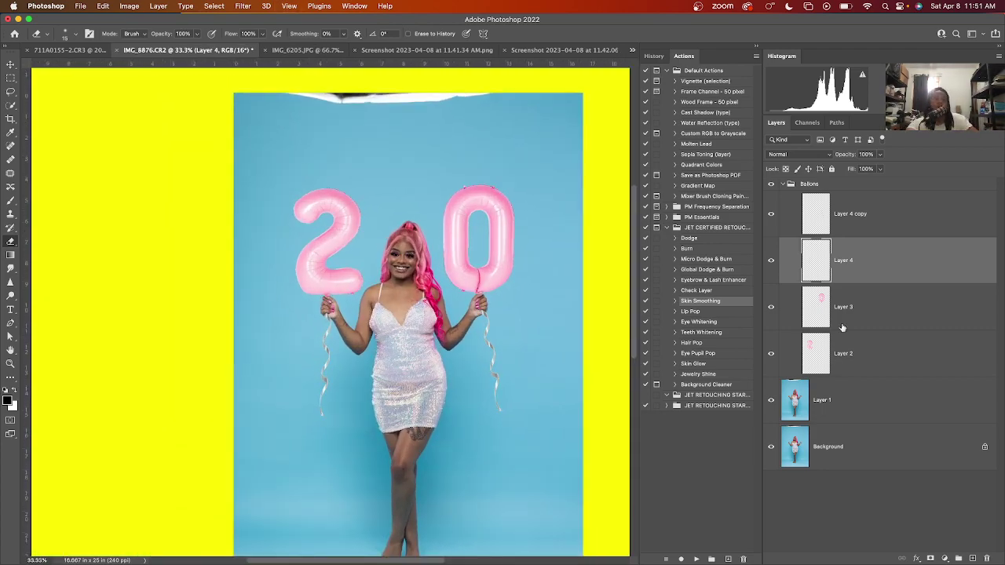
pyautogui.click(880, 320)
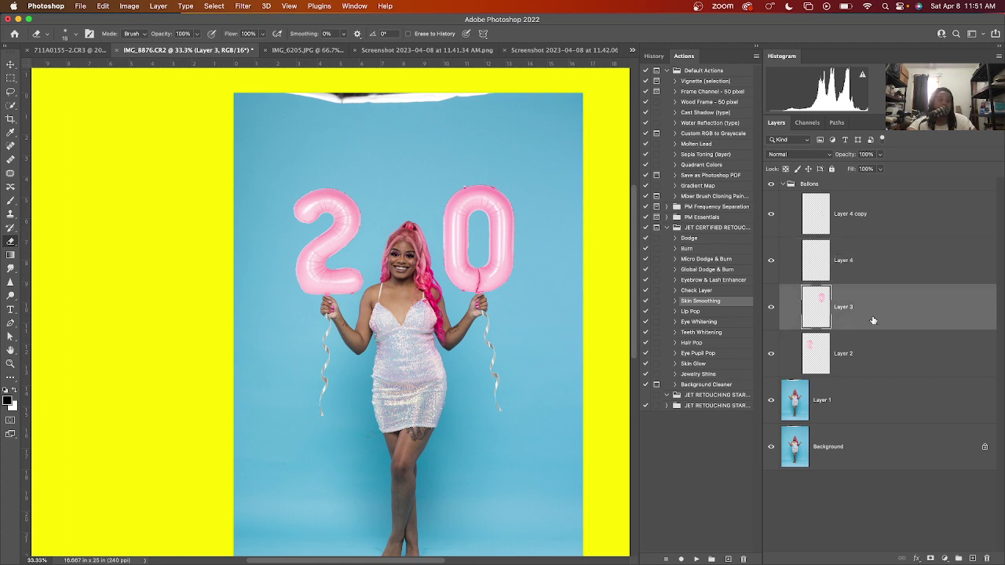
pyautogui.keyDown('shift'); pyautogui.click(886, 364); pyautogui.keyUp('shift')
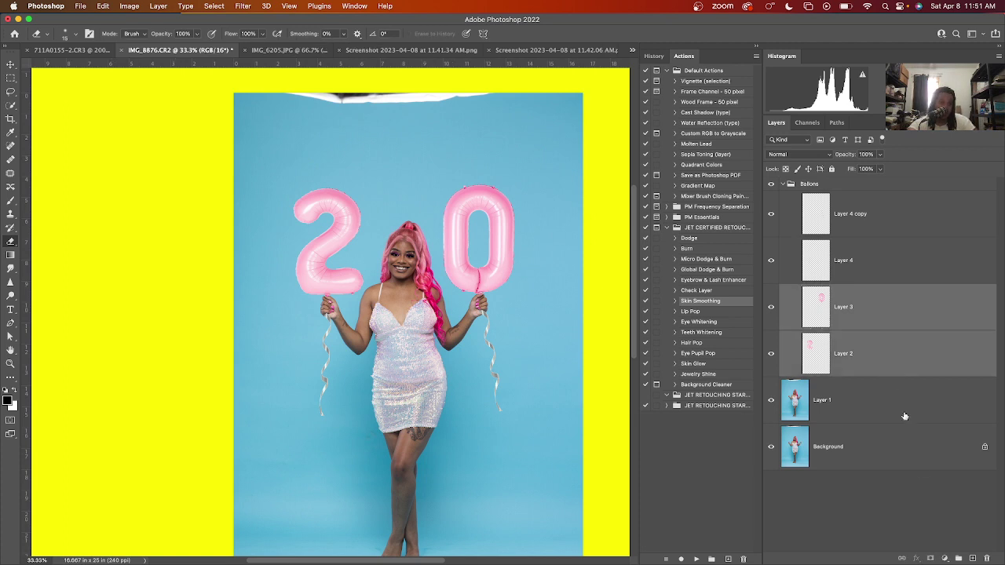
pyautogui.click(944, 557)
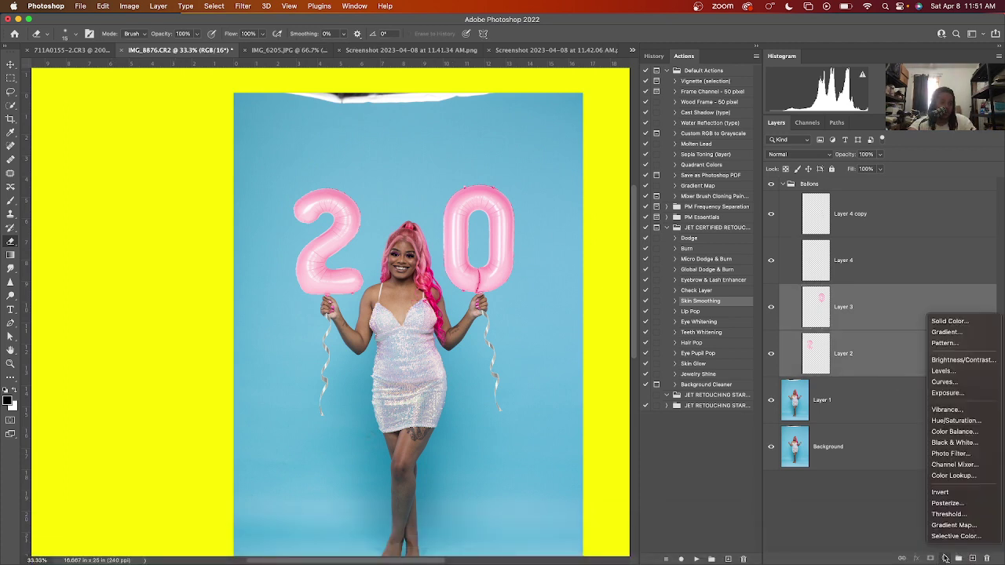
# Add a Levels adjustment clipped to Layer 3 with input levels 9, 0.55 and 245.
pyautogui.click(955, 369)
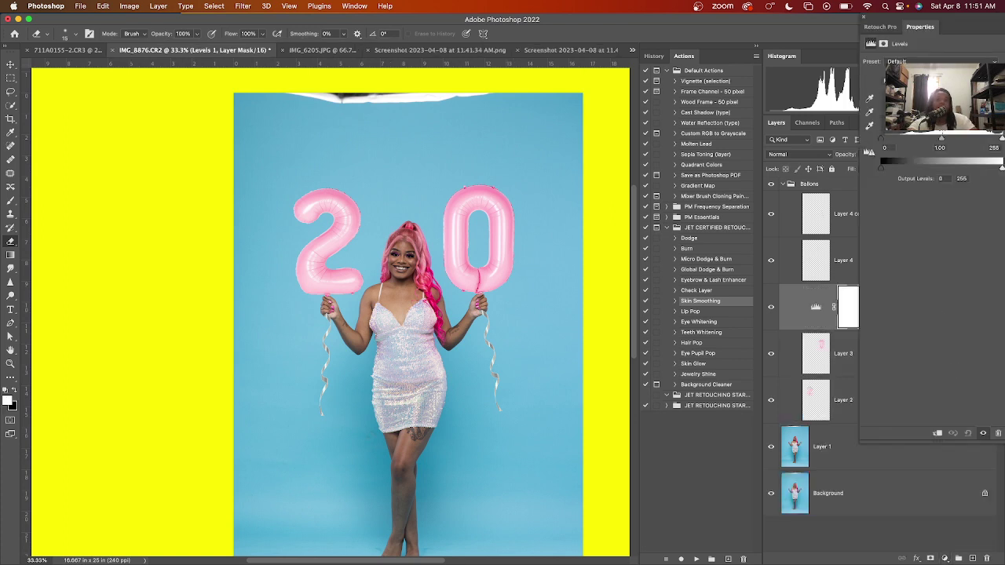
pyautogui.moveTo(942, 139)
pyautogui.mouseDown()
pyautogui.moveTo(927, 141)
pyautogui.moveTo(939, 146)
pyautogui.mouseUp()
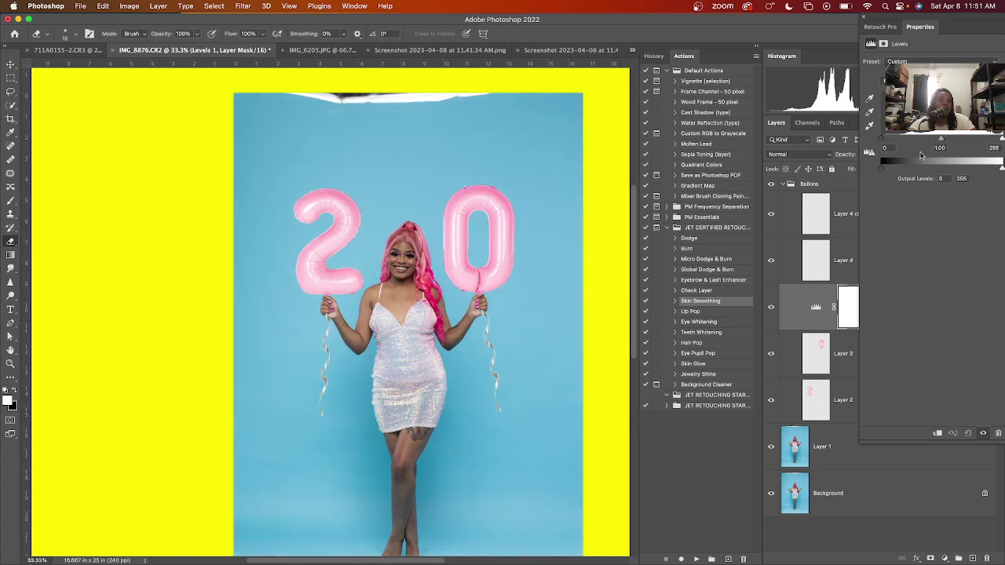
pyautogui.moveTo(973, 31); pyautogui.dragTo(935, 32)
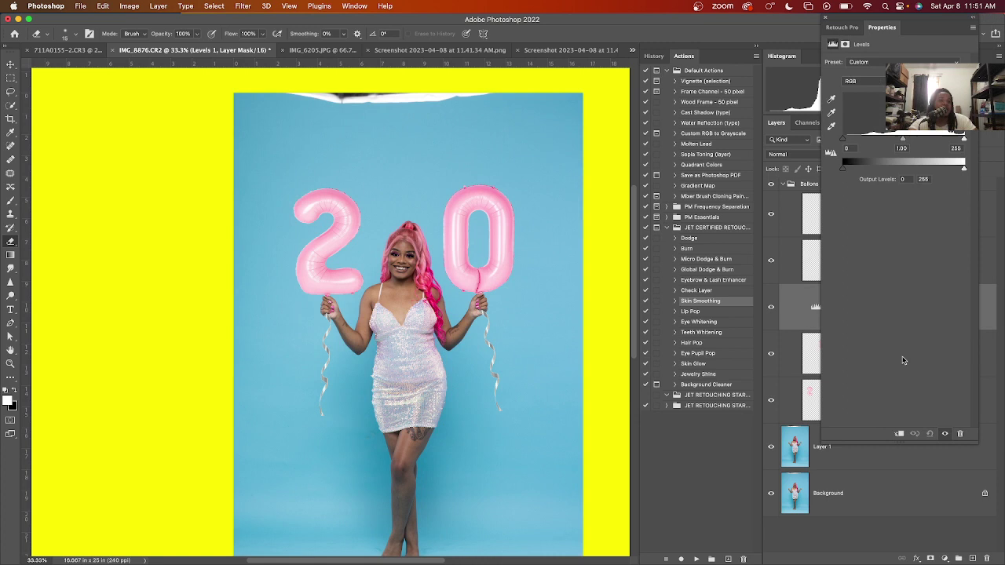
pyautogui.click(900, 434)
pyautogui.moveTo(902, 139); pyautogui.dragTo(928, 142)
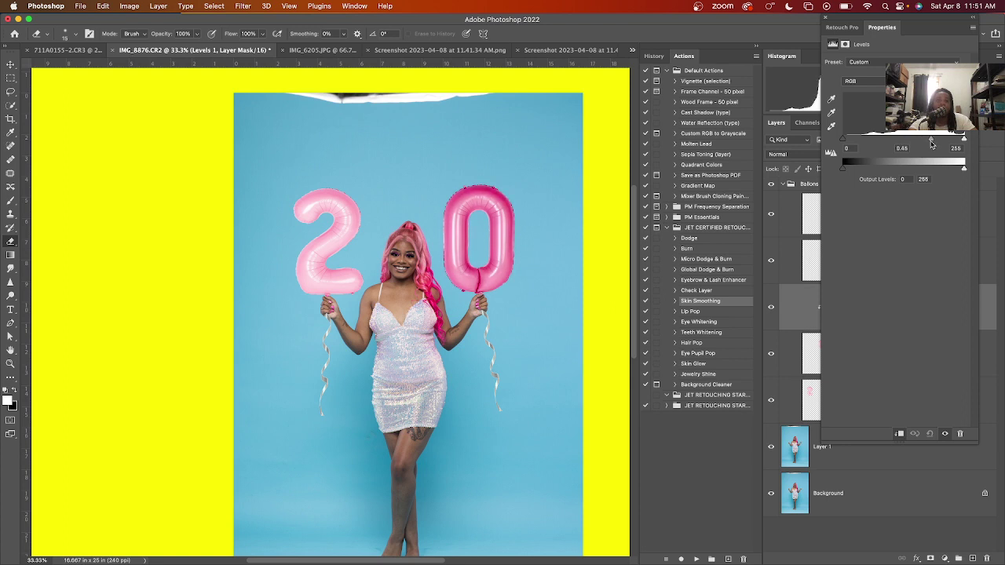
pyautogui.moveTo(964, 139); pyautogui.dragTo(957, 139)
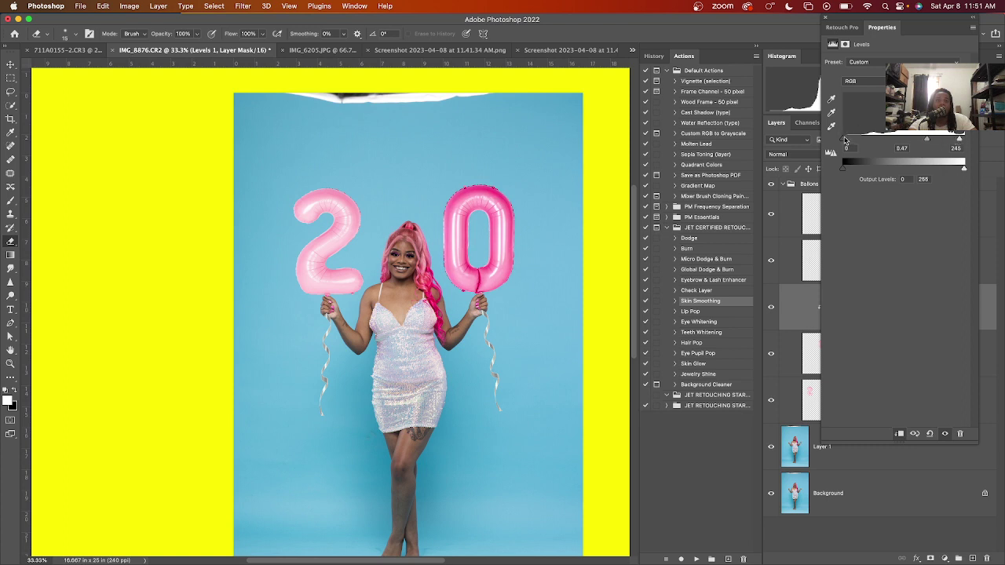
pyautogui.moveTo(845, 139); pyautogui.dragTo(852, 142)
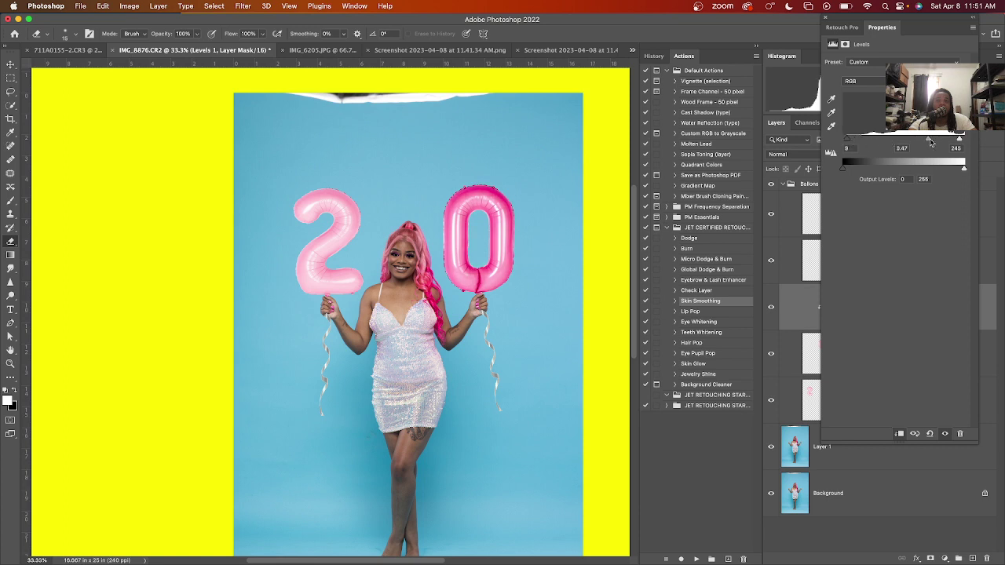
pyautogui.moveTo(931, 142); pyautogui.dragTo(924, 141)
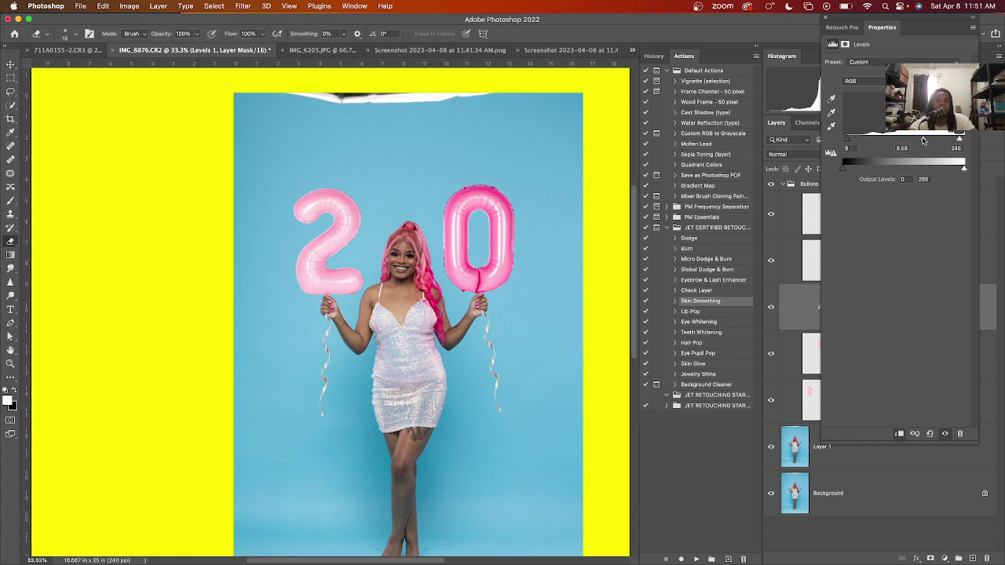
pyautogui.click(823, 18)
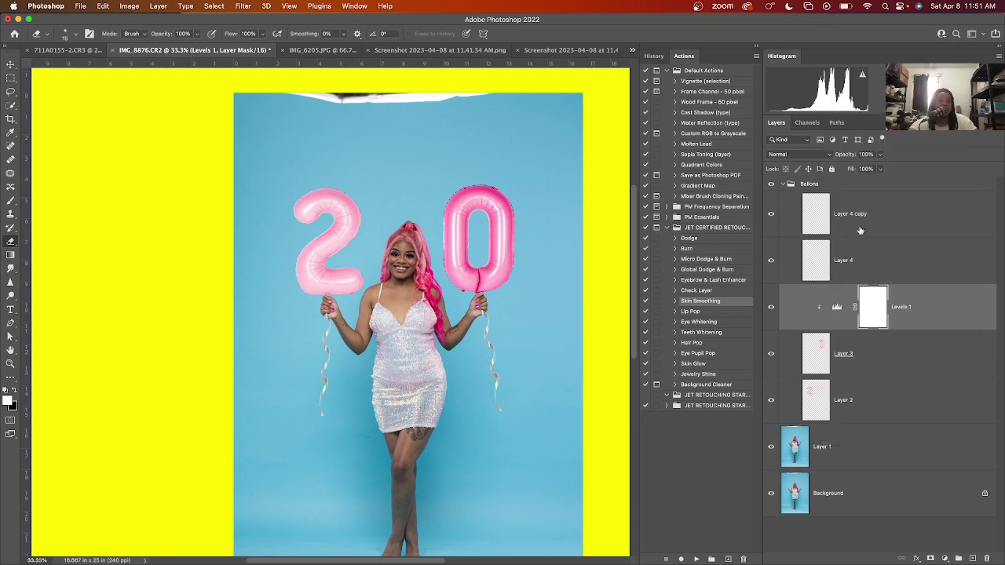
# Duplicate Levels 1, move the copy above Layer 2 and clip it to that layer.
pyautogui.press('super+z')
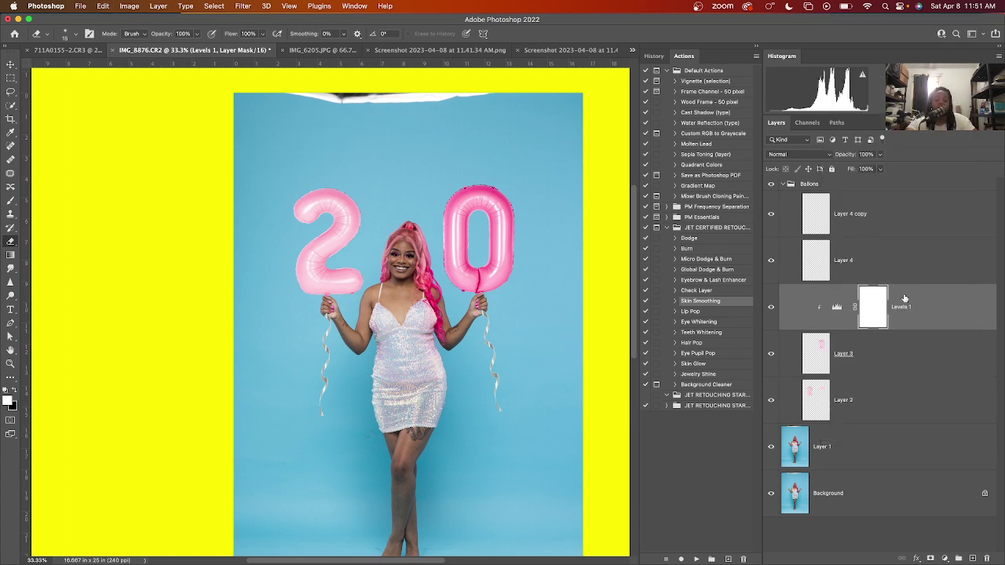
pyautogui.press('super+j')
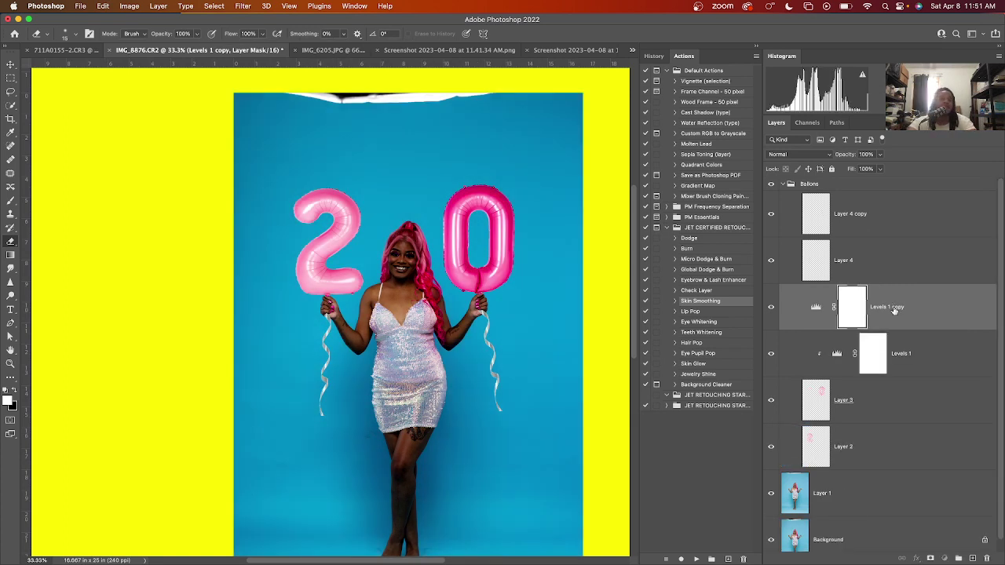
pyautogui.moveTo(888, 286); pyautogui.dragTo(890, 414)
pyautogui.rightClick(890, 414)
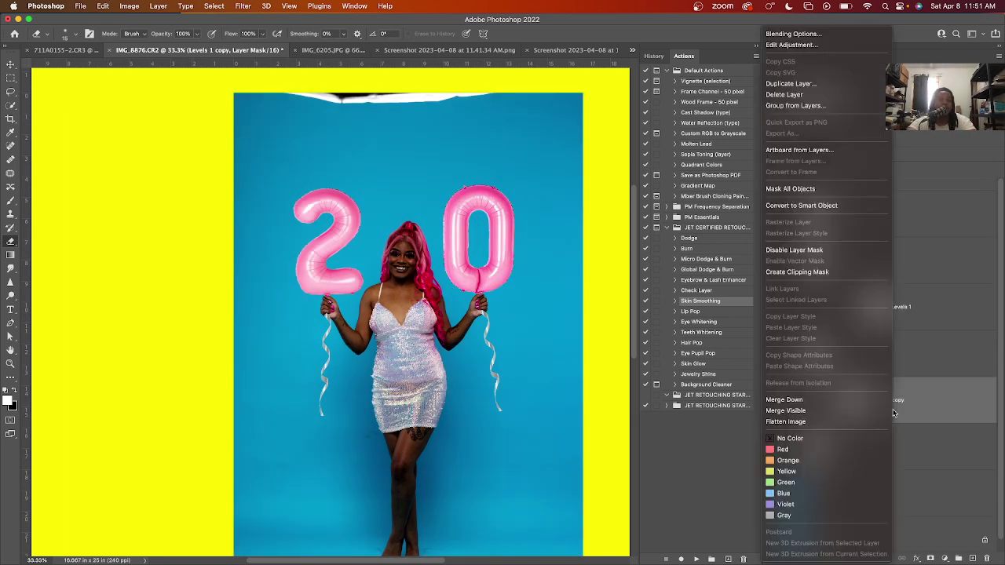
pyautogui.click(841, 271)
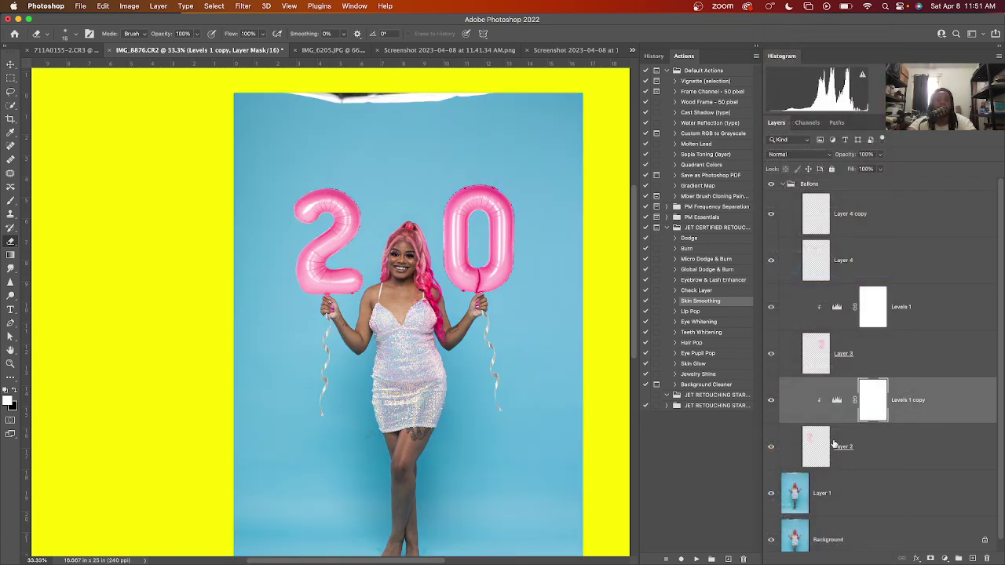
# Set the Levels 1 copy midtone to 0.44 to deepen the 2 balloon's pink.
pyautogui.doubleClick(836, 400)
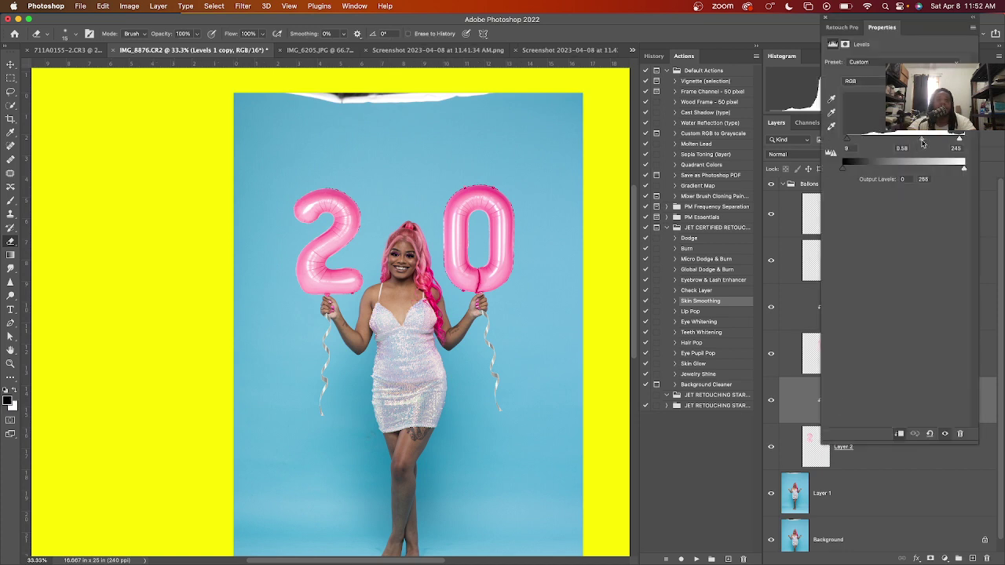
pyautogui.moveTo(922, 142); pyautogui.dragTo(929, 142)
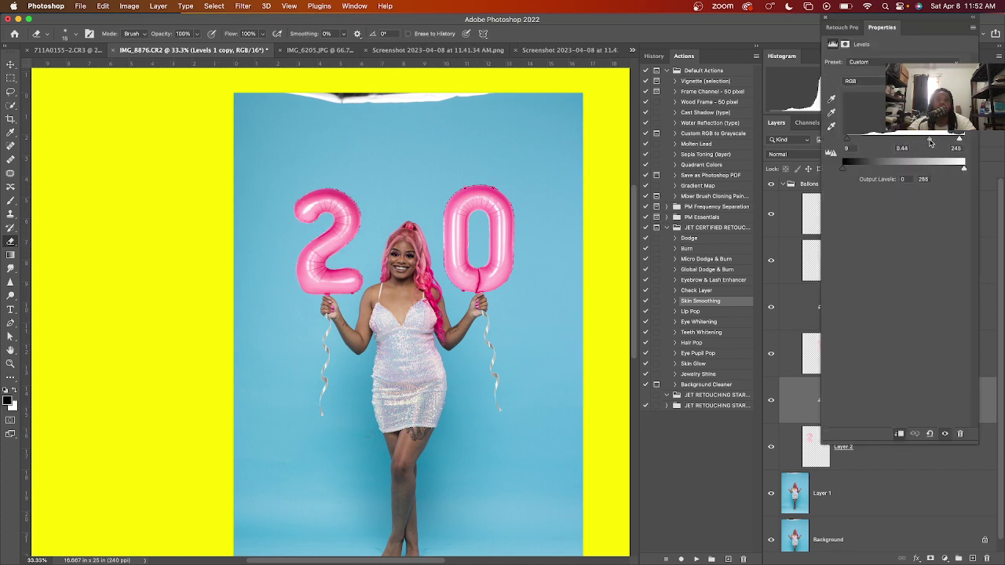
pyautogui.press('Return')
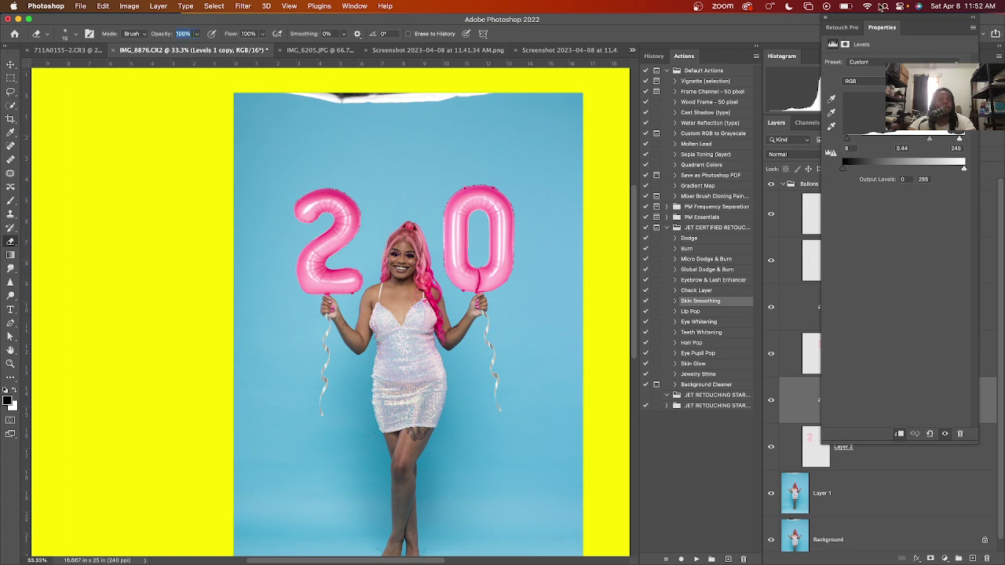
pyautogui.click(823, 18)
pyautogui.press('super+minus')
pyautogui.press('super+minus')
pyautogui.press('super+minus')
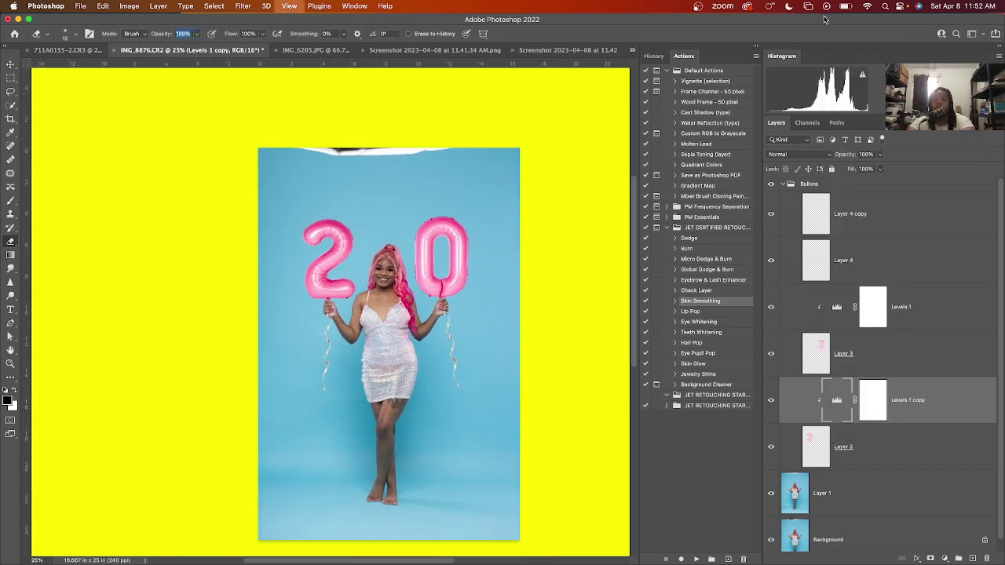
pyautogui.press('super+plus')
pyautogui.press('super+plus')
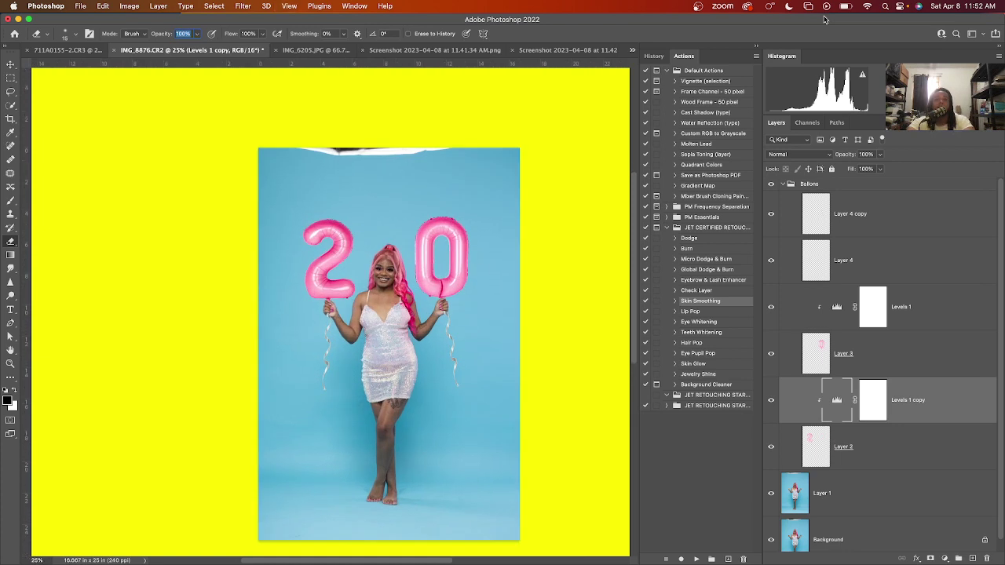
# Select Layer 4 copy and close a stray Trash window to return to the document.
pyautogui.click(851, 212)
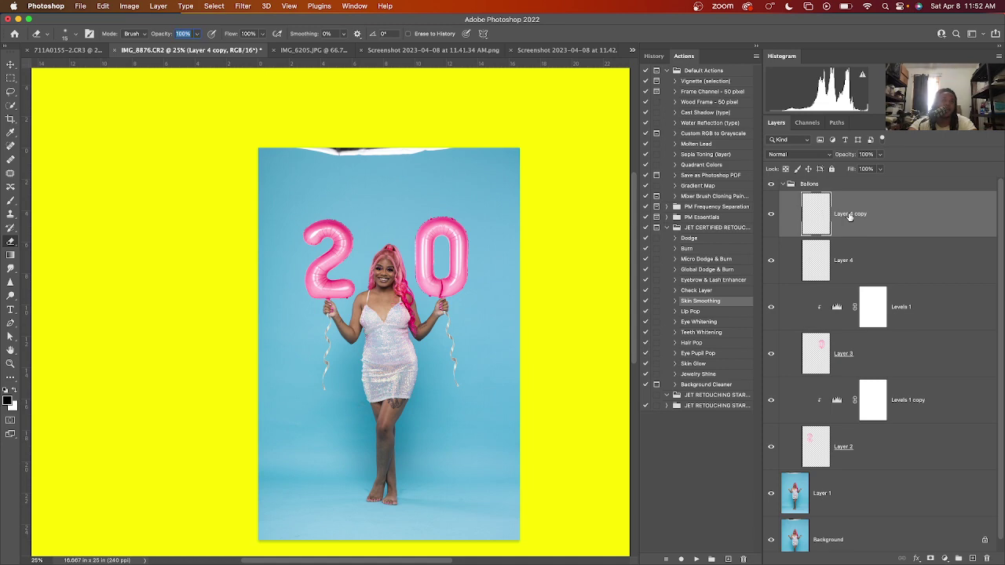
pyautogui.click(959, 540)
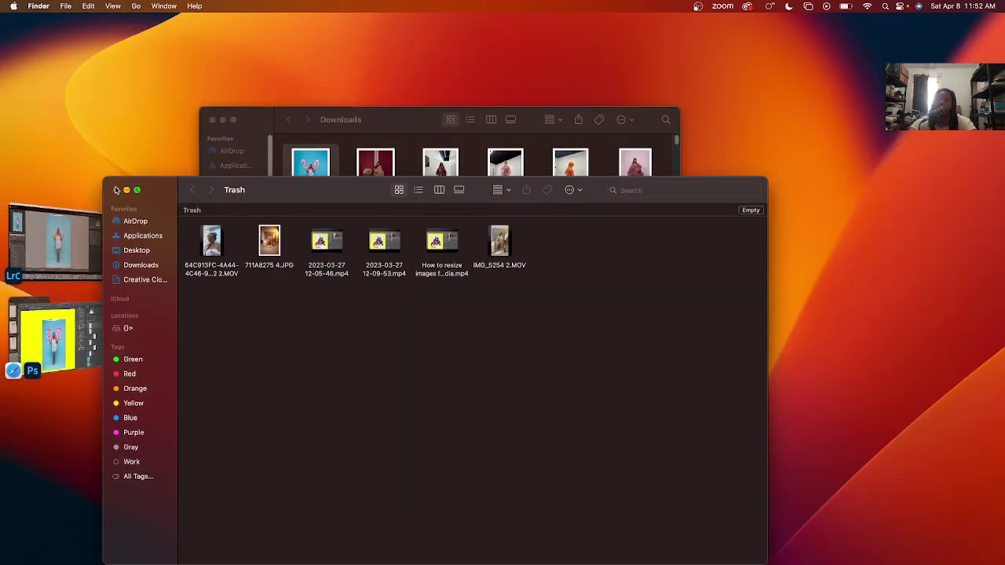
pyautogui.click(115, 190)
pyautogui.click(63, 344)
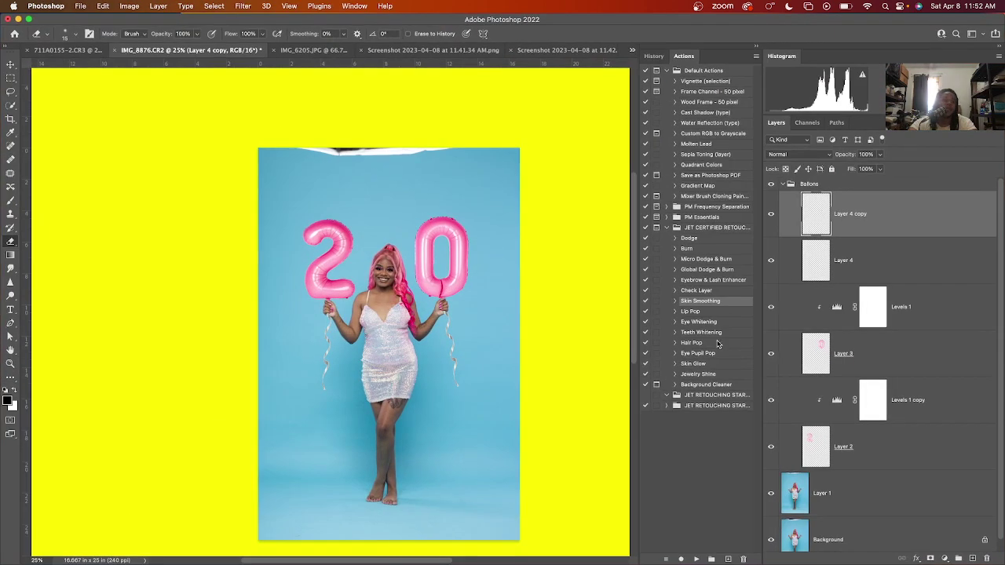
# Add a Brightness/Contrast adjustment for Layer 4 copy with raised Brightness.
pyautogui.click(944, 558)
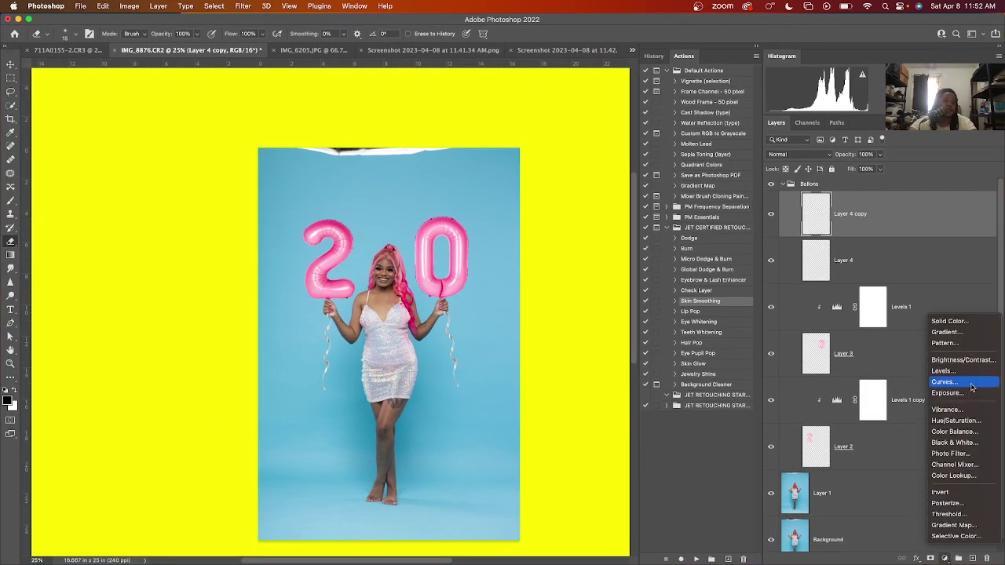
pyautogui.click(964, 359)
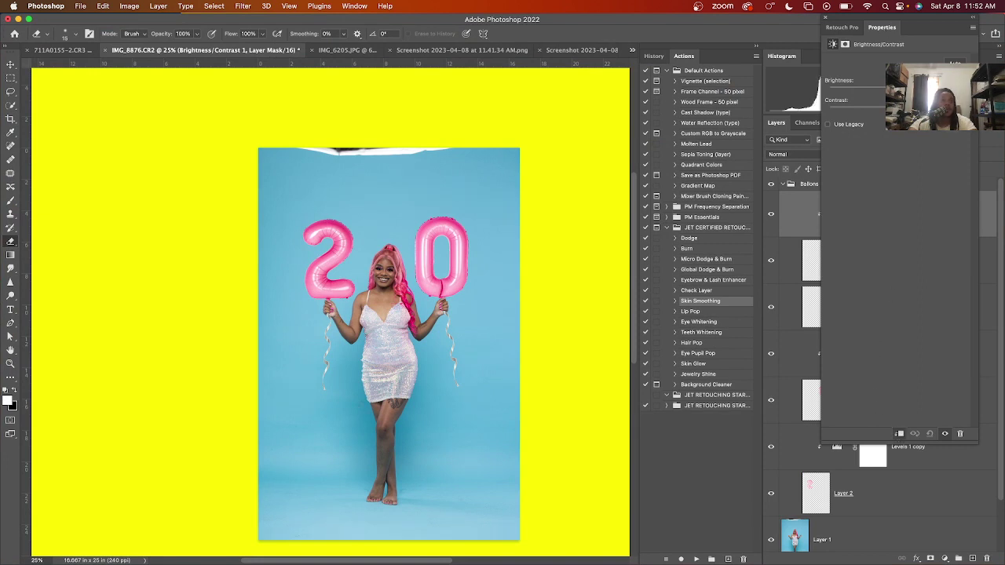
pyautogui.moveTo(864, 93); pyautogui.dragTo(878, 95)
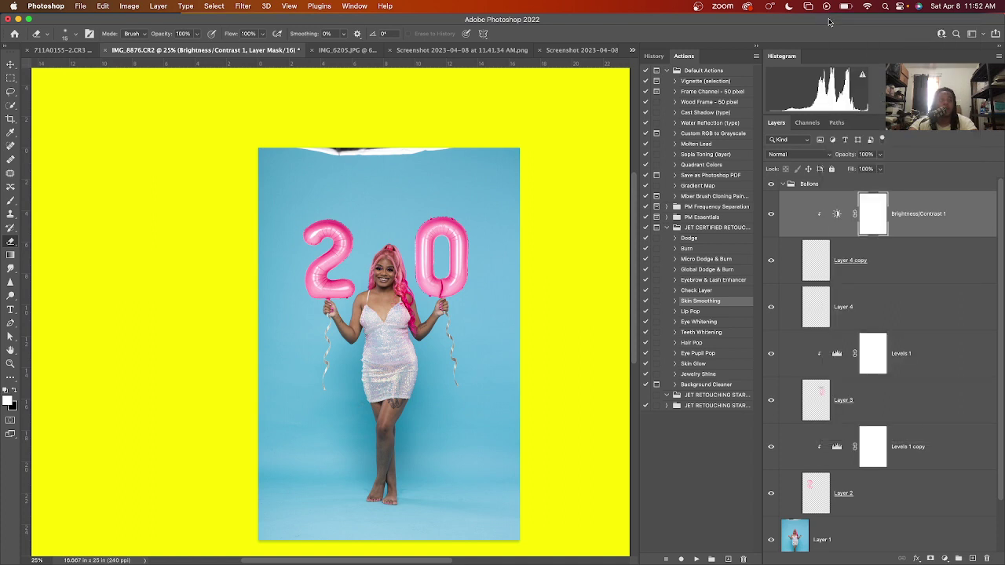
pyautogui.click(826, 17)
# Duplicate the Brightness/Contrast adjustment, move the copy above Layer 4 and clip it there.
pyautogui.press('super+j')
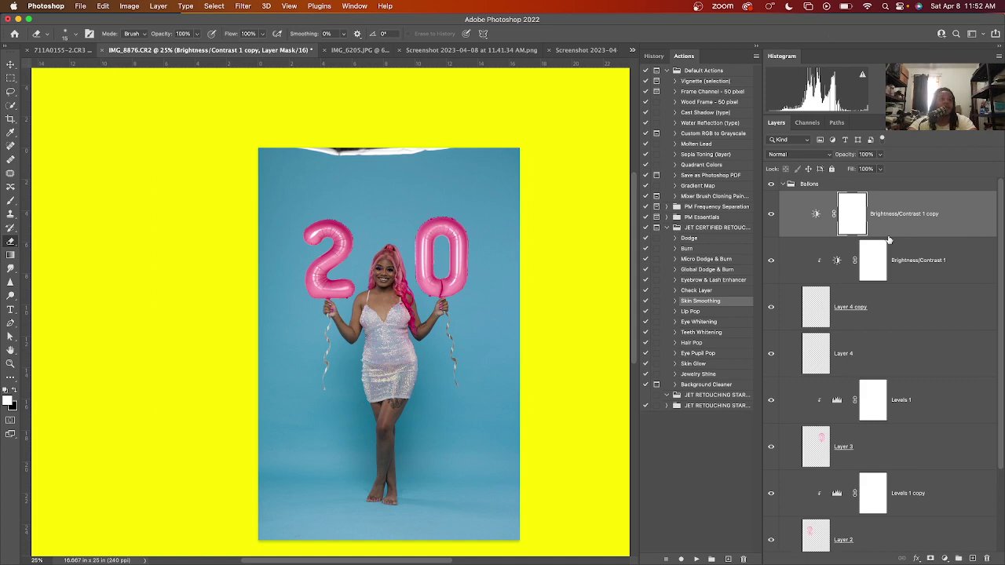
pyautogui.moveTo(897, 224); pyautogui.dragTo(890, 316)
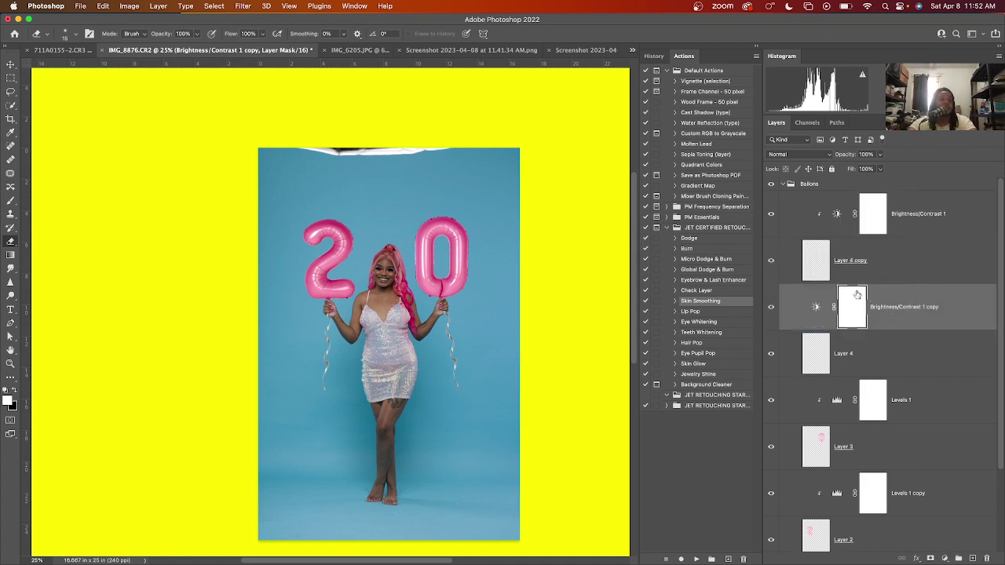
pyautogui.rightClick(876, 305)
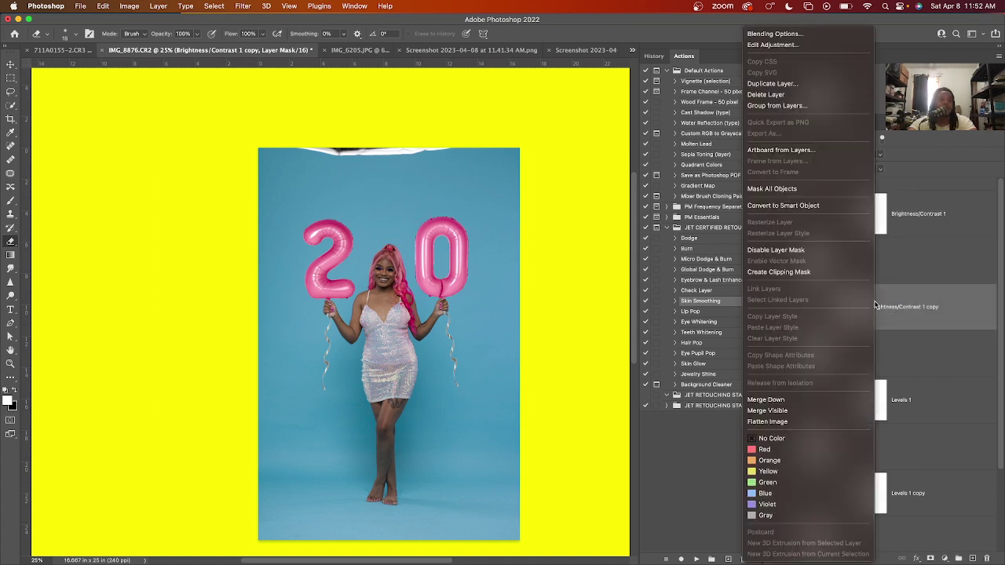
pyautogui.click(835, 273)
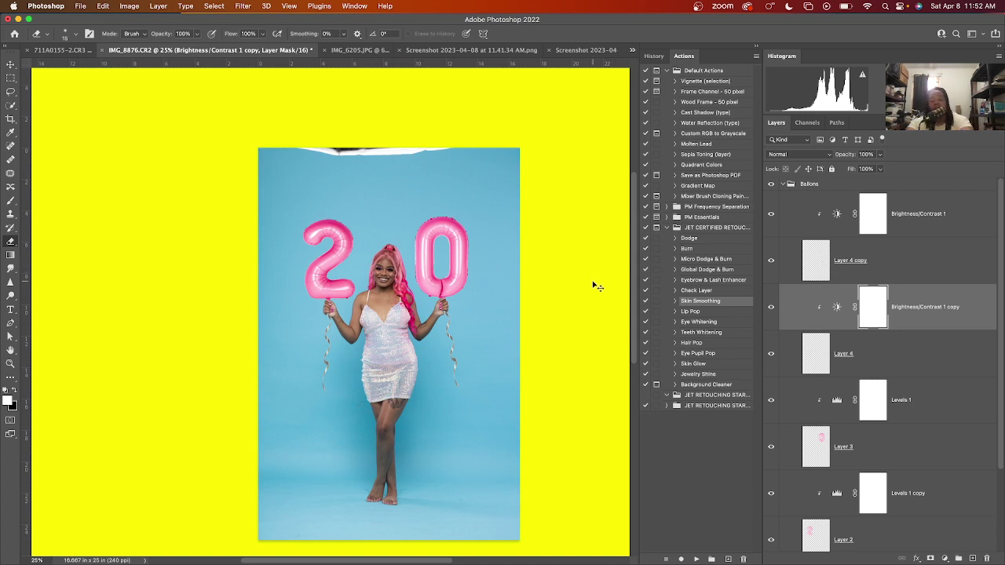
pyautogui.press('super+minus')
pyautogui.press('super+minus')
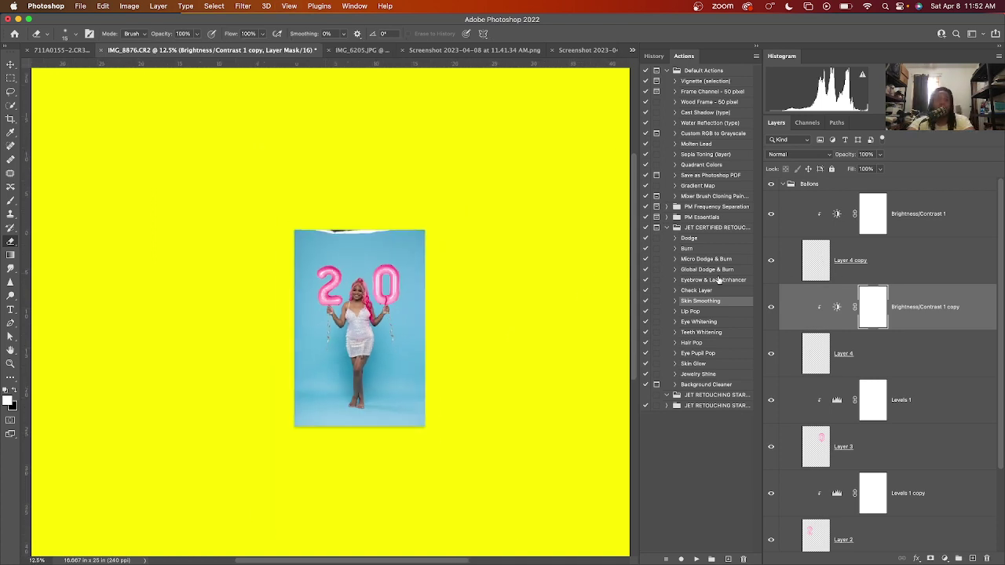
# Collapse the Ballons group and toggle its visibility repeatedly to compare the balloon edits before and after.
pyautogui.click(785, 184)
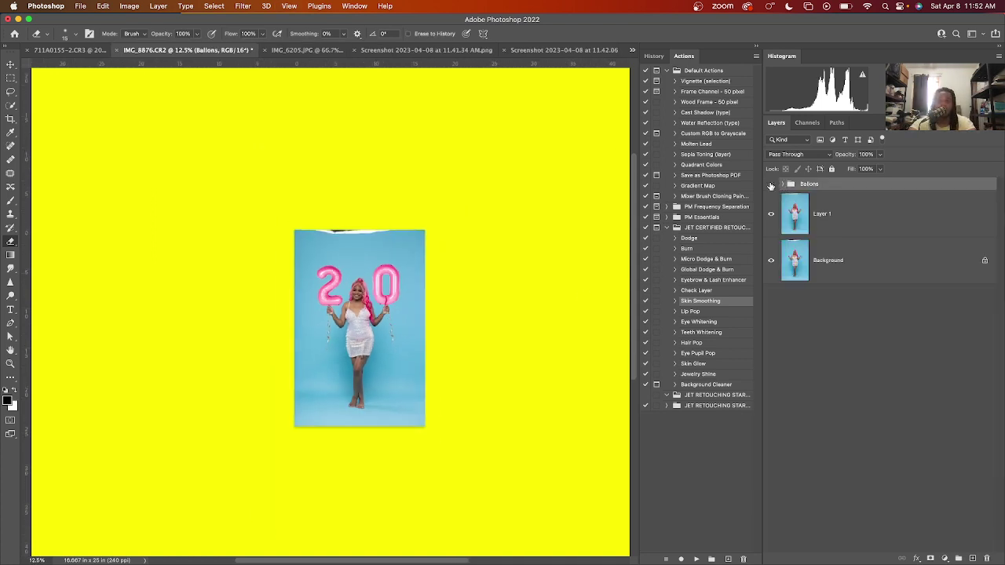
pyautogui.click(771, 184)
pyautogui.click(771, 184)
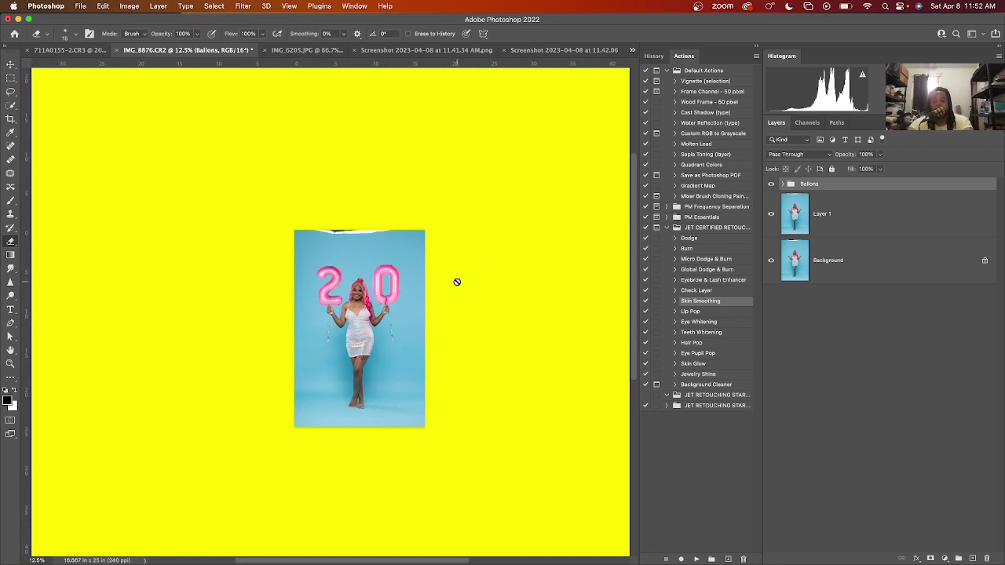
pyautogui.press('super+equal')
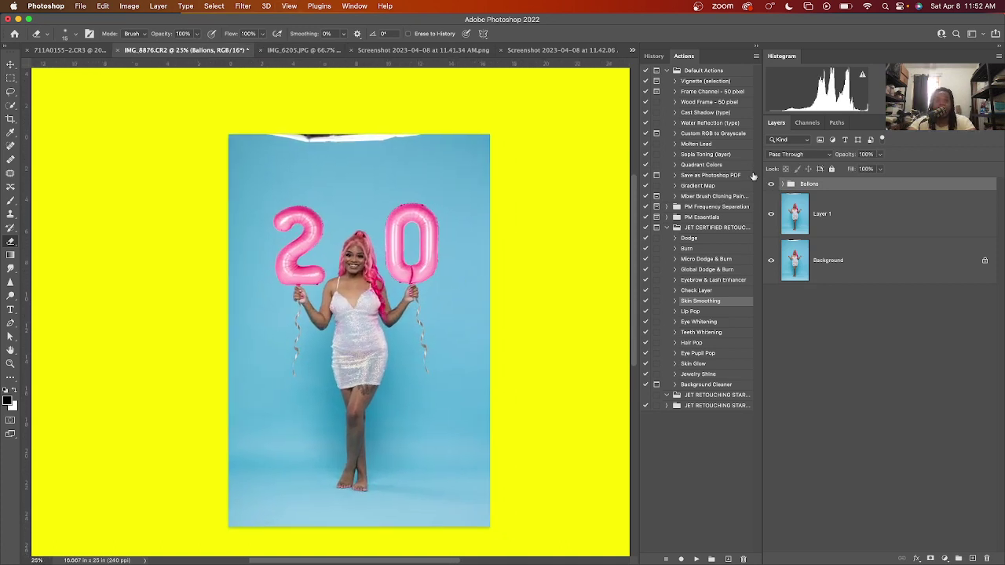
pyautogui.click(771, 185)
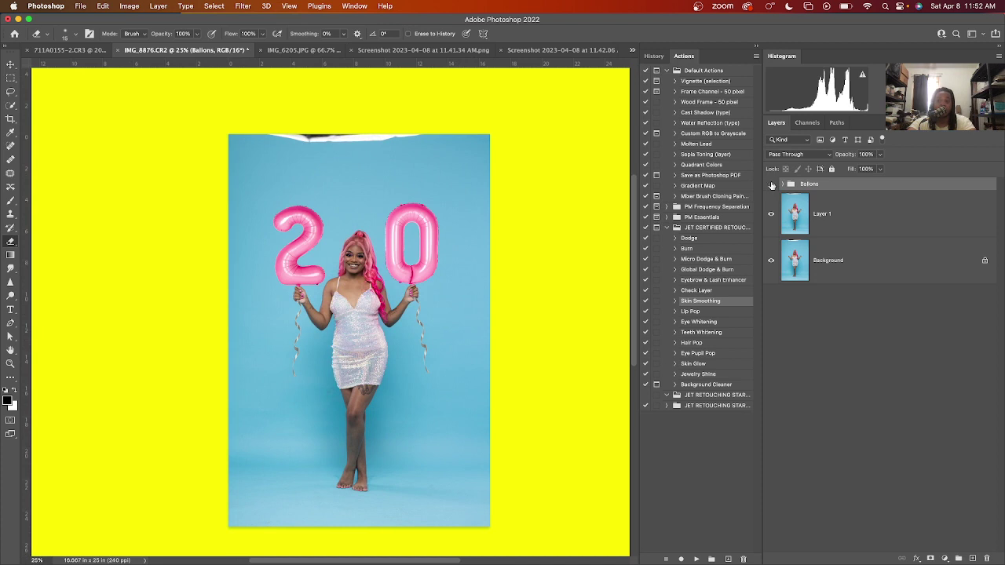
pyautogui.click(772, 185)
pyautogui.click(771, 185)
pyautogui.click(771, 185)
pyautogui.click(771, 185)
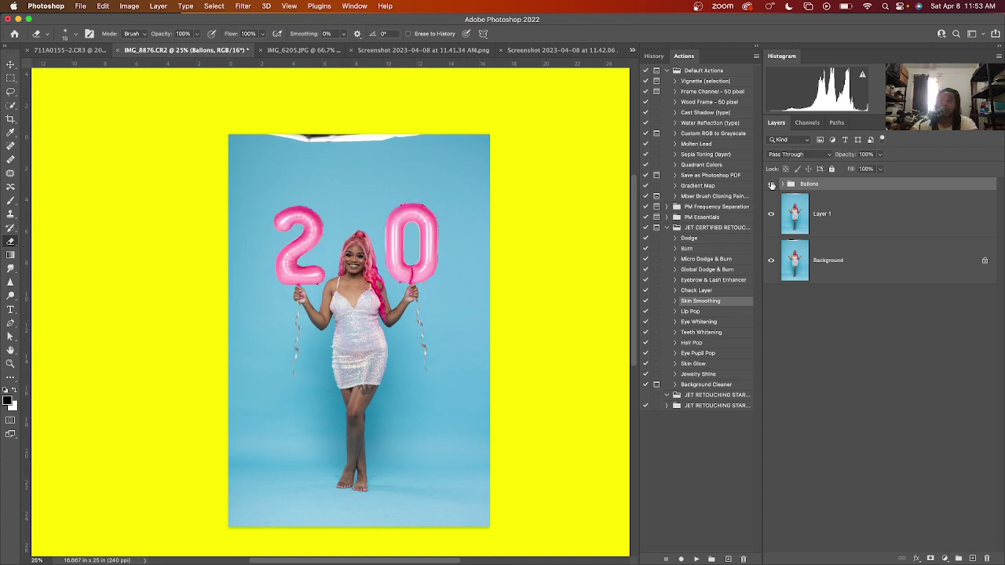
pyautogui.click(771, 186)
pyautogui.click(771, 185)
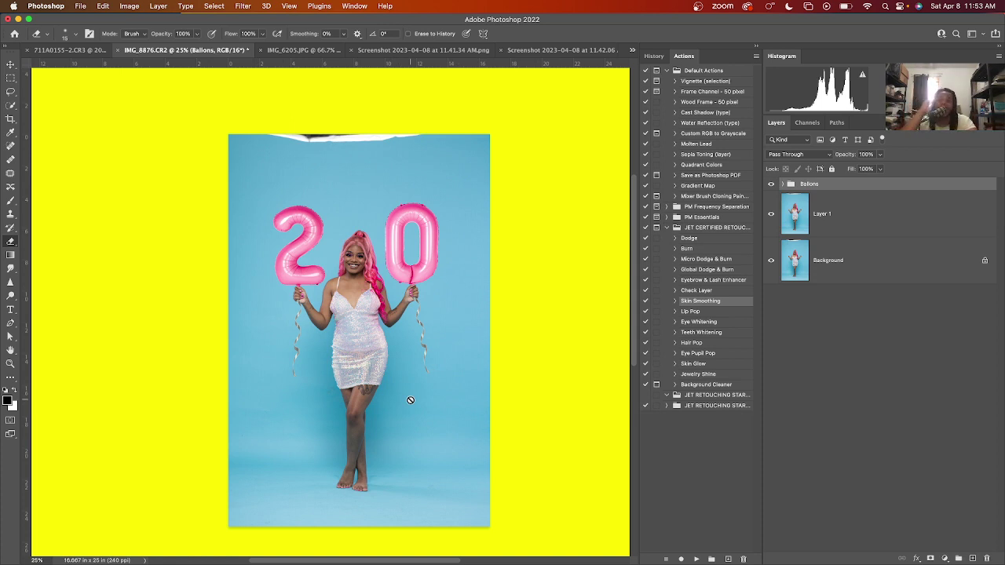
pyautogui.moveTo(665, 562)
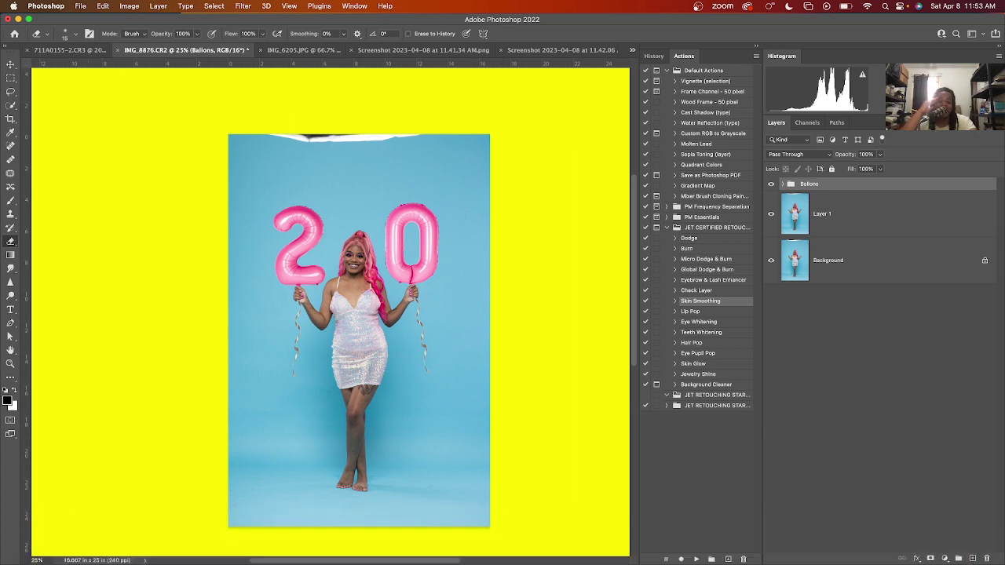